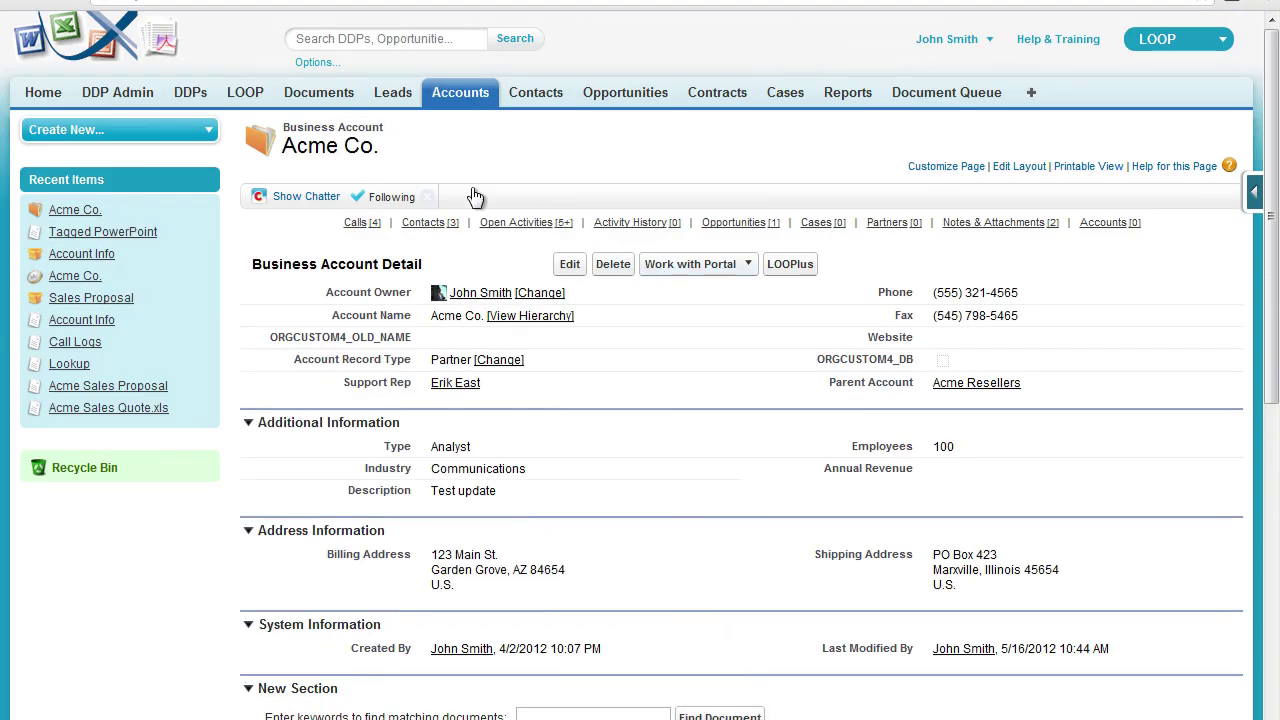
Open the Account Info DDP and review the copy type of its Calls__c relationship.
click(192, 94)
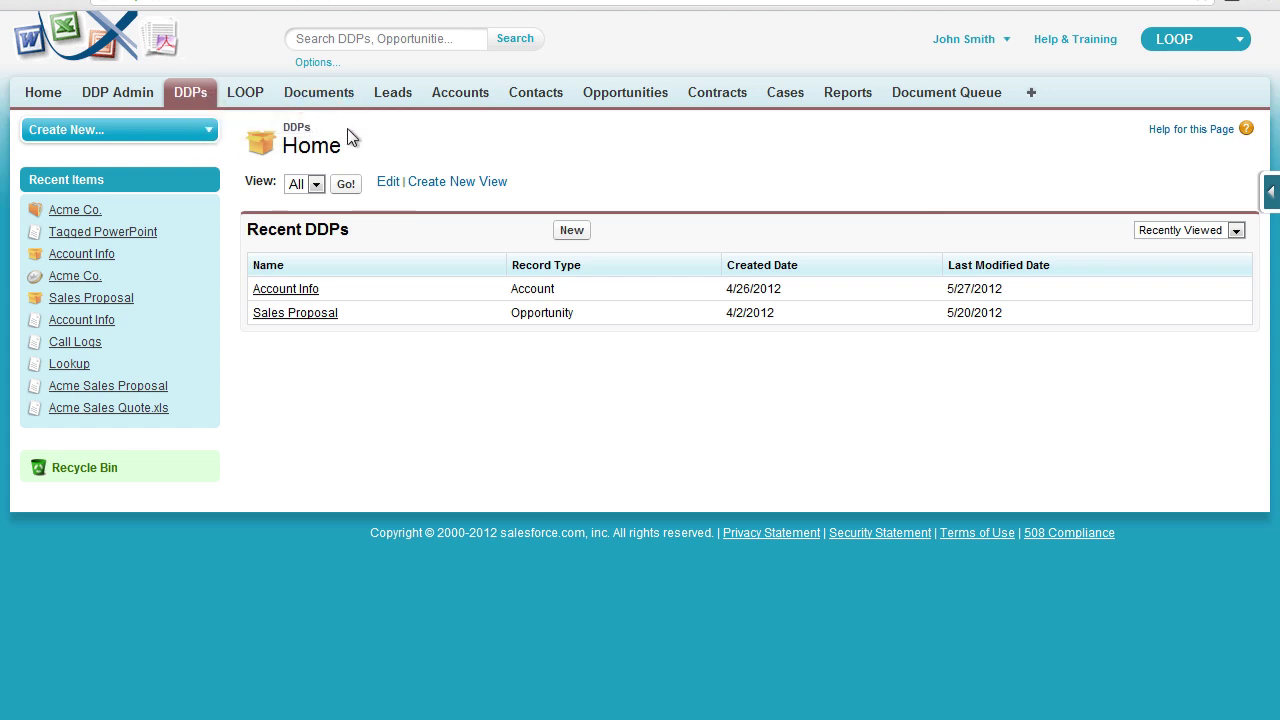
click(293, 291)
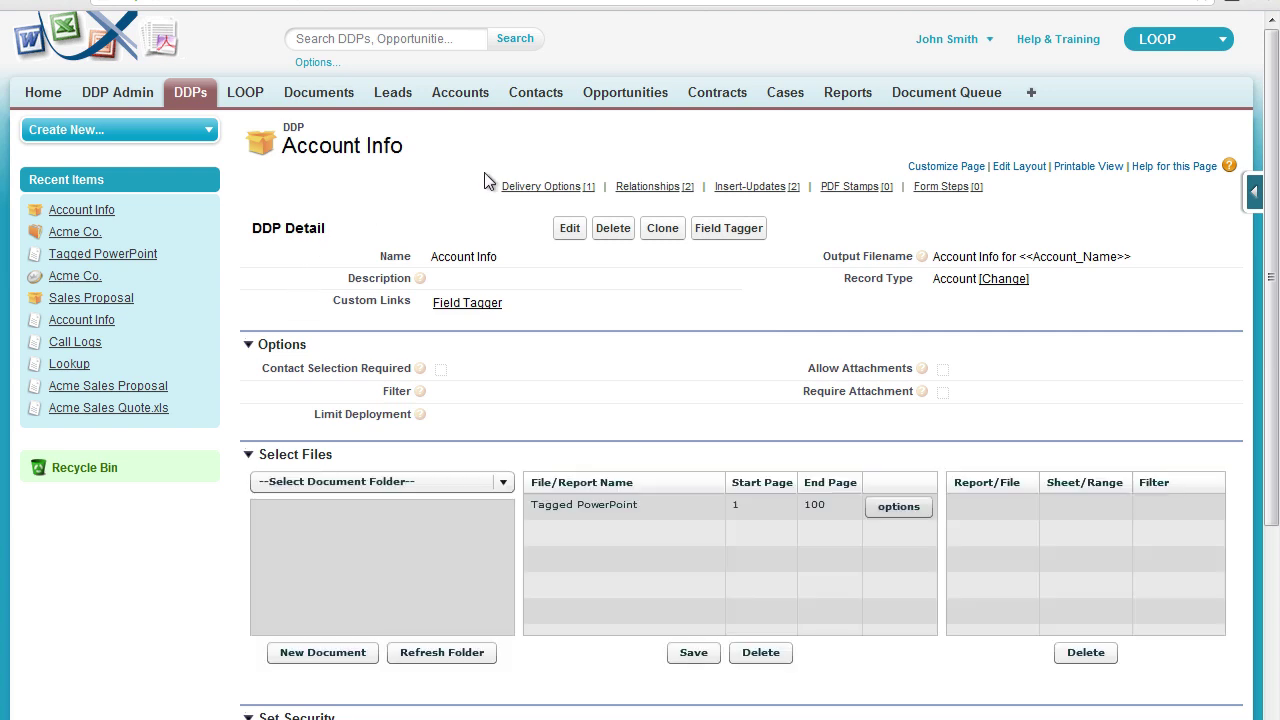
mouse_move(647, 188)
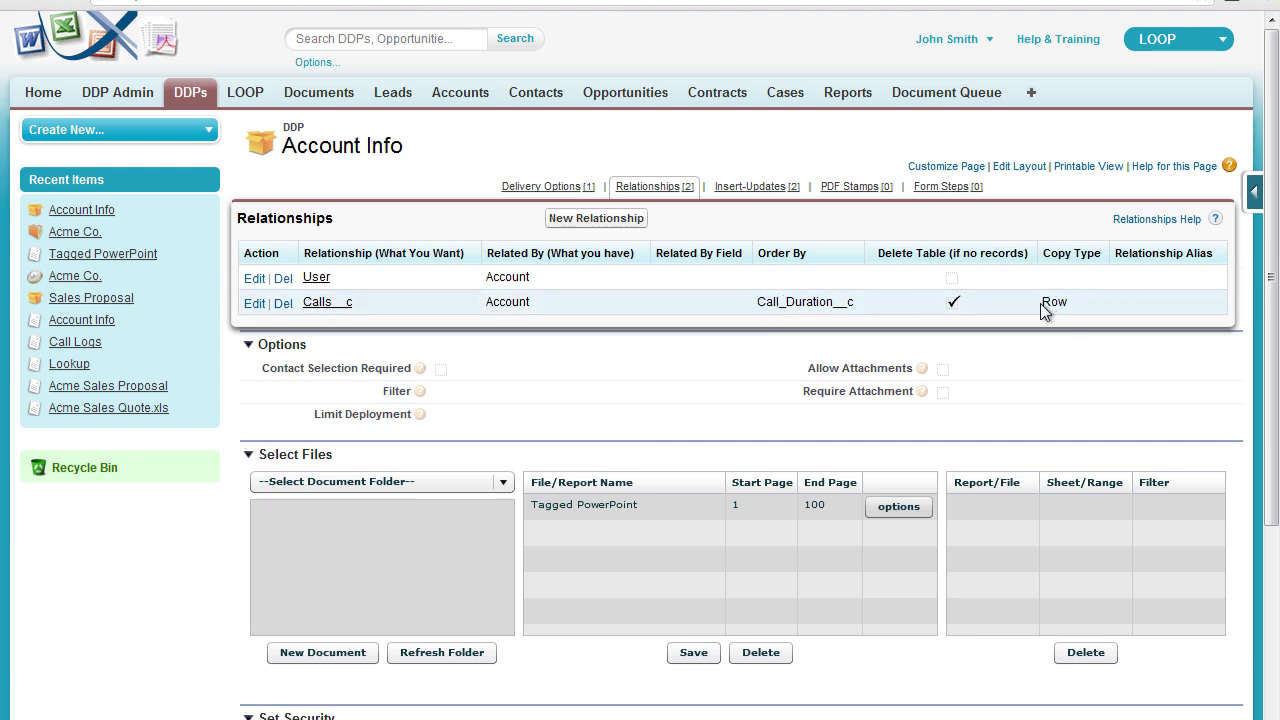
drag(1040, 303, 1074, 302)
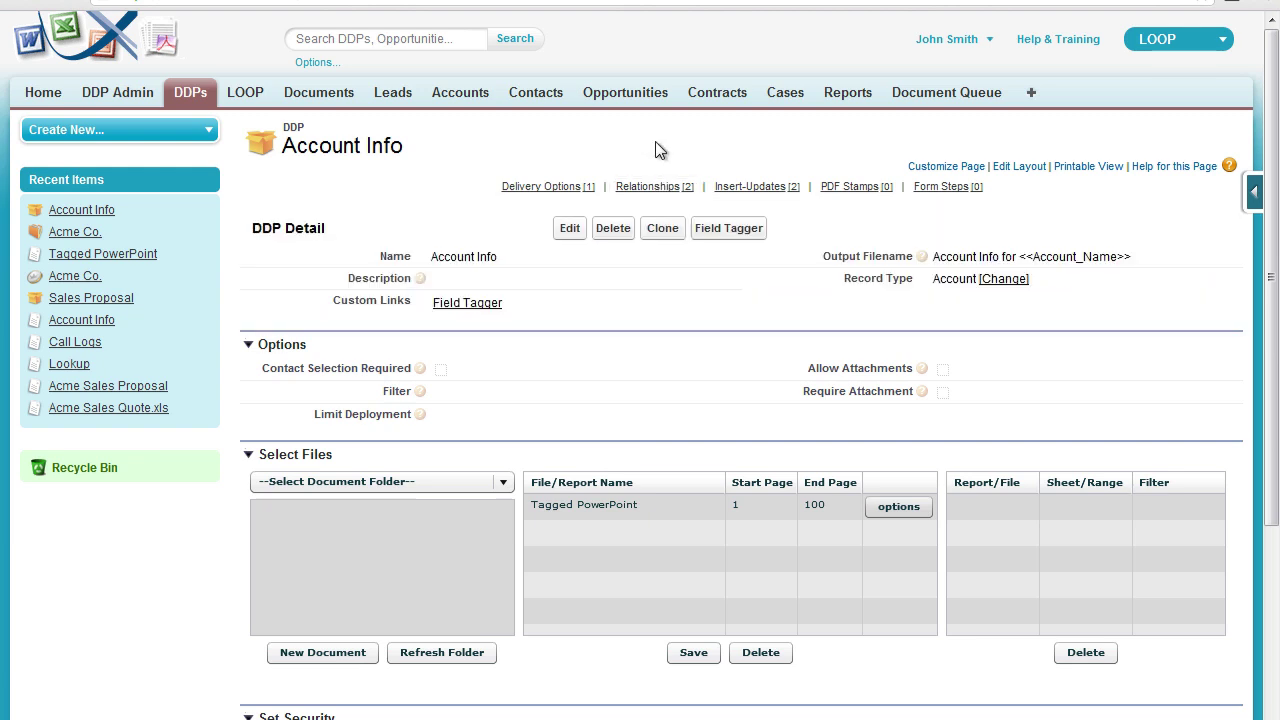
Open the Field Tagger for this DDP, set its main object to Call, and shrink and move its window aside.
click(727, 229)
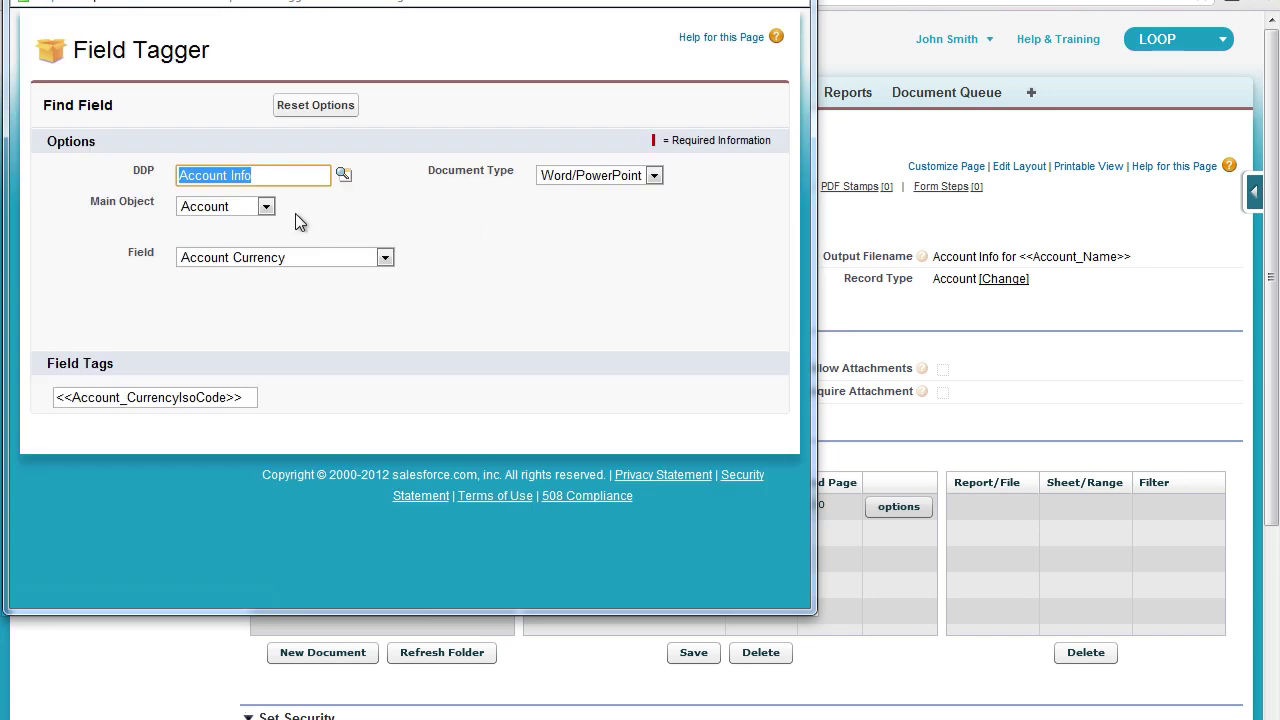
click(255, 205)
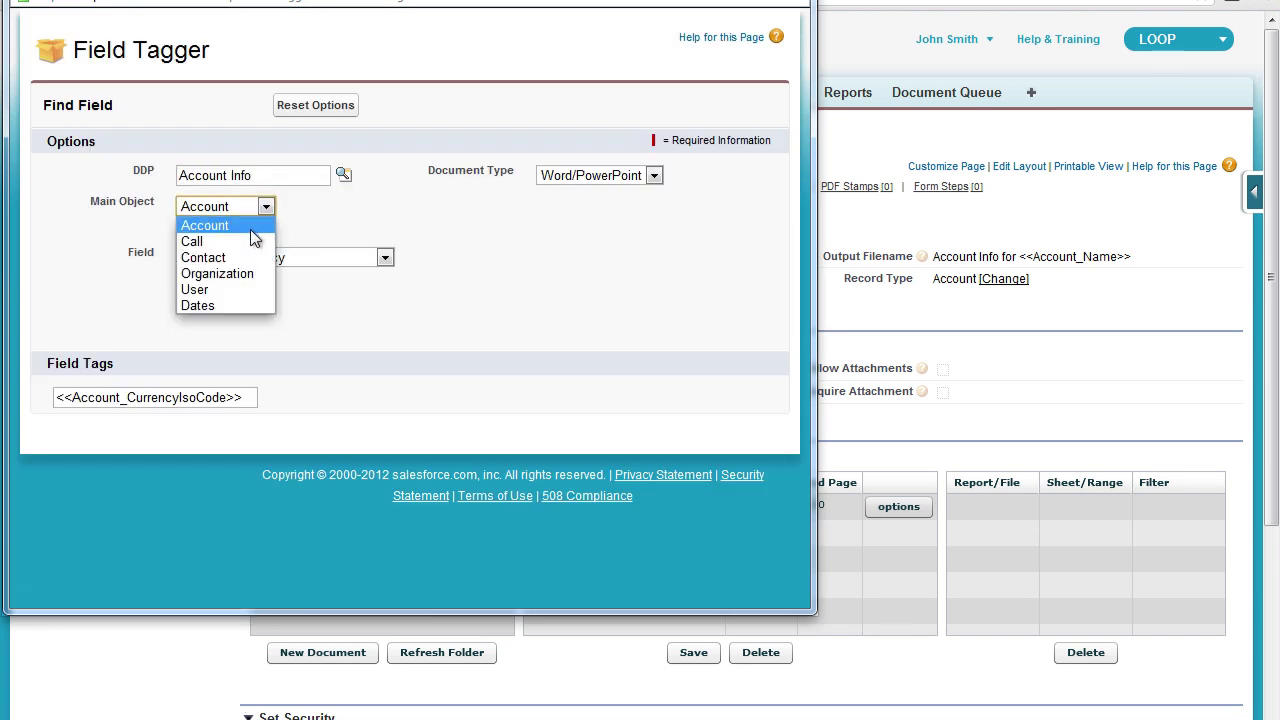
click(229, 243)
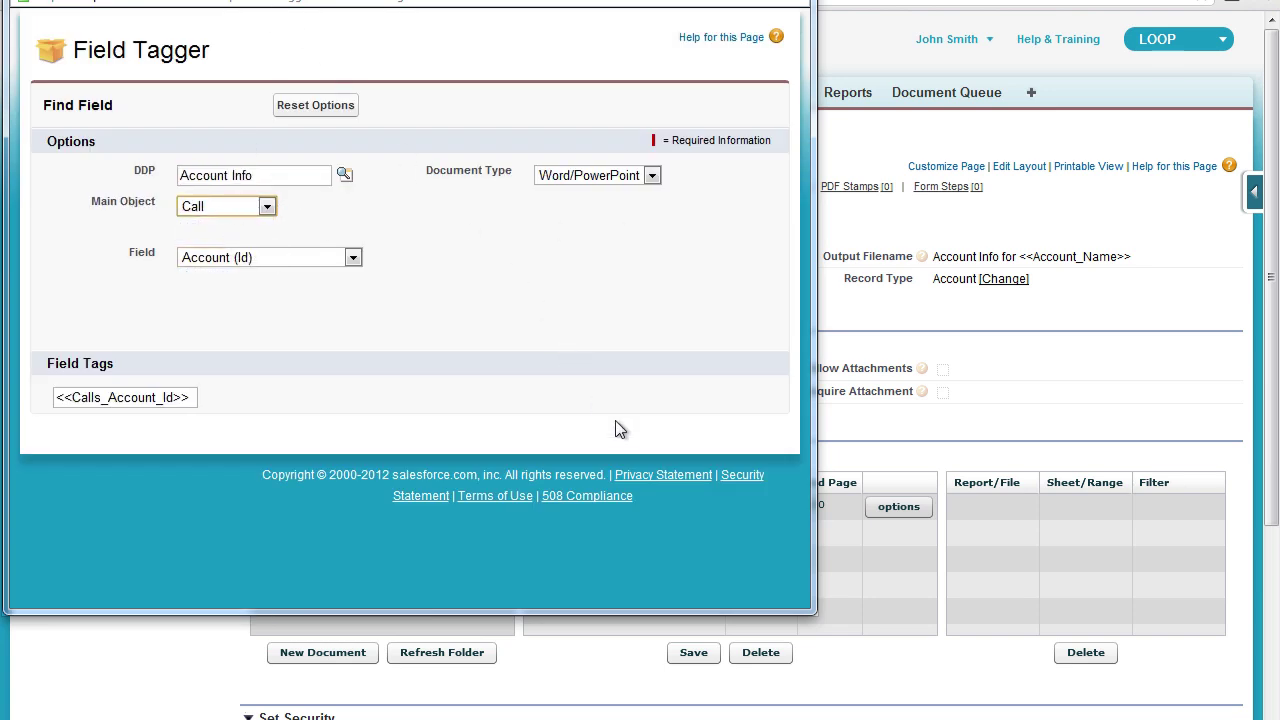
drag(812, 610, 630, 448)
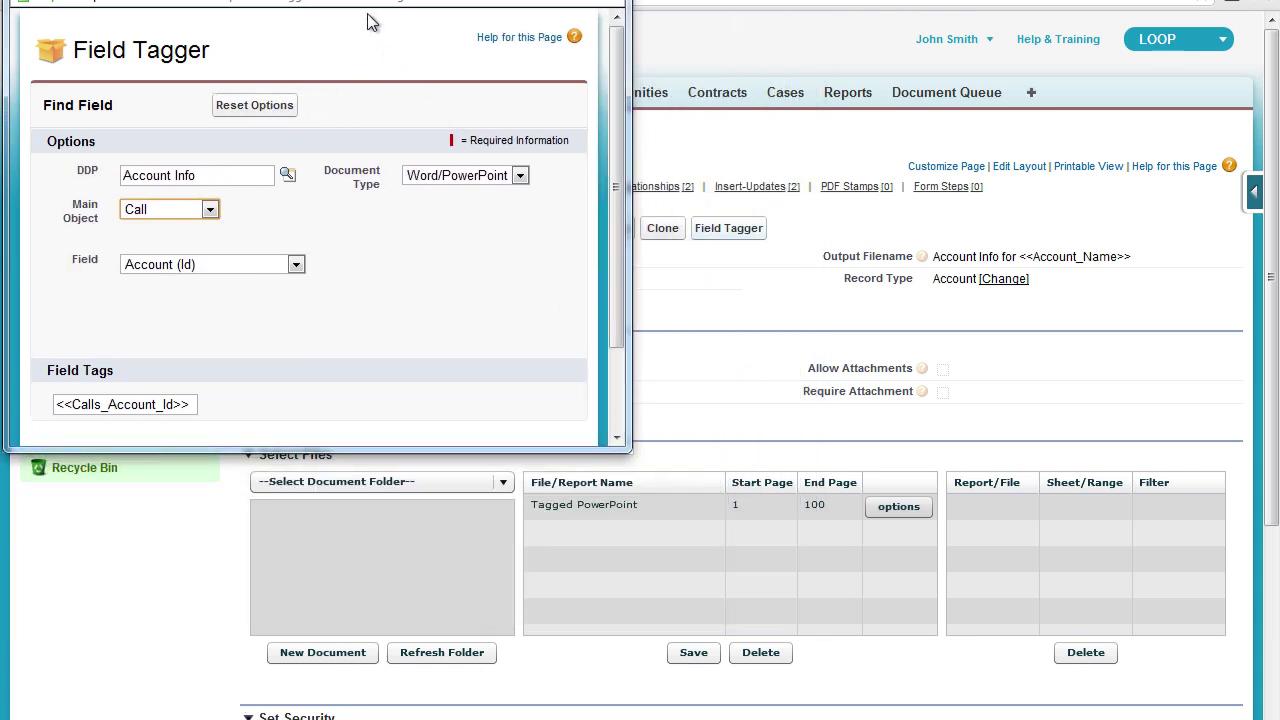
drag(300, 3, 964, 2)
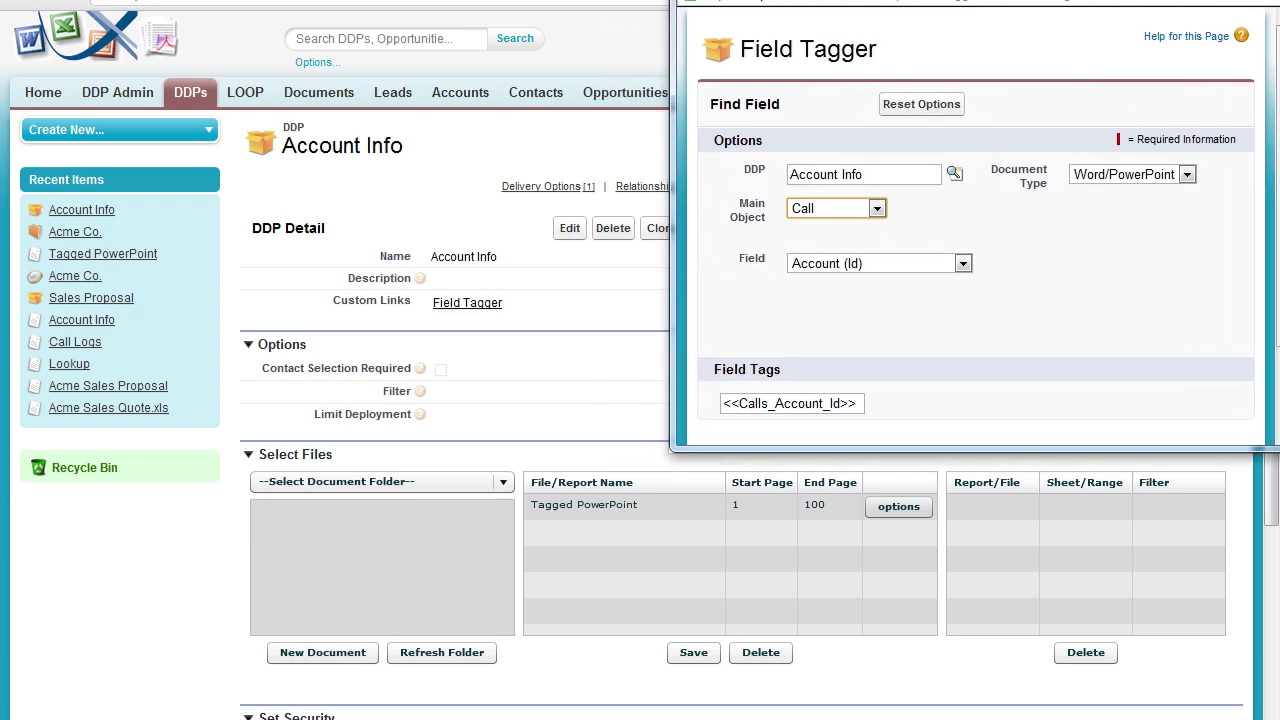
Open the Tagged PowerPoint file in PowerPoint and add a title-and-content slide after slide 1.
click(479, 142)
click(571, 504)
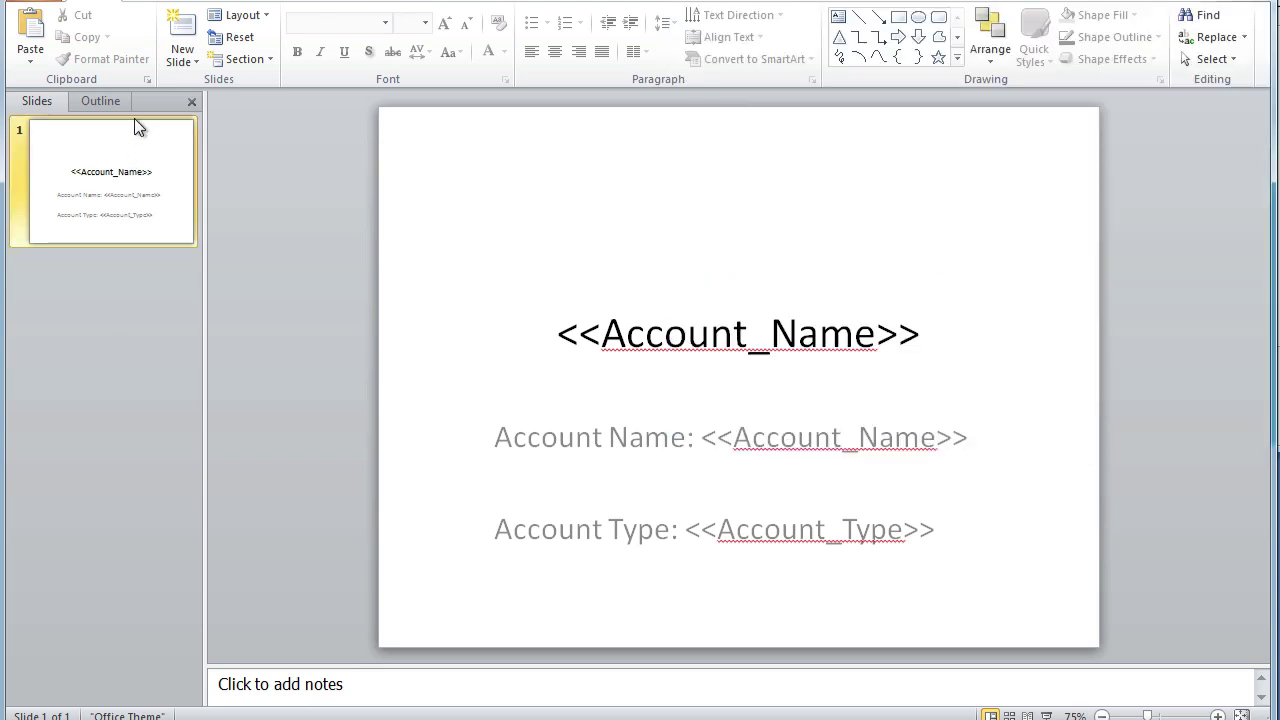
click(178, 54)
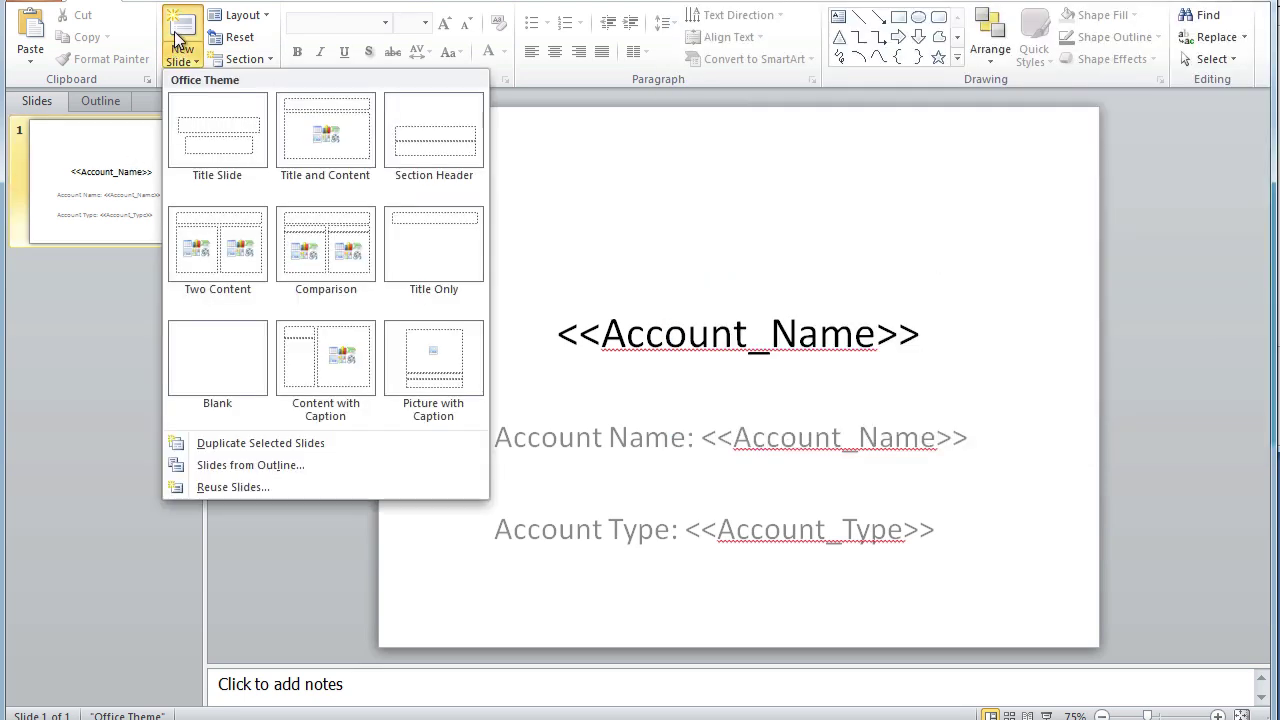
click(174, 30)
Title the new slide "Call Information".
click(689, 188)
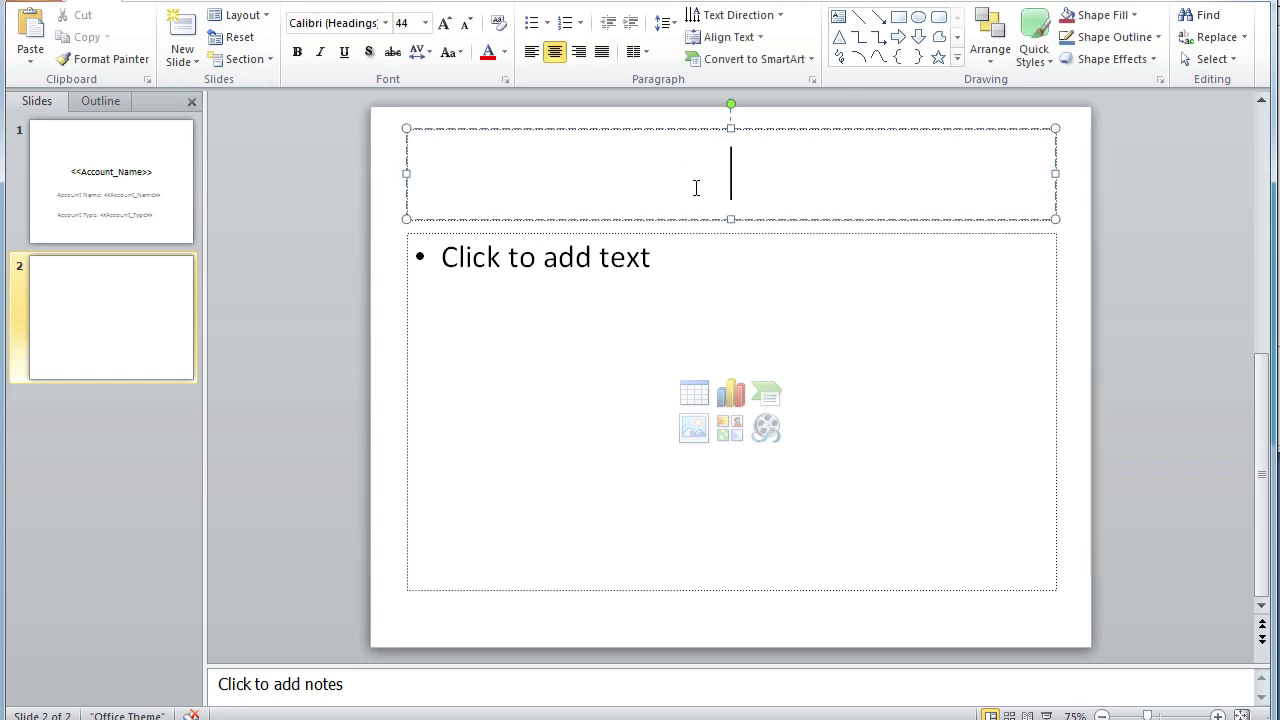
text(Cal)
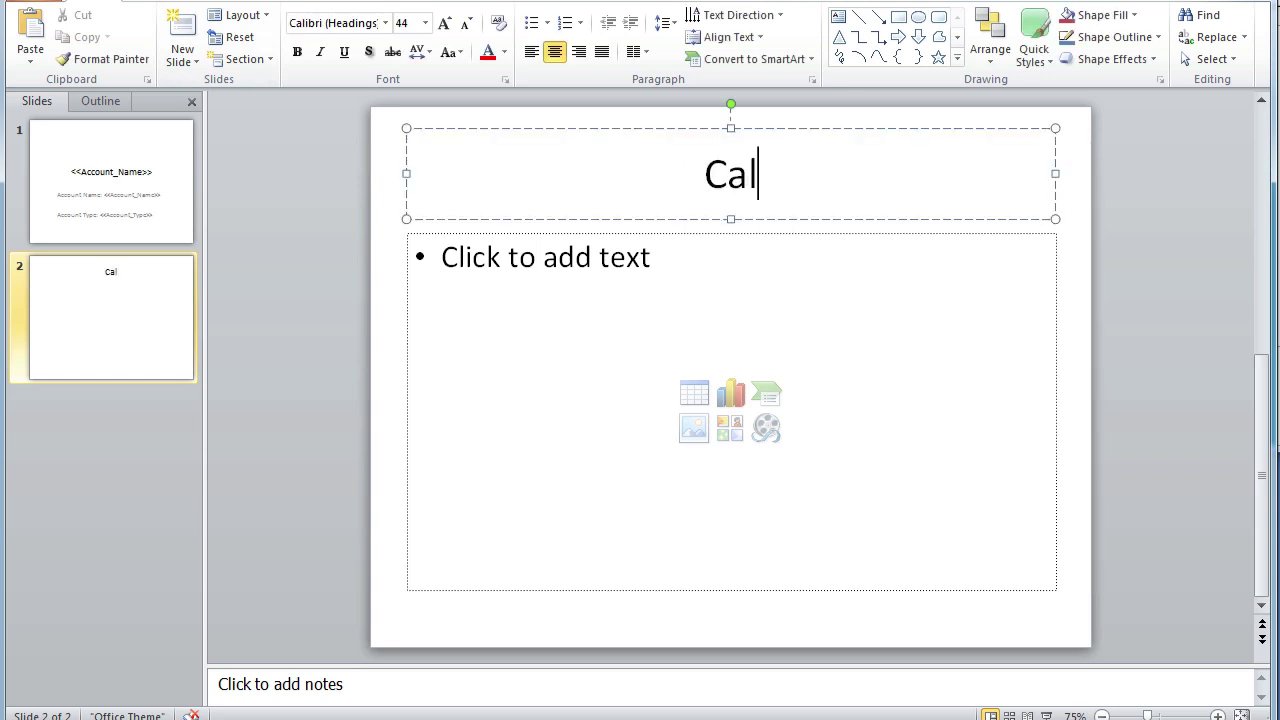
text(l Info)
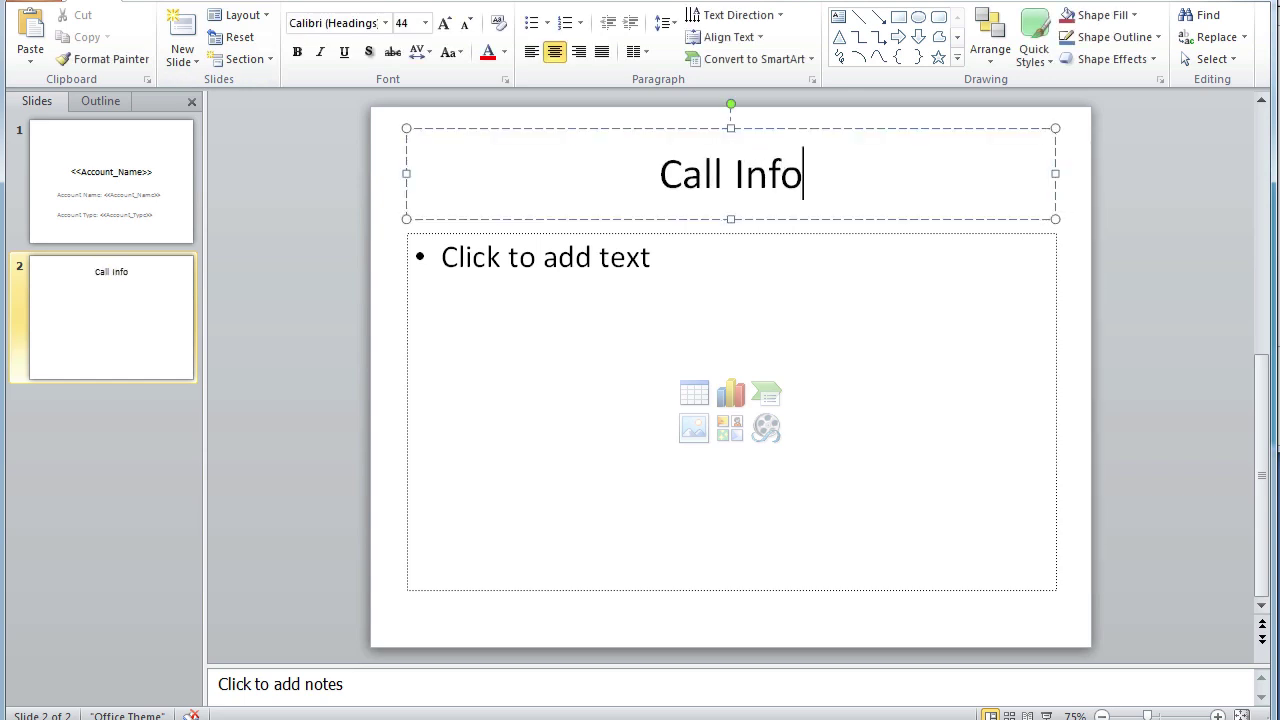
text(rmation)
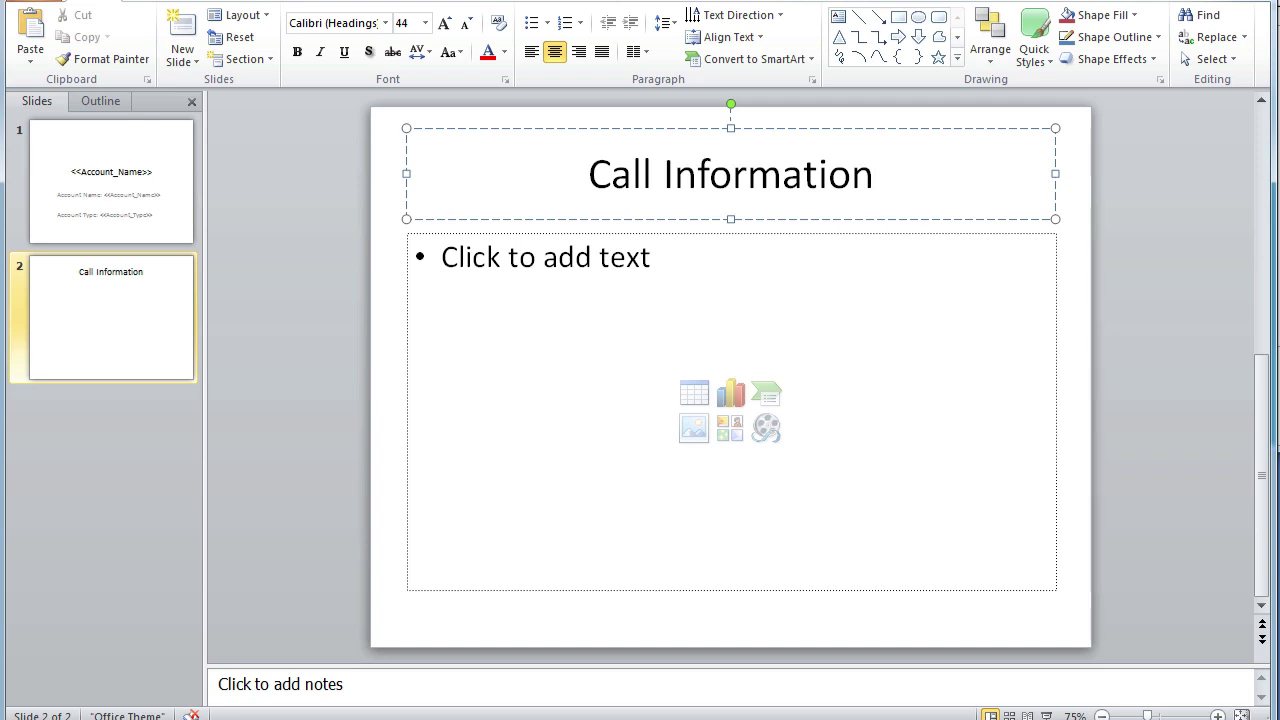
Replace the empty content placeholder on slide 2 with a table of three columns and five rows.
click(490, 233)
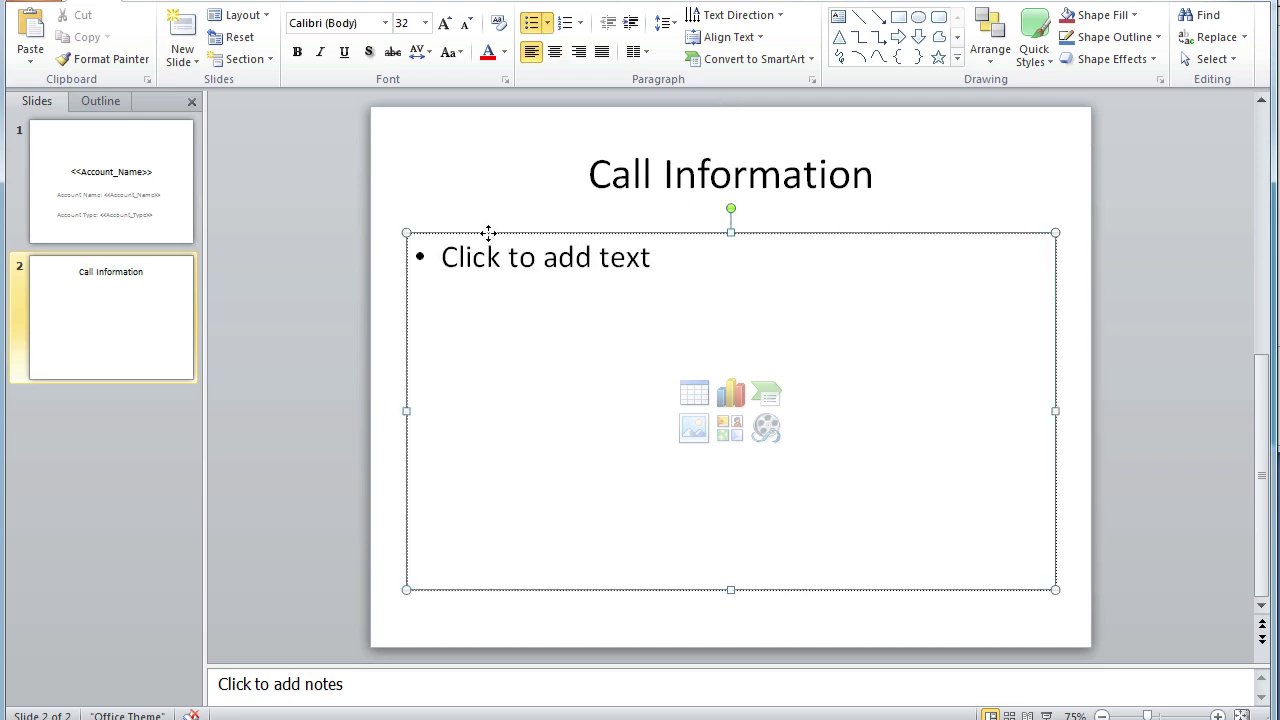
right_click(490, 233)
click(501, 247)
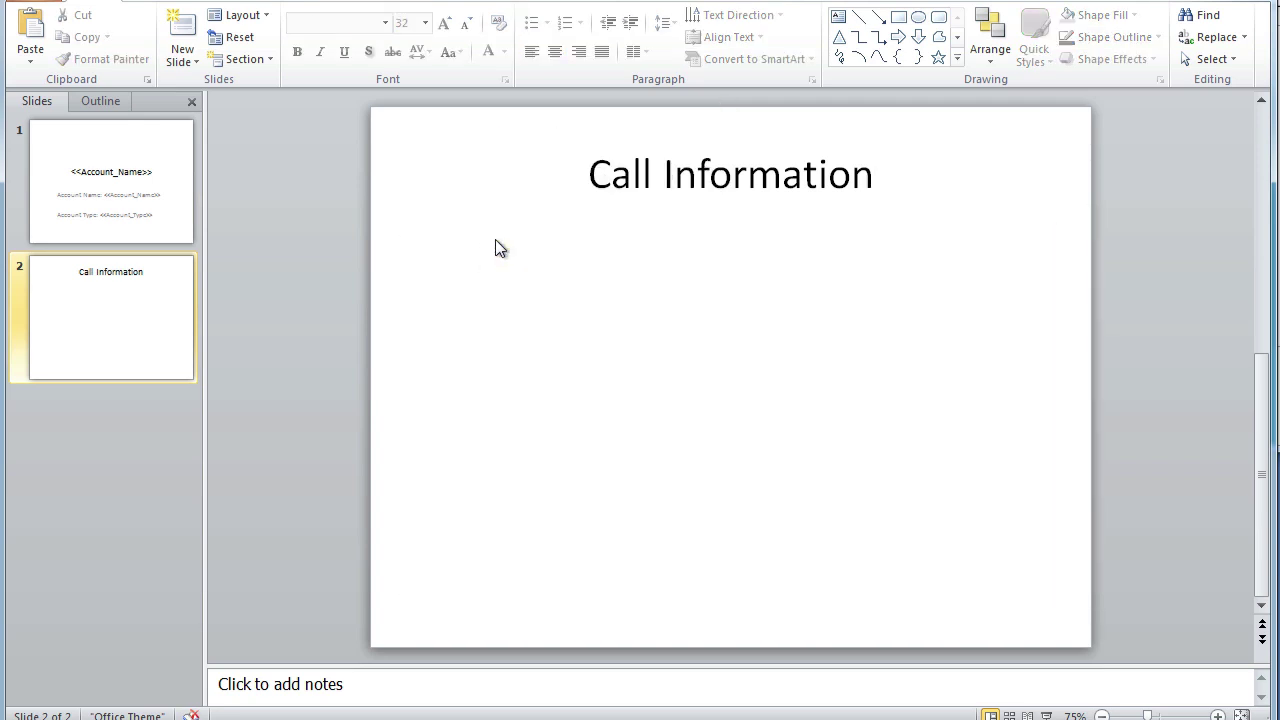
click(168, 1)
click(30, 35)
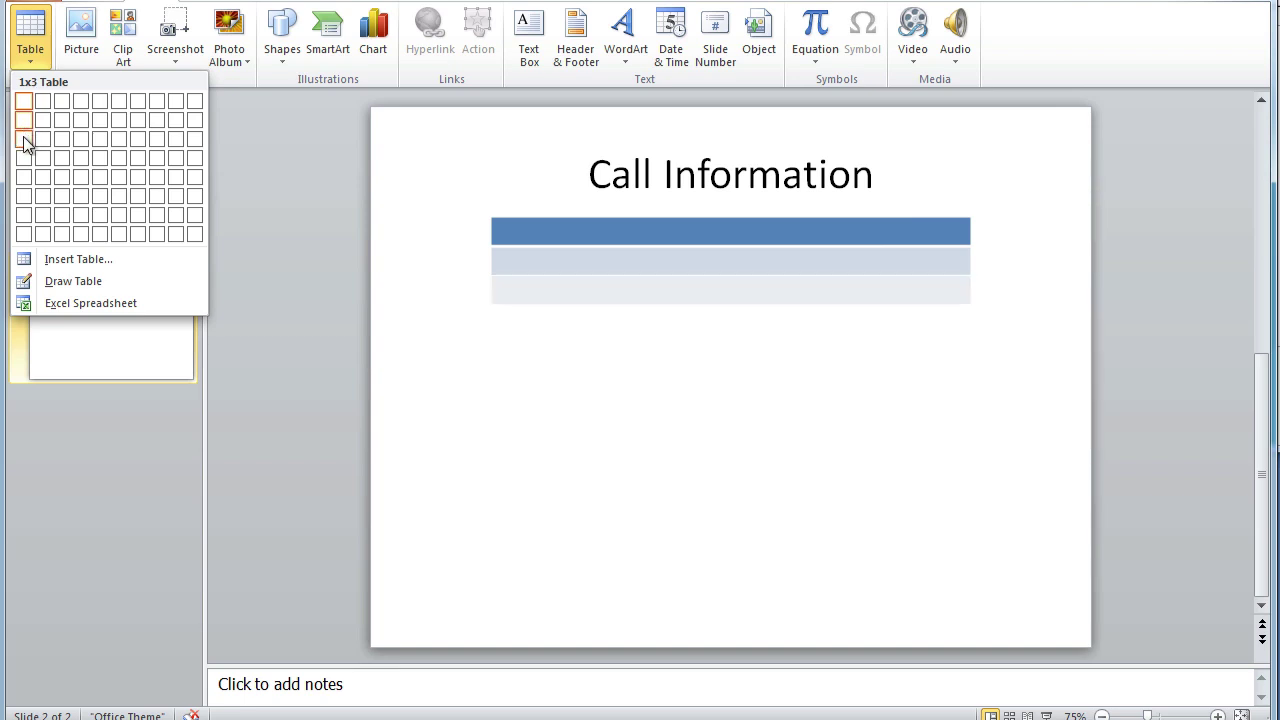
click(55, 178)
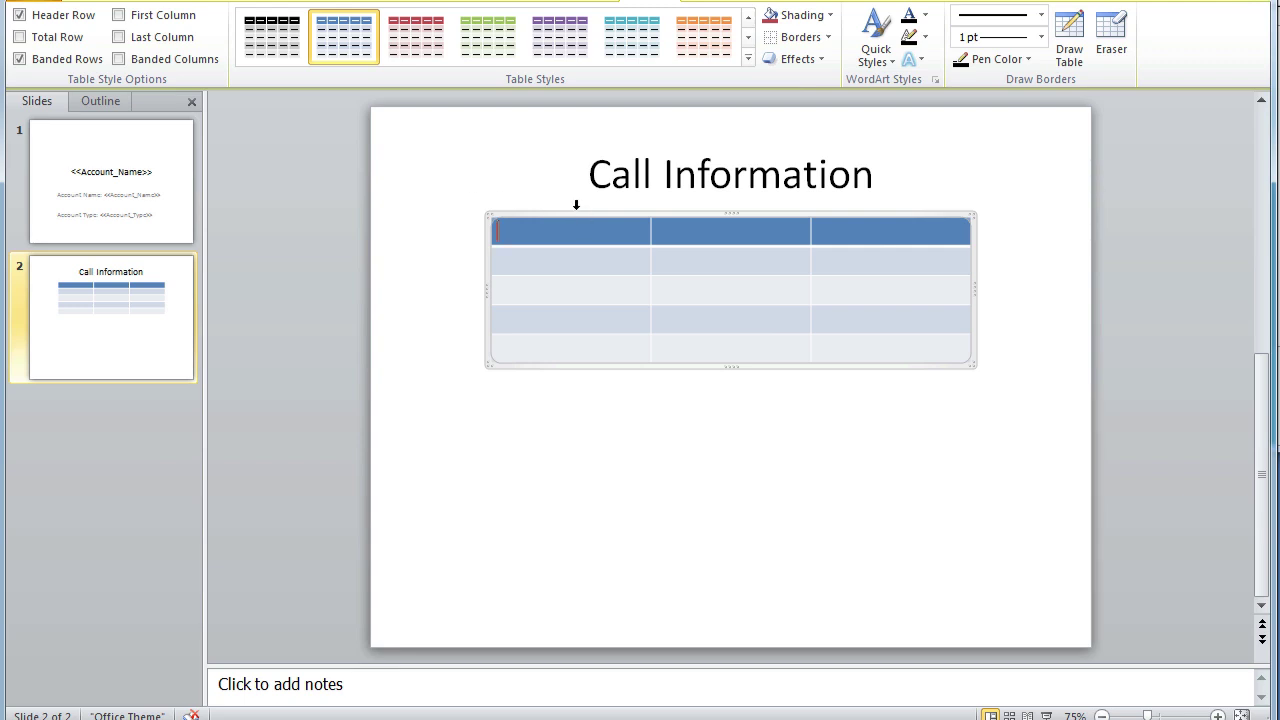
Move and enlarge the table to nearly the slide's width, and enter the column headers Name, Type and Duration.
drag(575, 216, 498, 215)
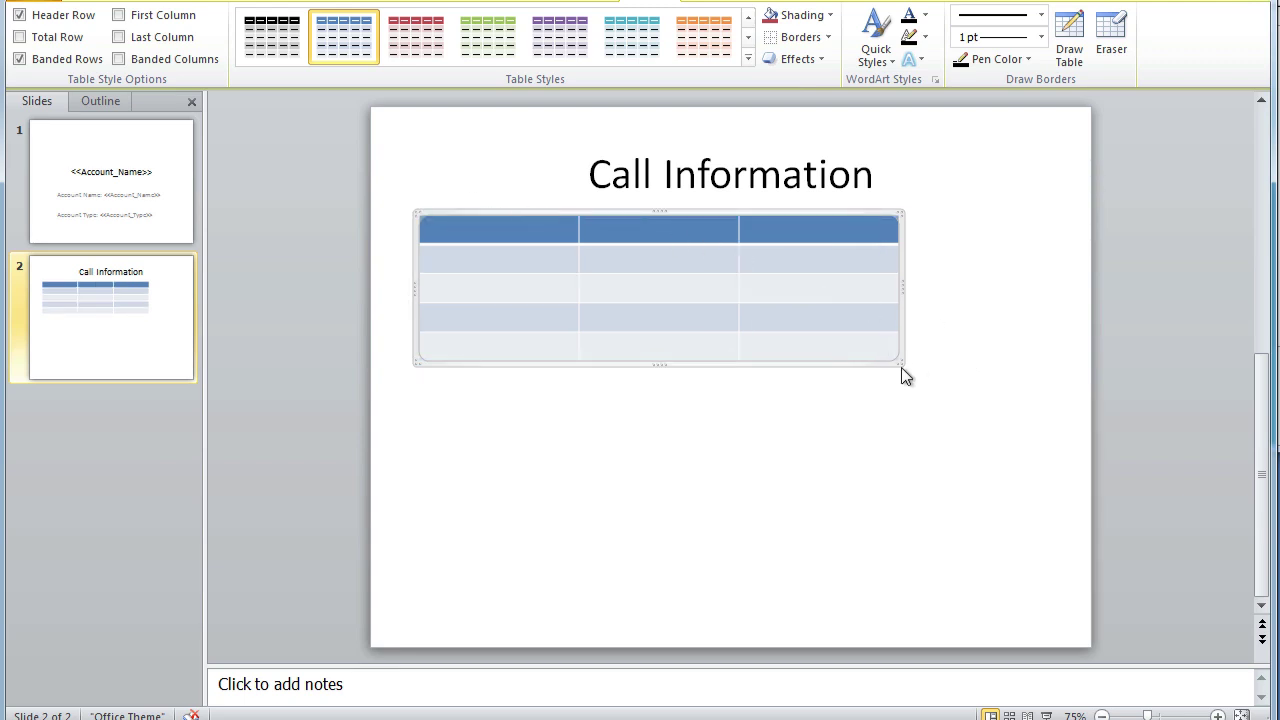
drag(902, 363, 1045, 422)
click(496, 234)
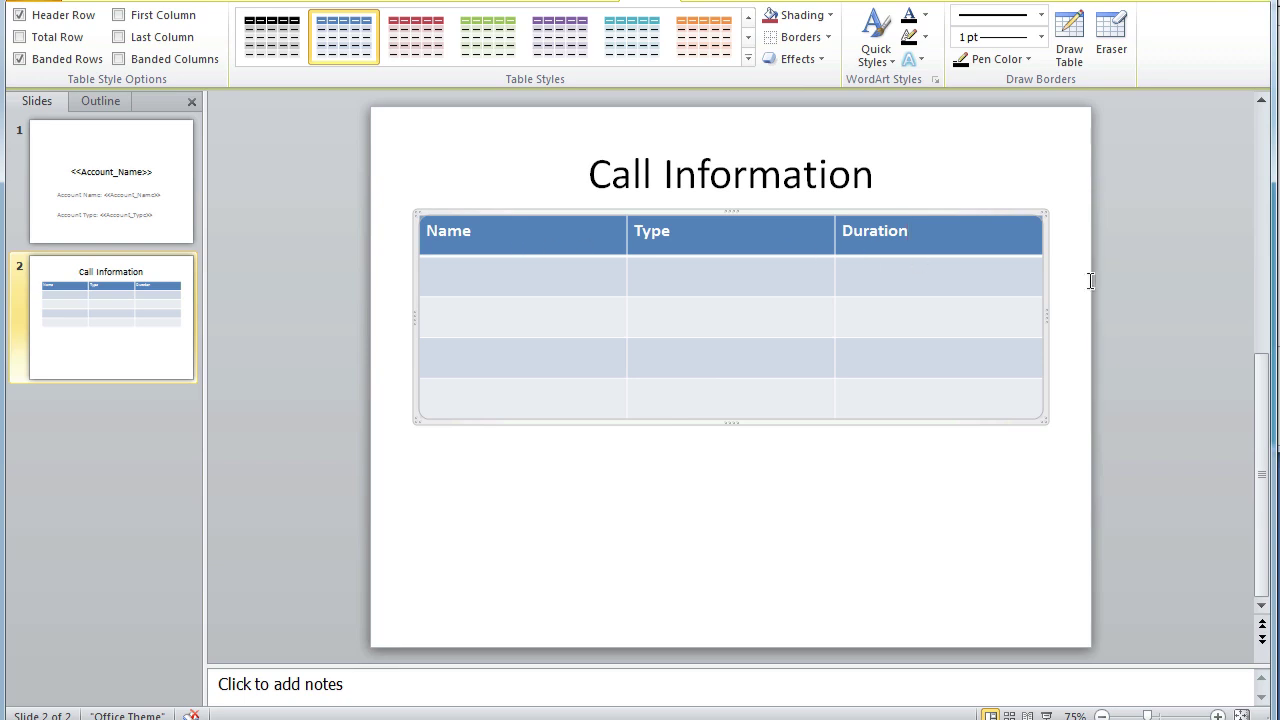
Get the Replicate Row tag <<Calls_Start>> from the Field Tagger and paste it into the first cell below the Name header.
key(alt+Tab)
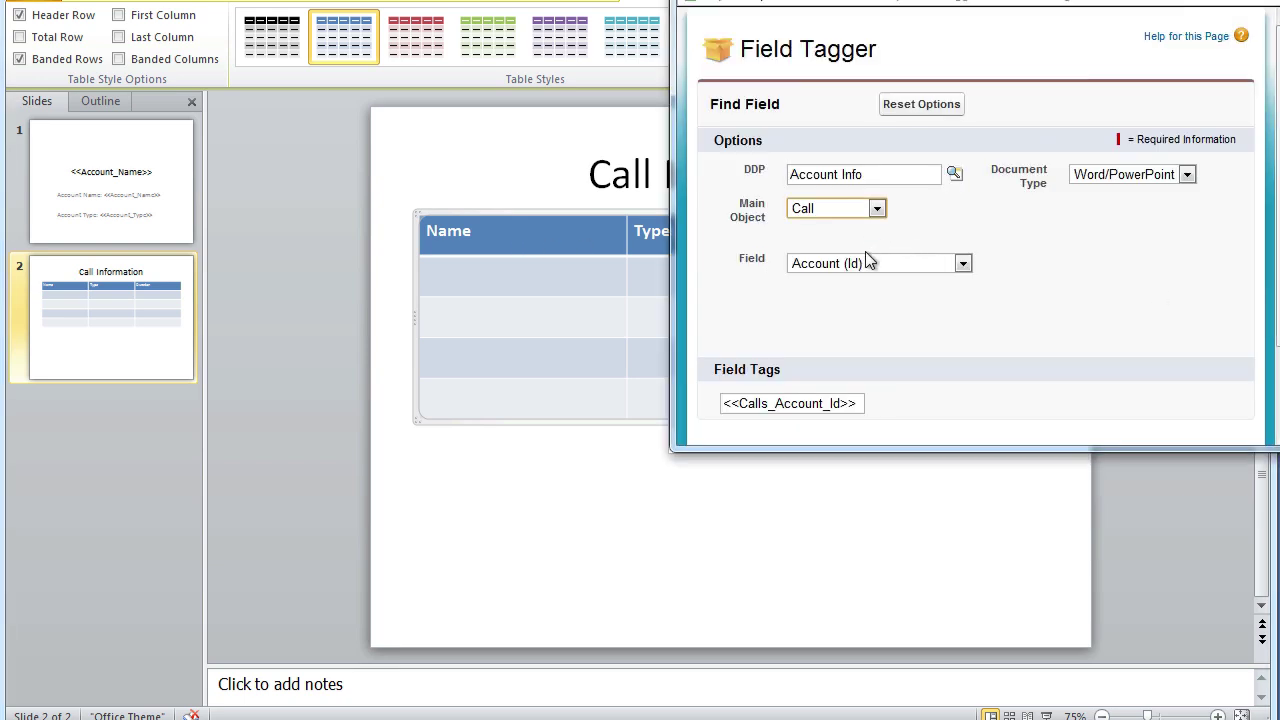
click(867, 260)
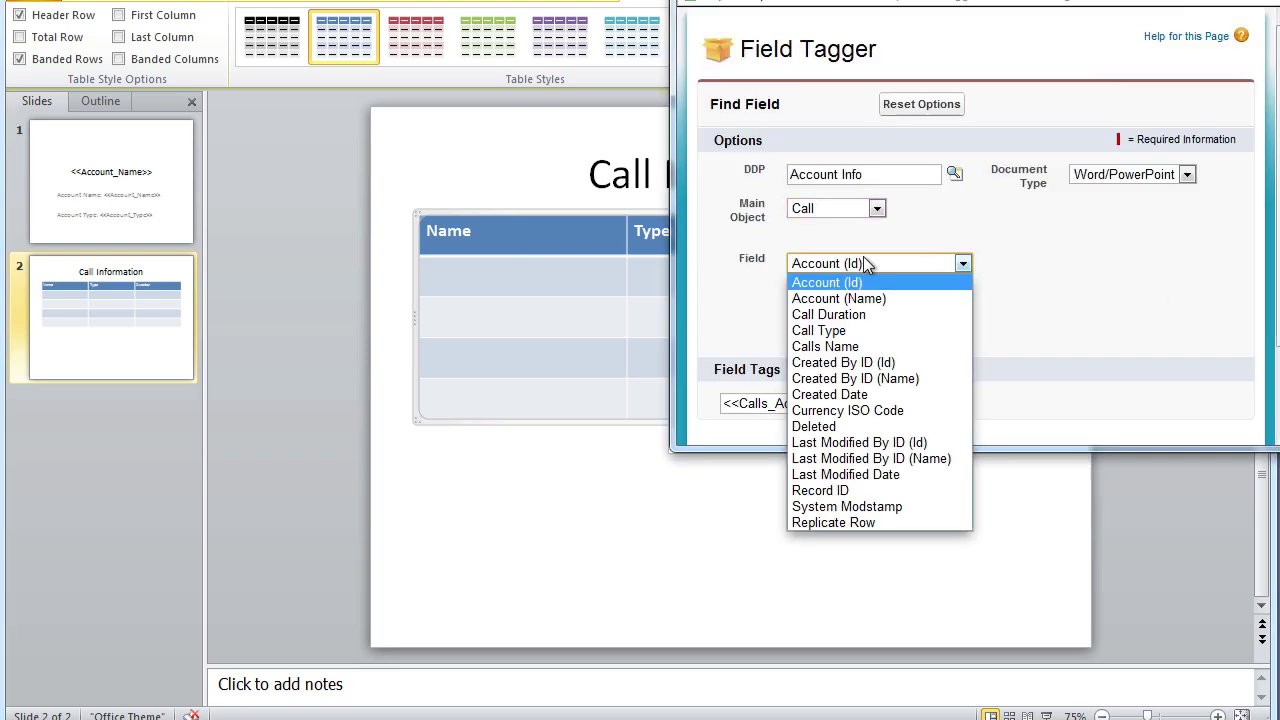
click(856, 521)
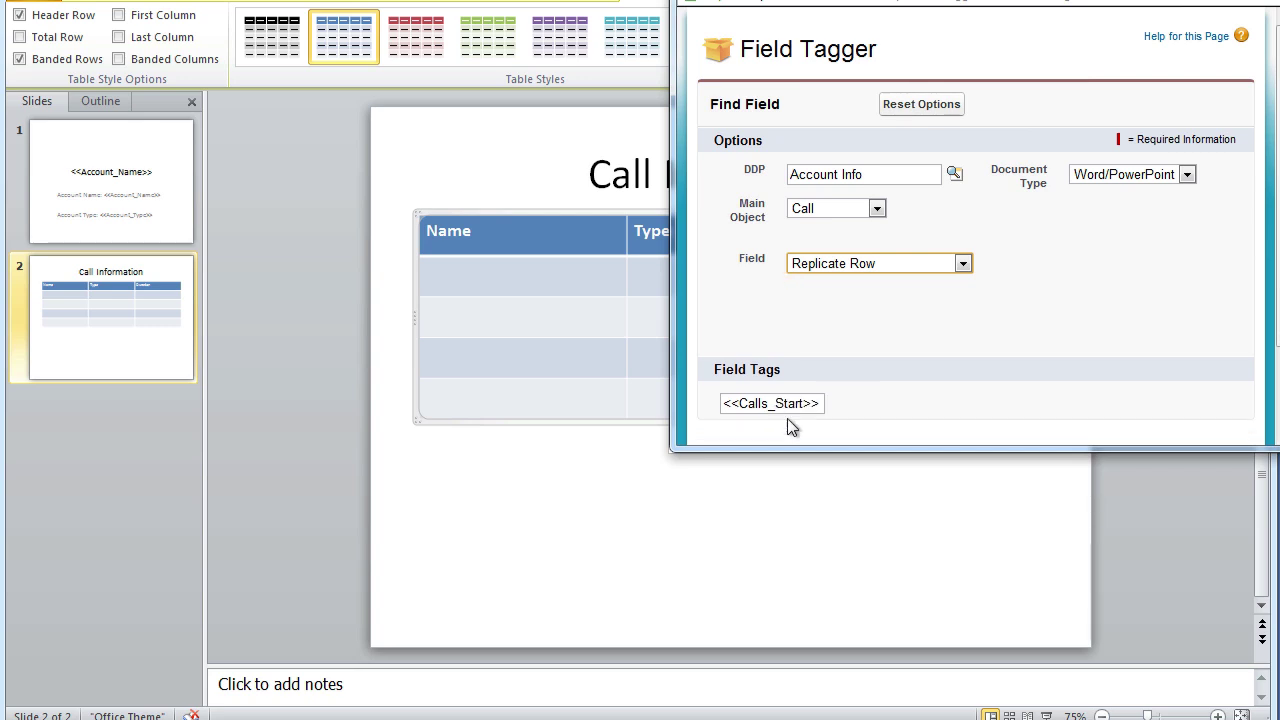
click(782, 407)
key(ctrl+c)
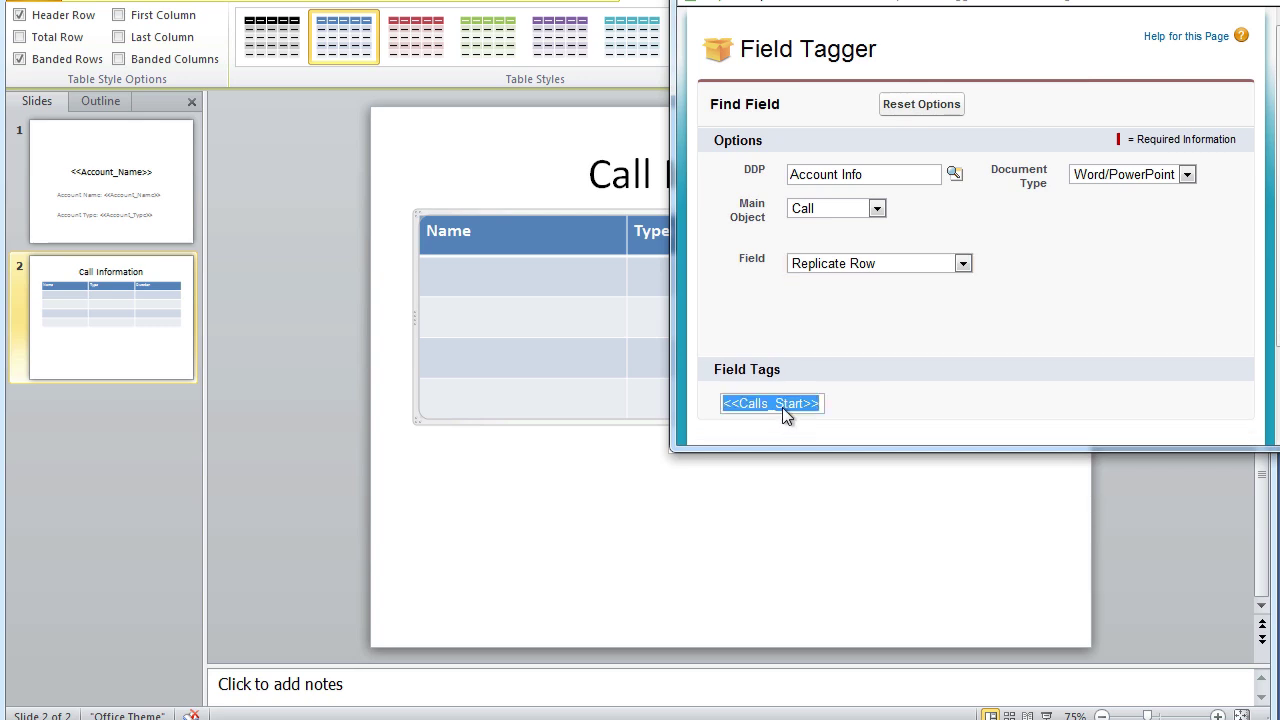
key(alt+Tab)
click(572, 270)
key(ctrl+v)
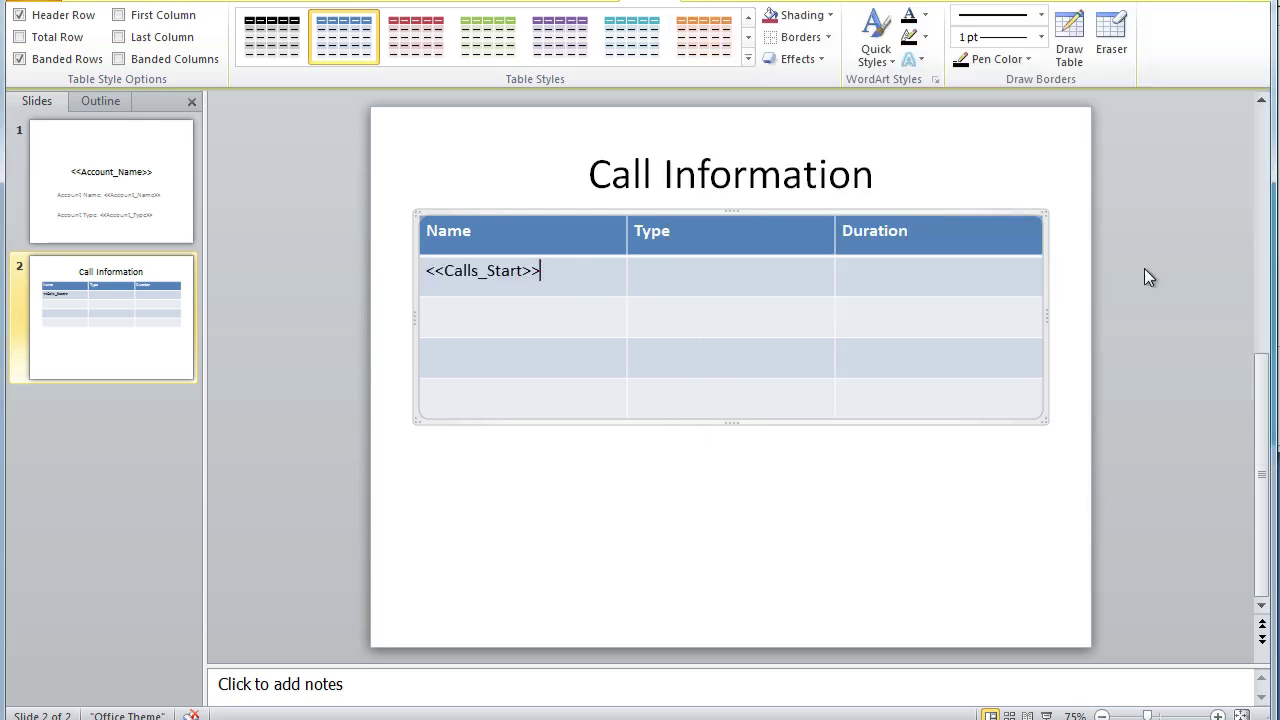
Copy the Calls Name tag <<Calls_Name>> from the Field Tagger and append it directly after <<Calls_Start>> in the Name column.
key(alt+Tab)
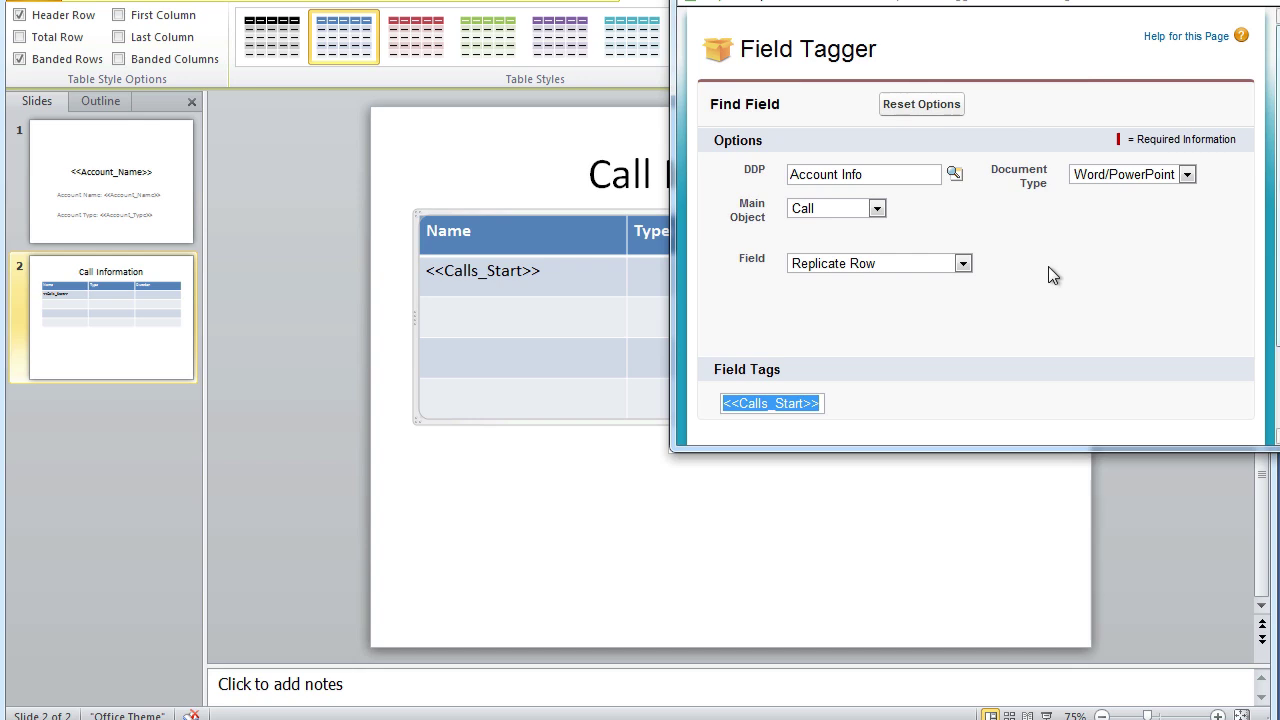
click(828, 264)
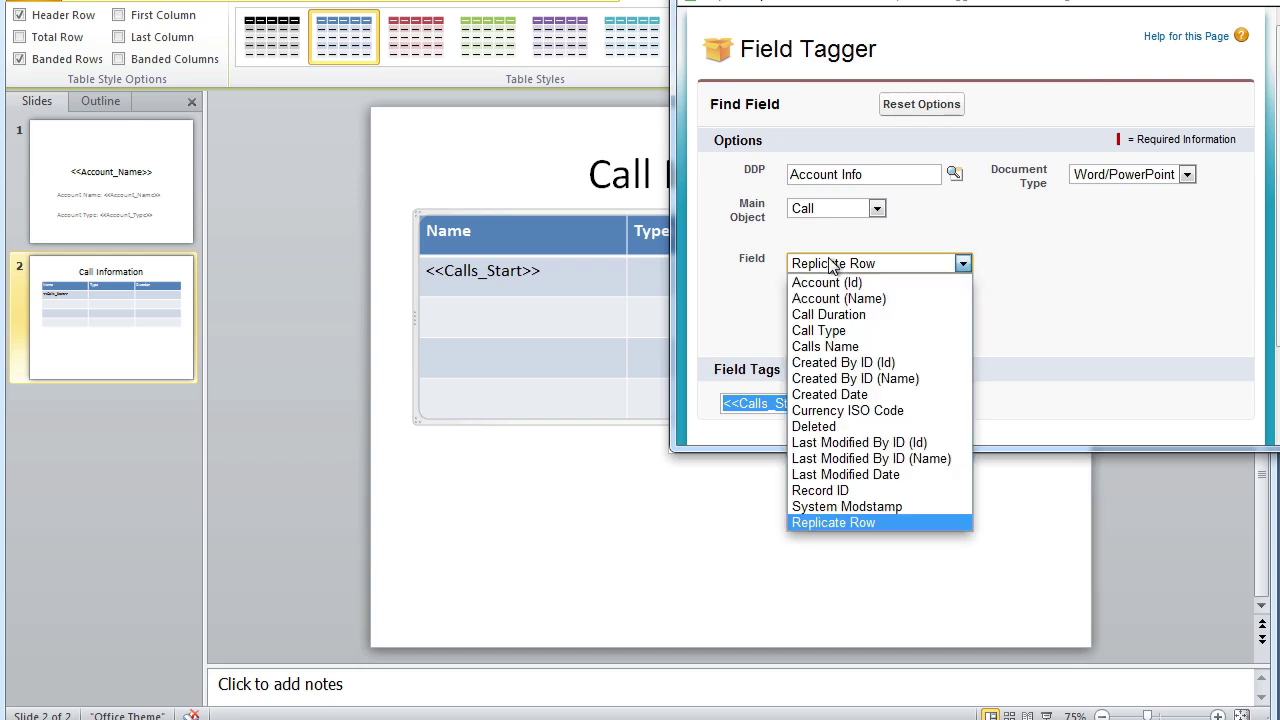
click(854, 347)
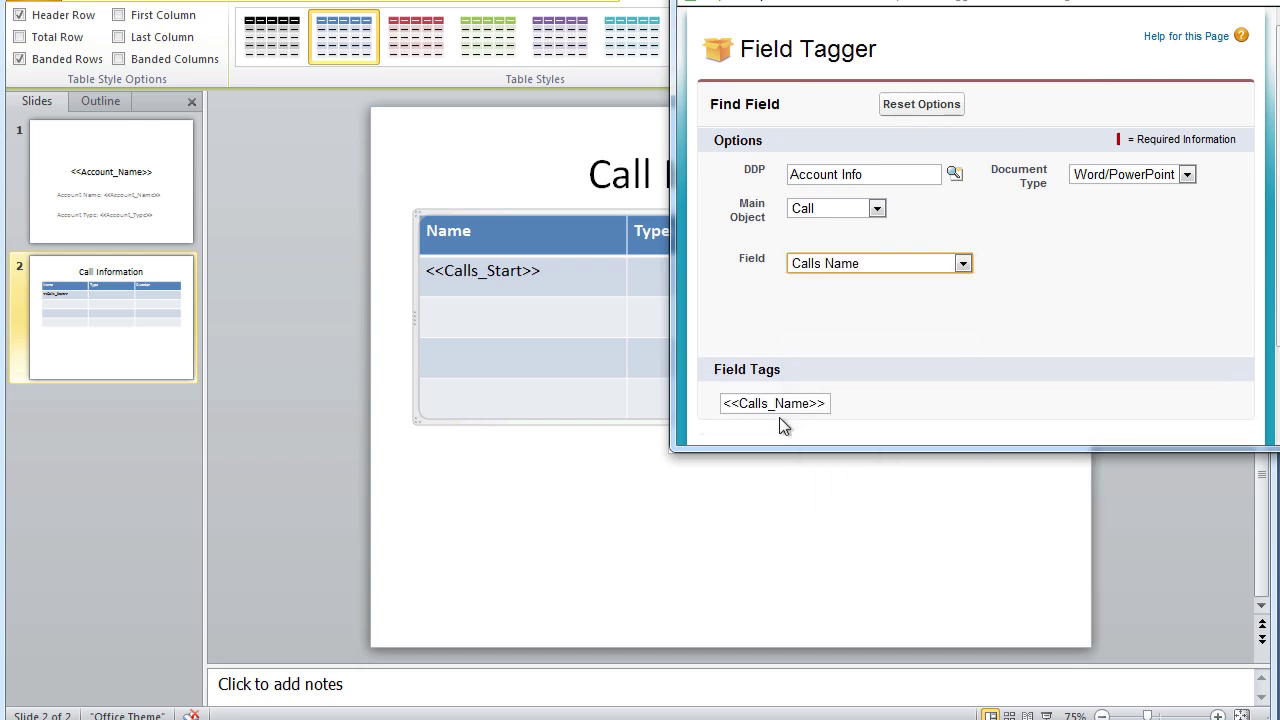
click(762, 403)
key(ctrl+c)
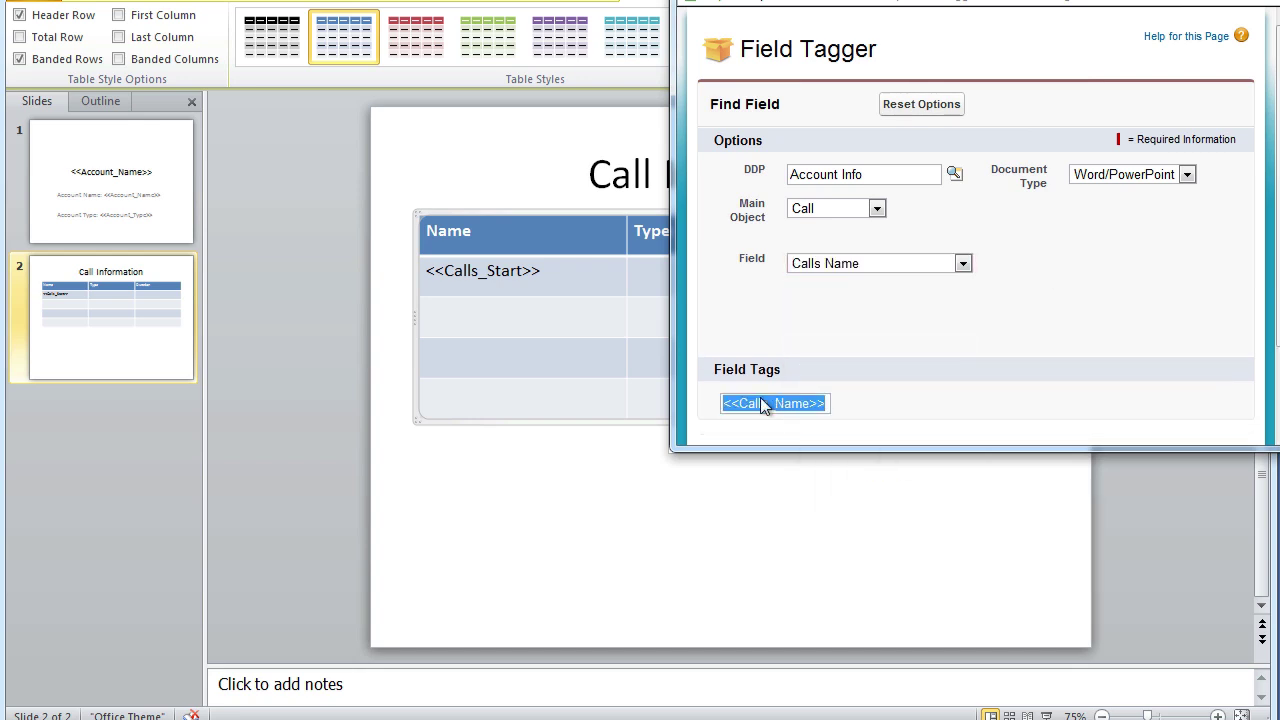
click(596, 278)
key(ctrl+v)
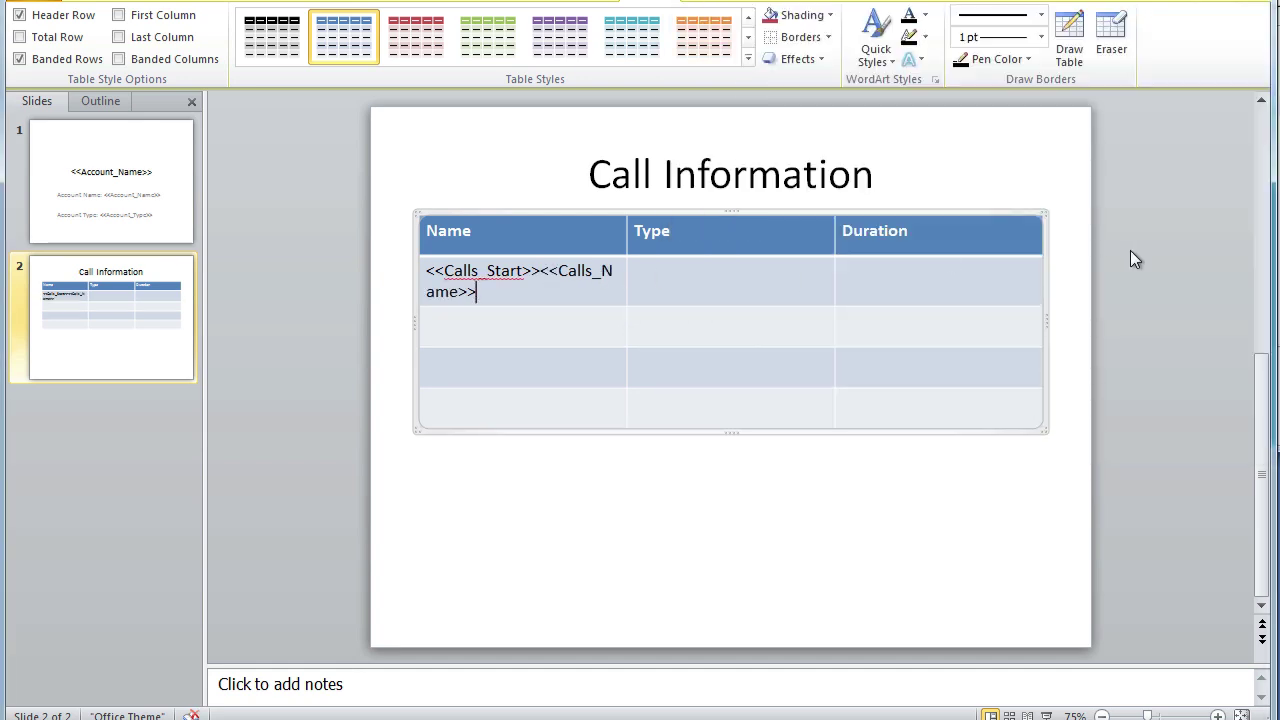
Get the Call Type tag from the Field Tagger and put <<Calls_Call_Type>> in the cell below the Type header.
key(alt+Tab)
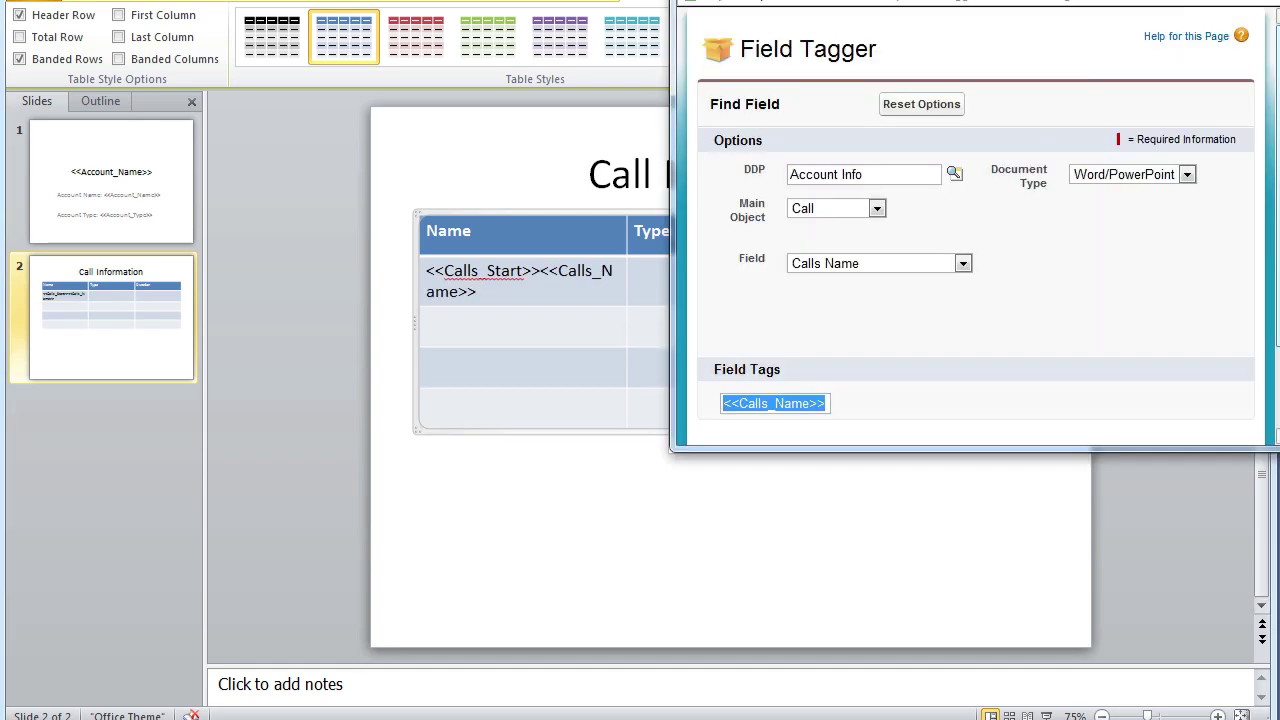
click(925, 265)
click(904, 324)
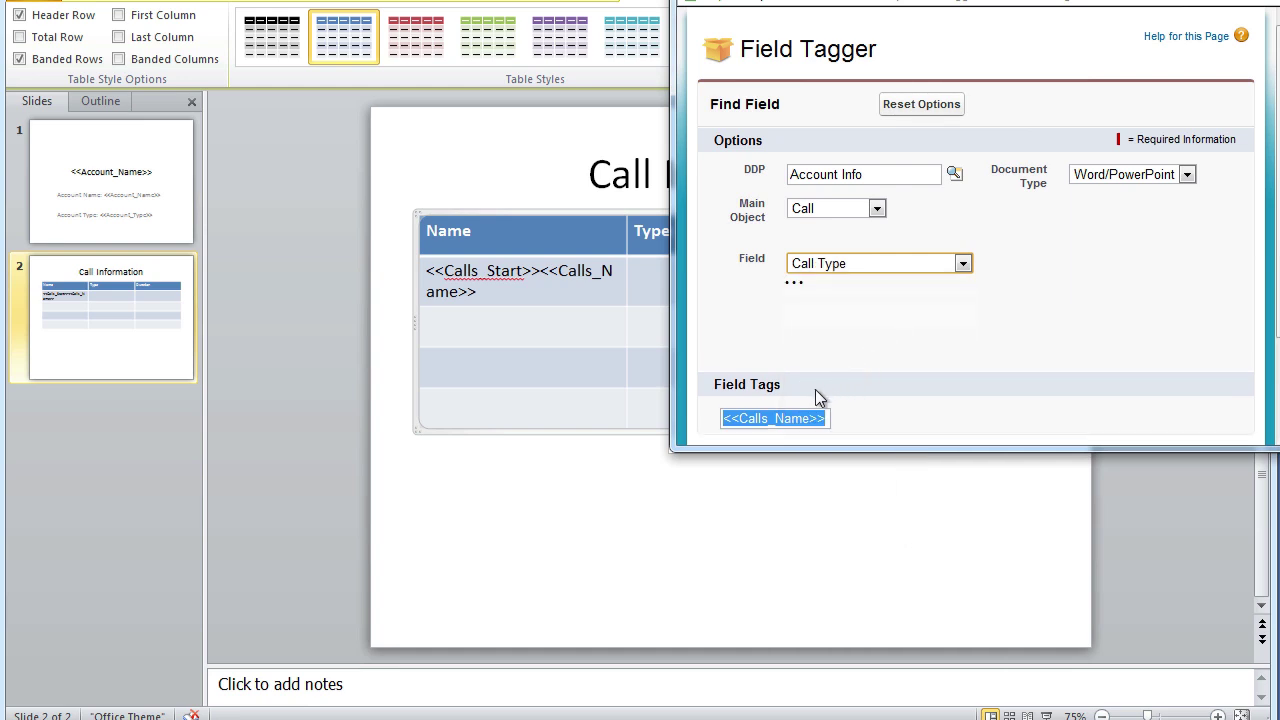
click(640, 280)
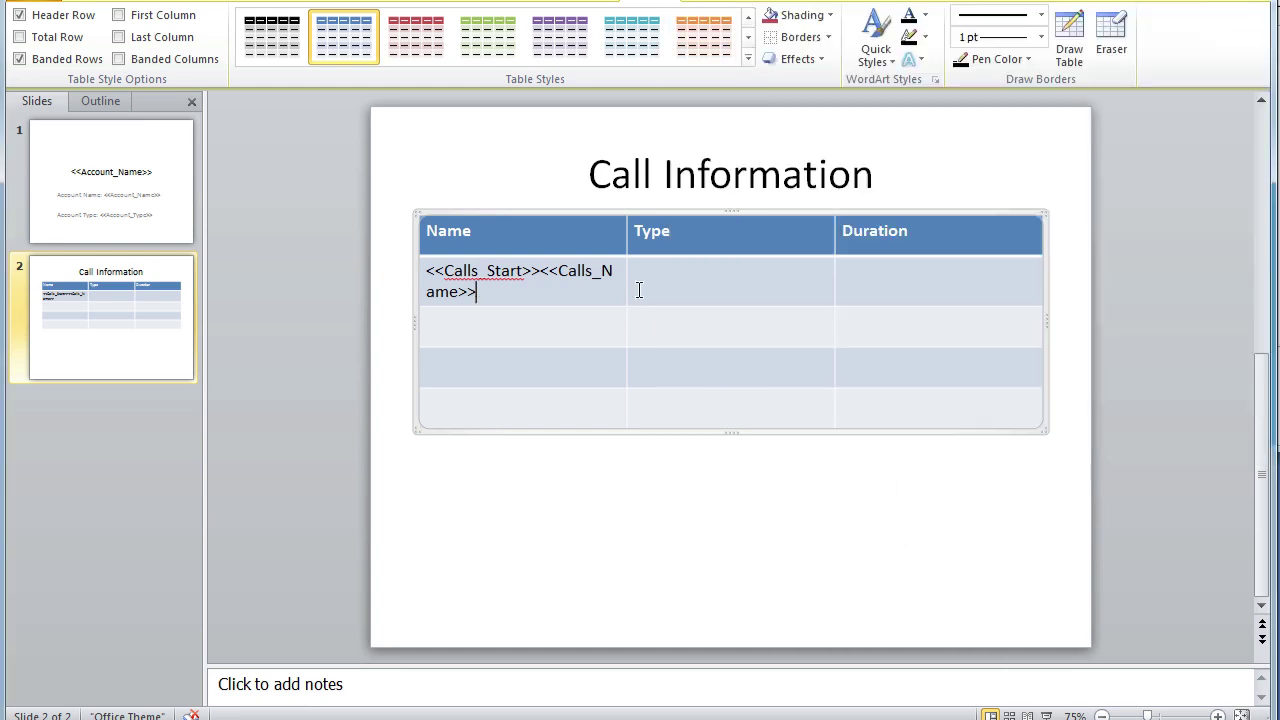
text(<<Calls_Call_Type>>)
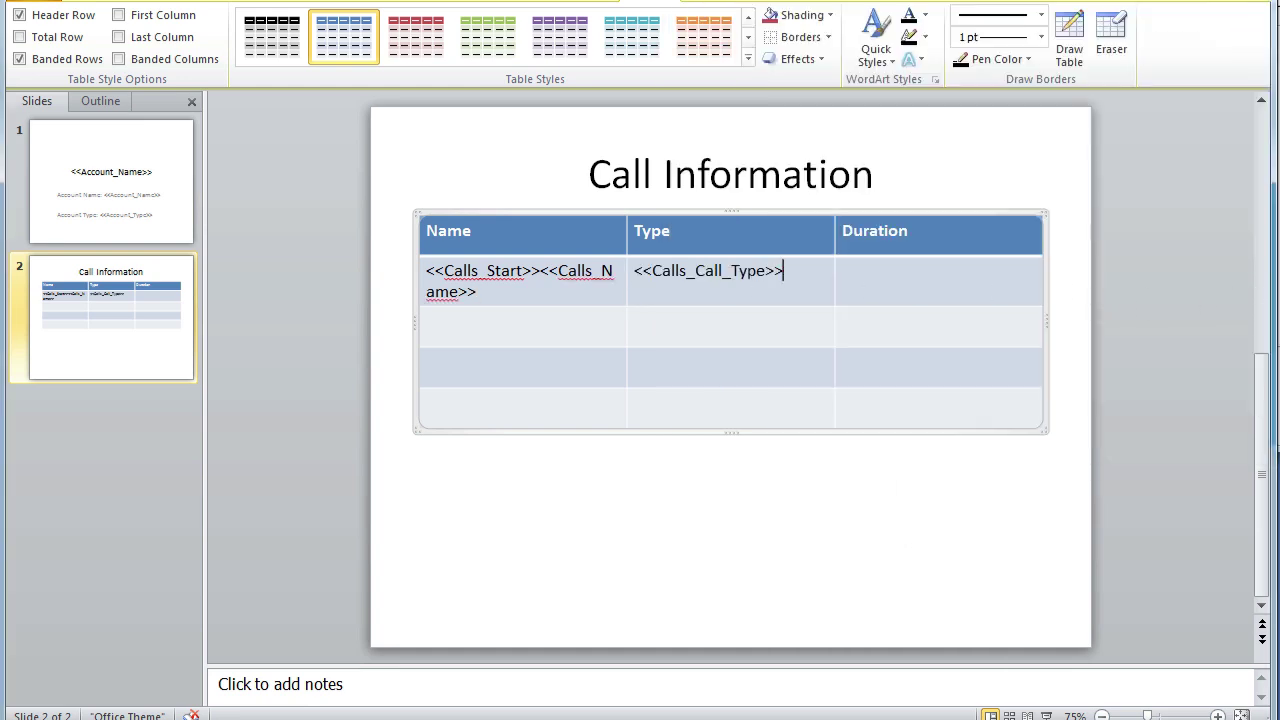
Get the Call Duration tag from the Field Tagger and put <<Calls_Call_Duration>> in the cell below the Duration header.
key(alt+Tab)
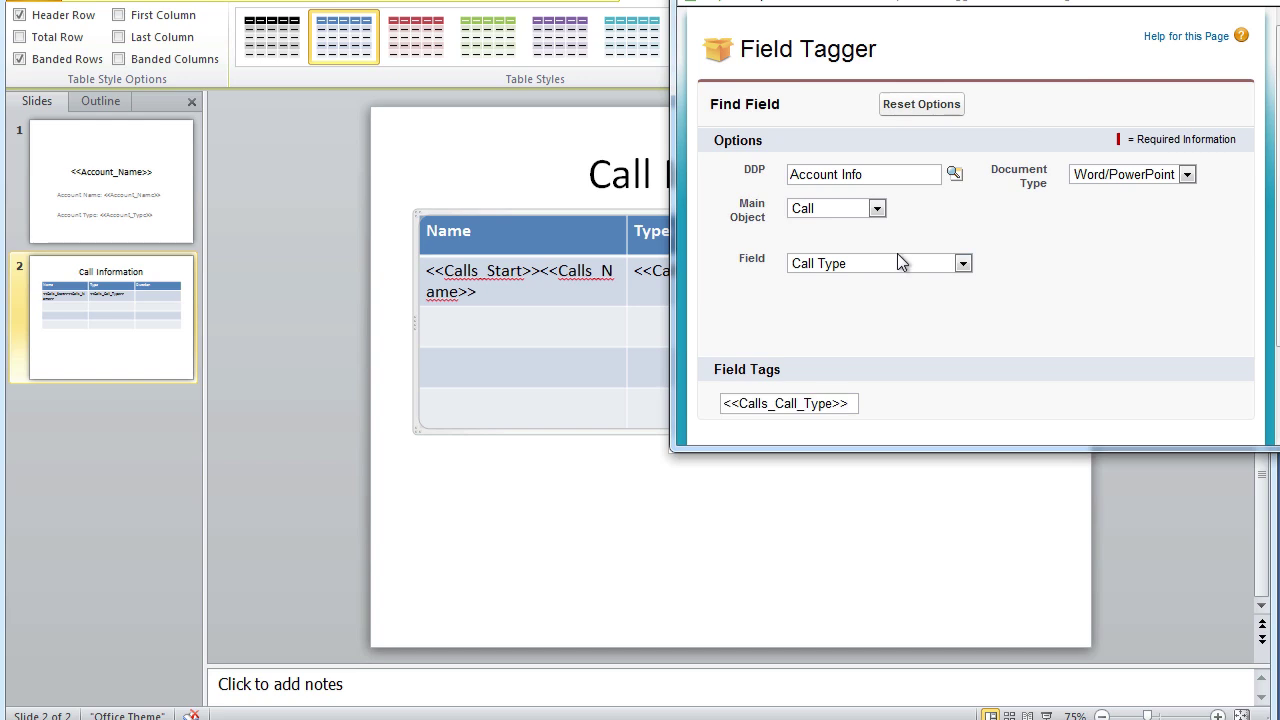
click(897, 262)
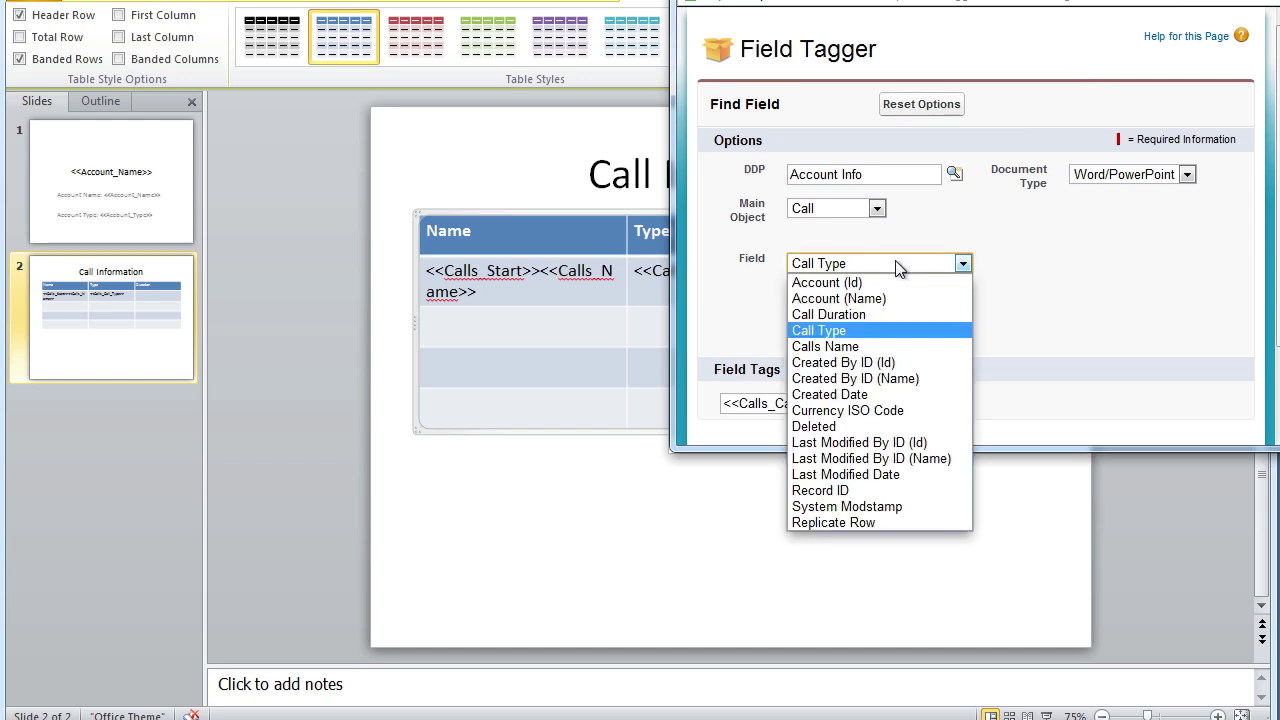
click(866, 316)
click(796, 414)
key(ctrl+c)
click(604, 330)
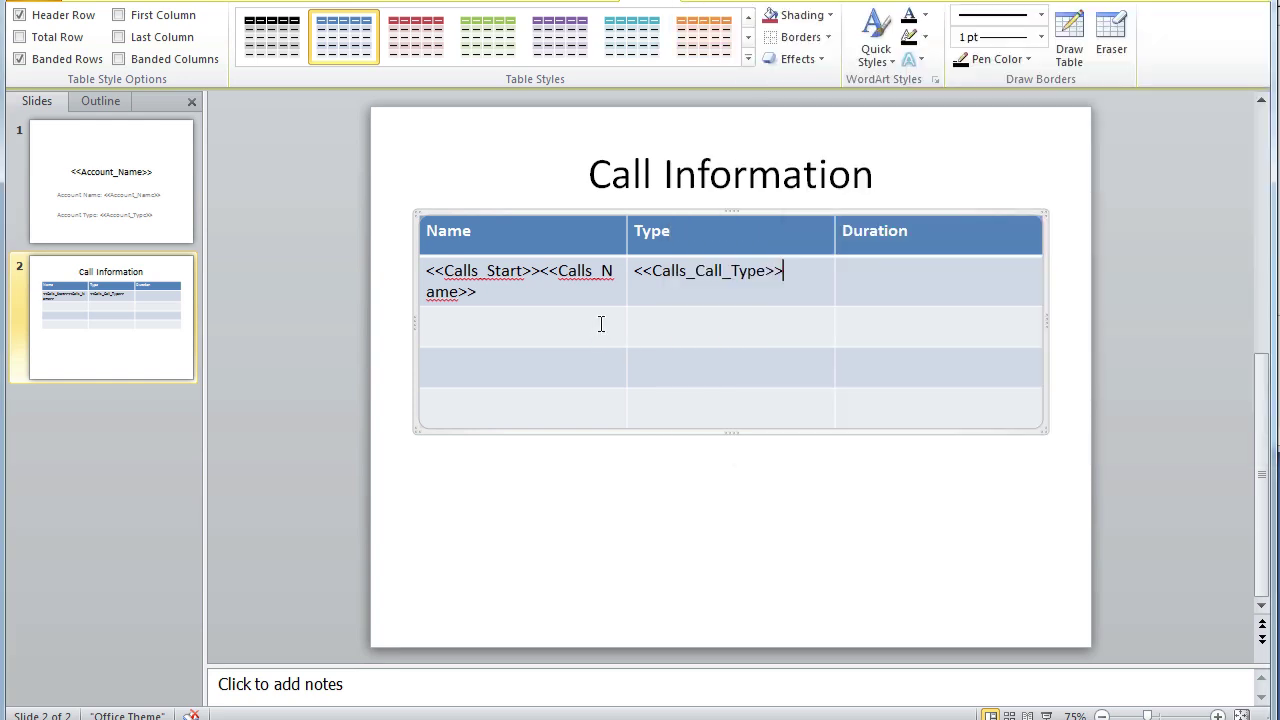
click(919, 275)
key(ctrl+v)
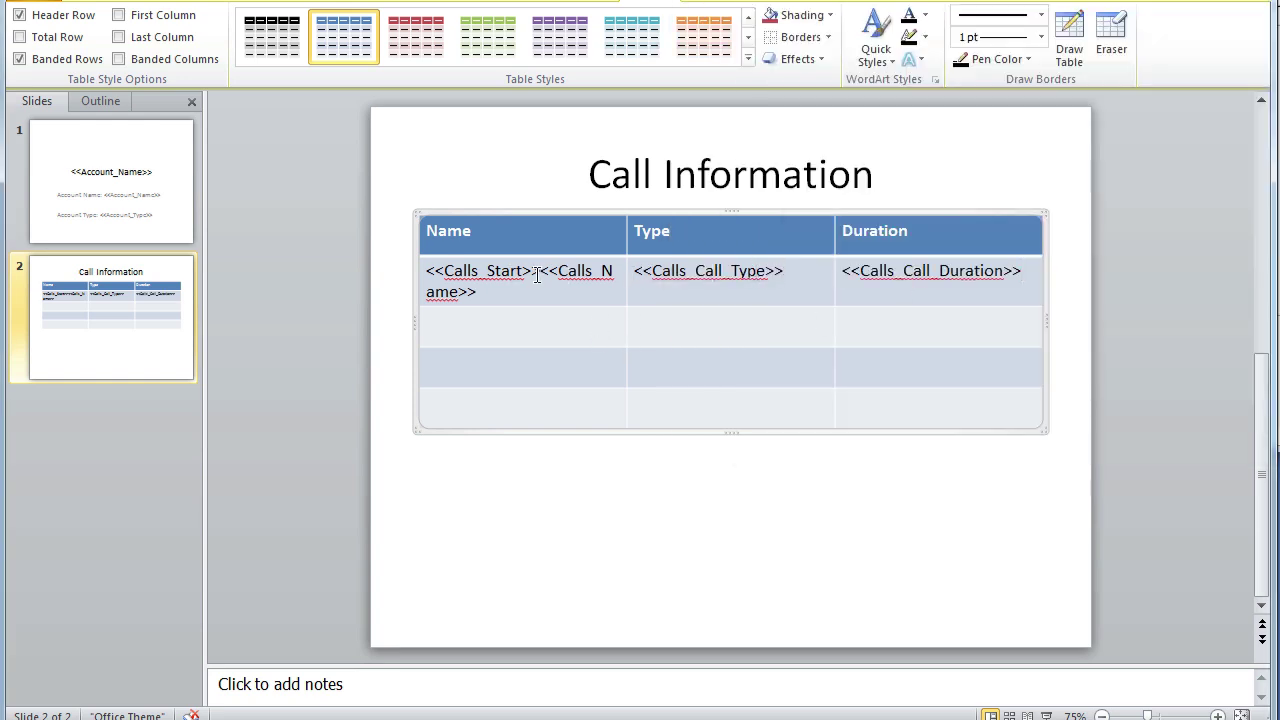
drag(543, 272, 427, 272)
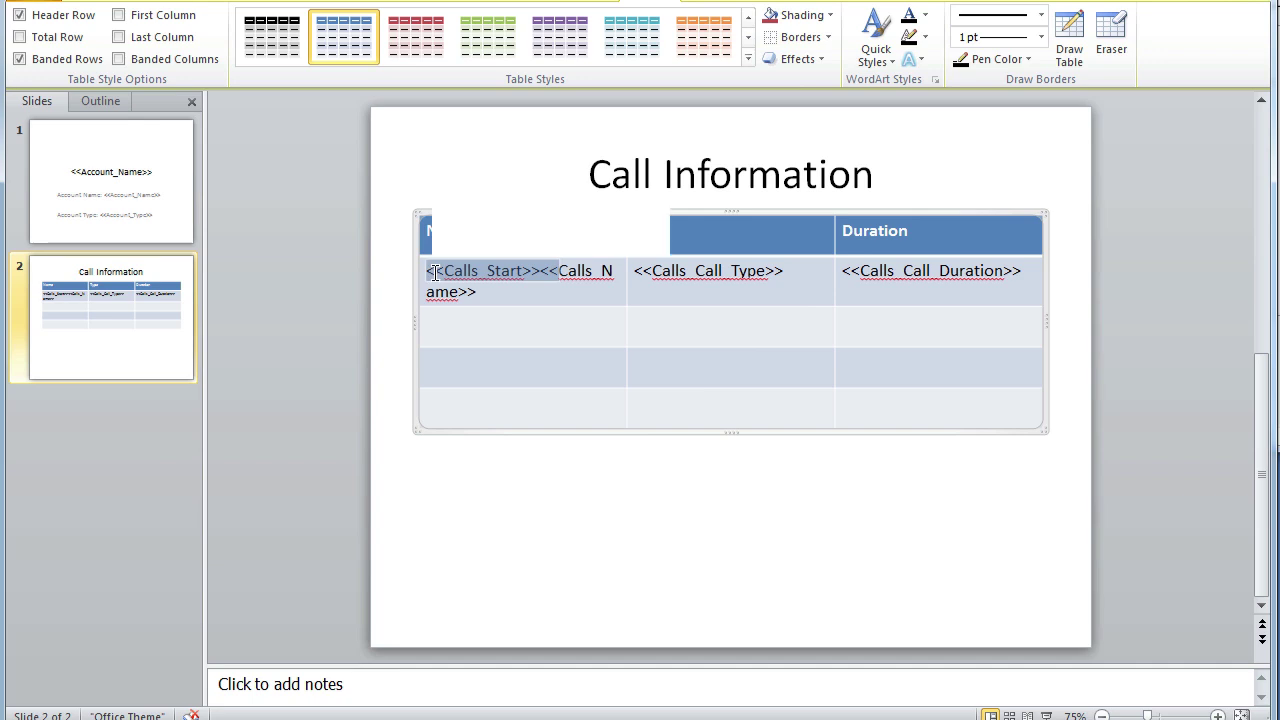
click(489, 292)
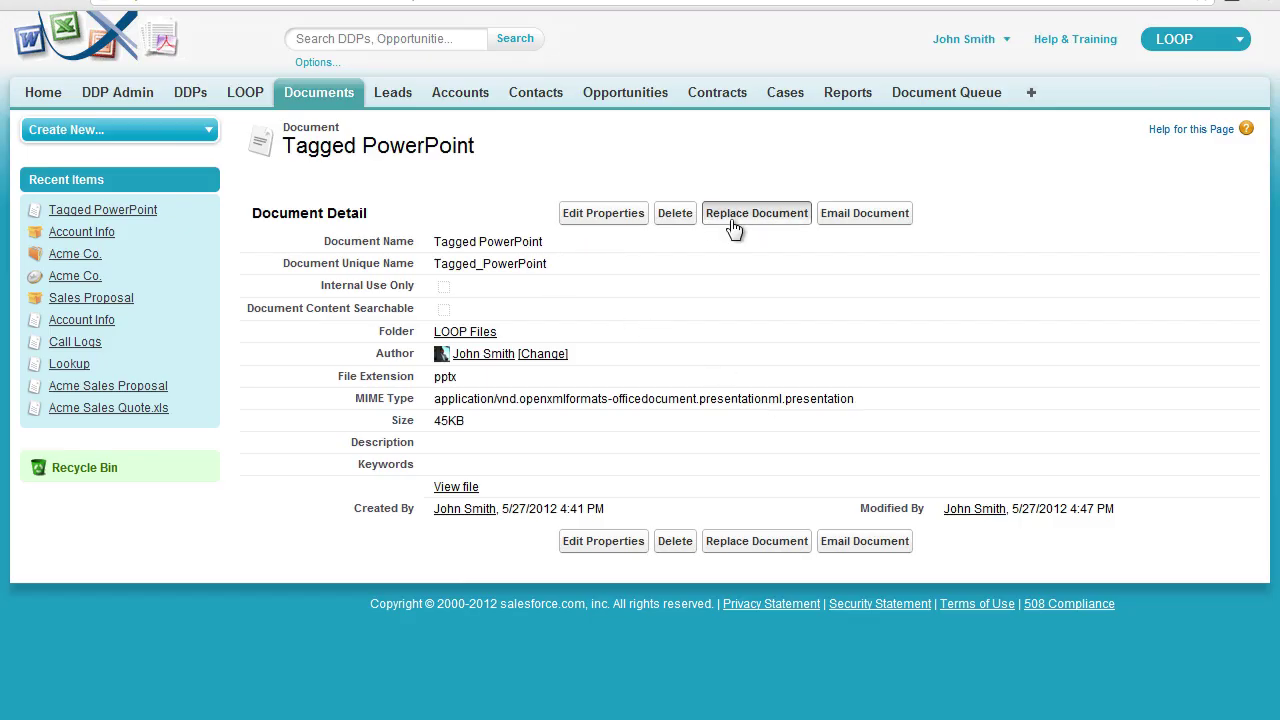
Replace the Tagged PowerPoint document in Salesforce with the edited Tagged PowerPoint file from the Downloads folder.
click(729, 219)
click(510, 287)
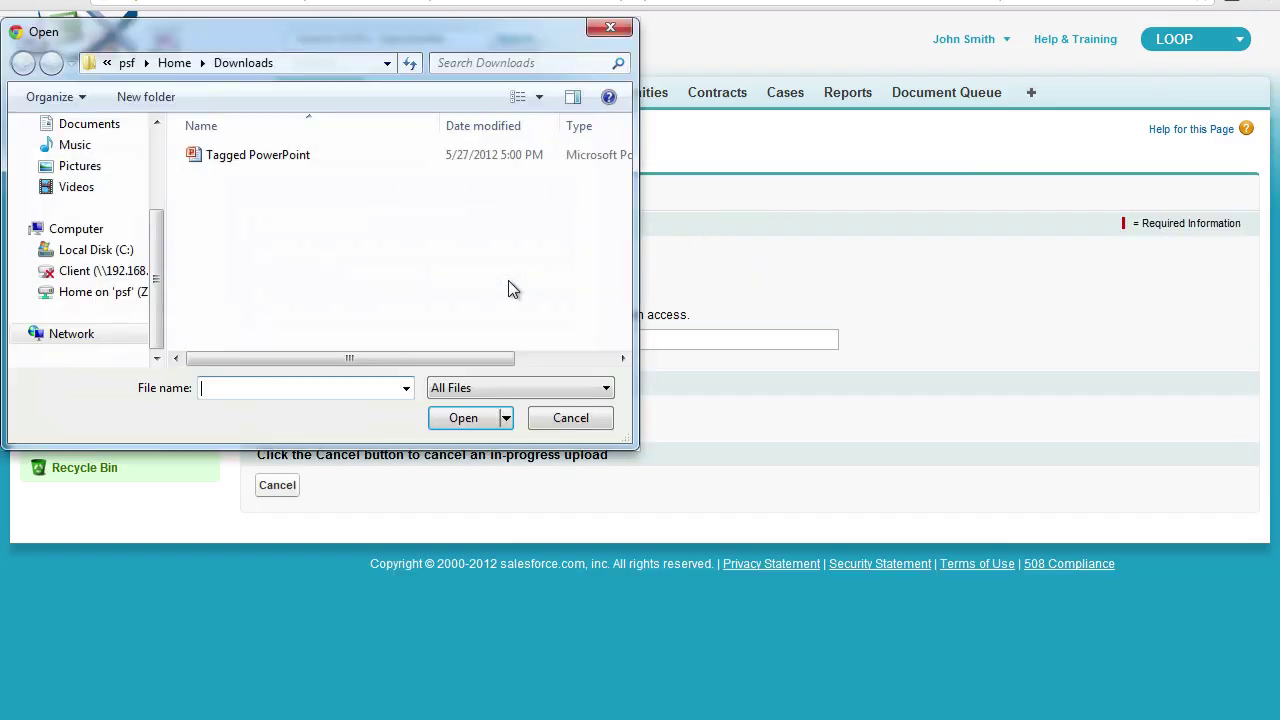
double_click(286, 155)
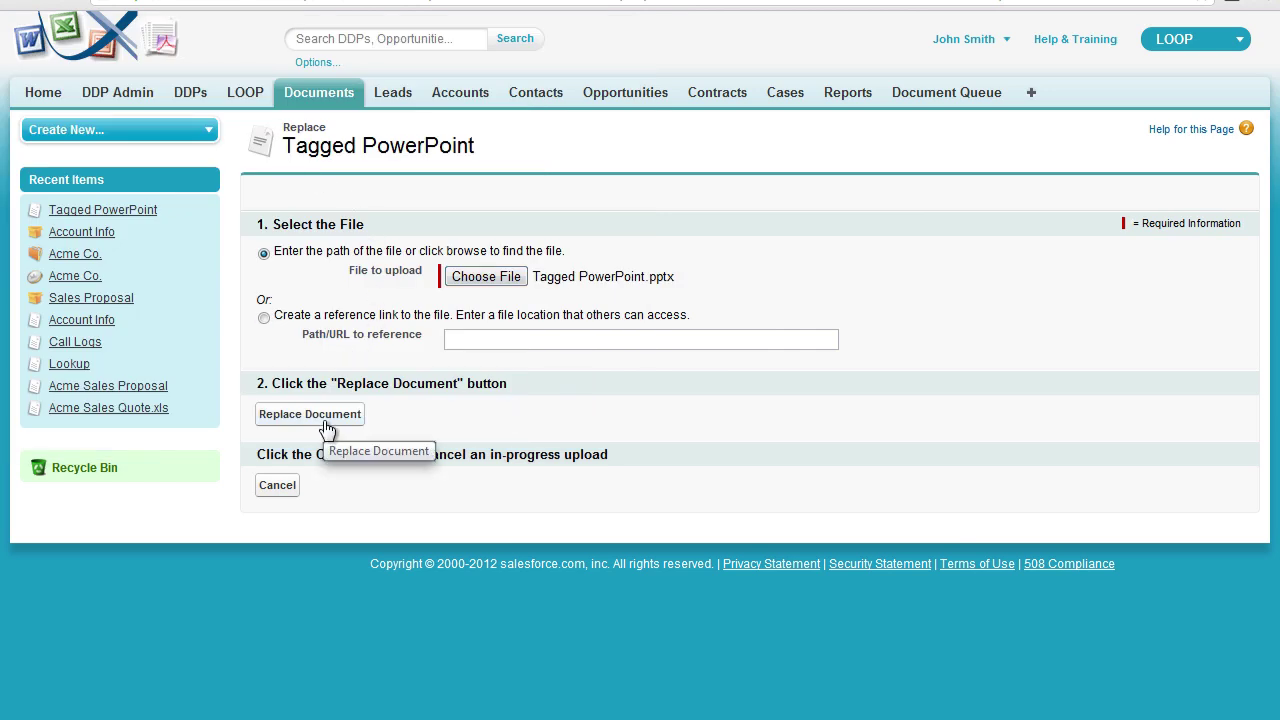
click(310, 414)
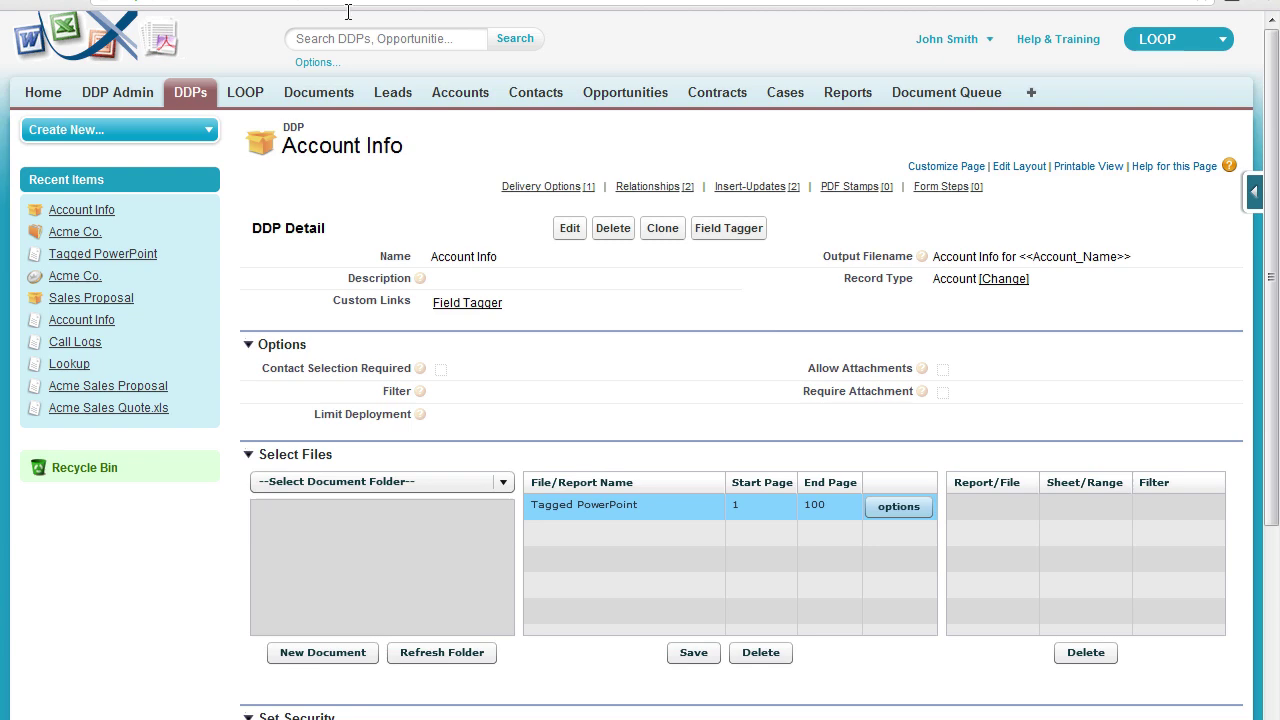
From the Acme Co. account, run the Account Info DDP for a chosen contact with Download PowerPoint delivery.
click(80, 232)
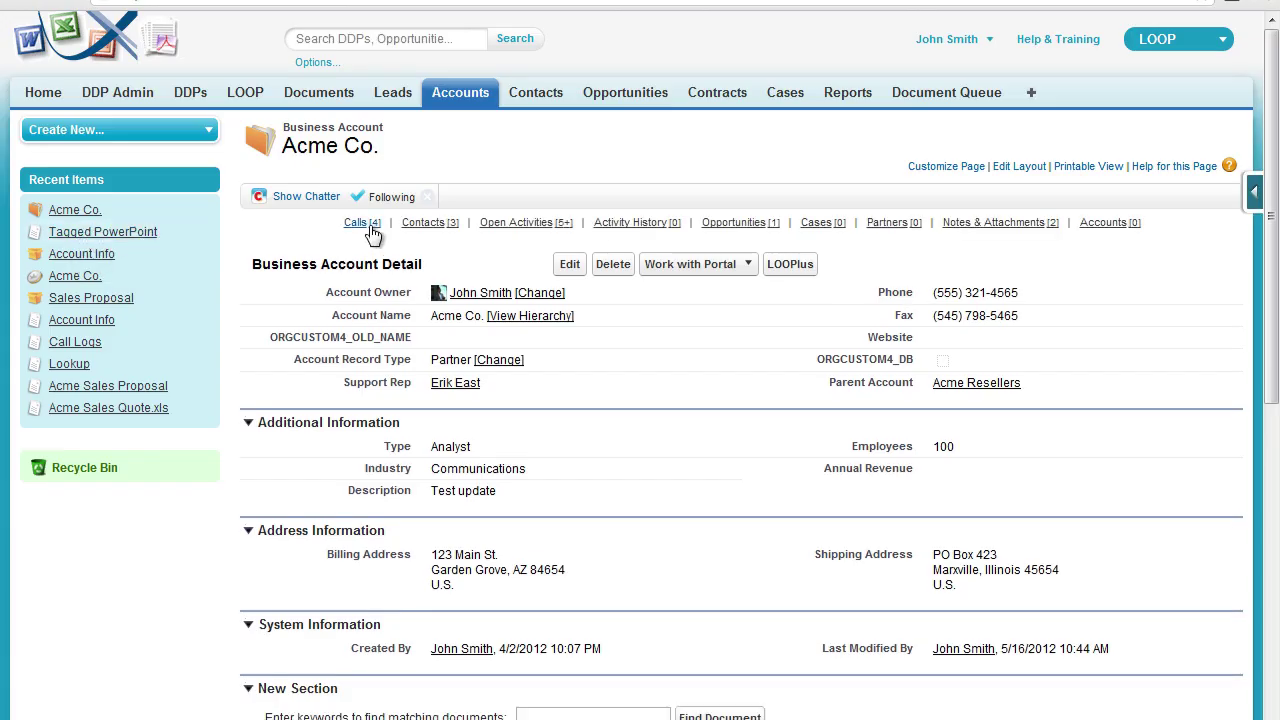
mouse_move(372, 233)
click(787, 279)
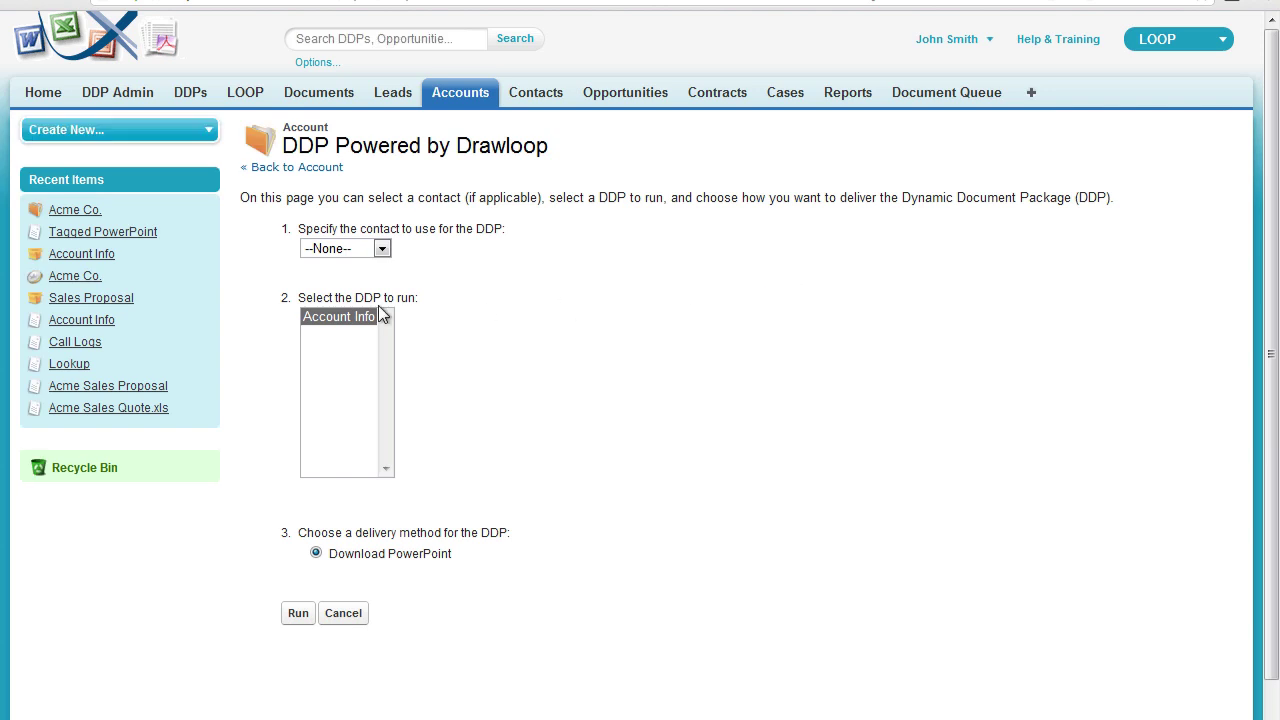
click(314, 251)
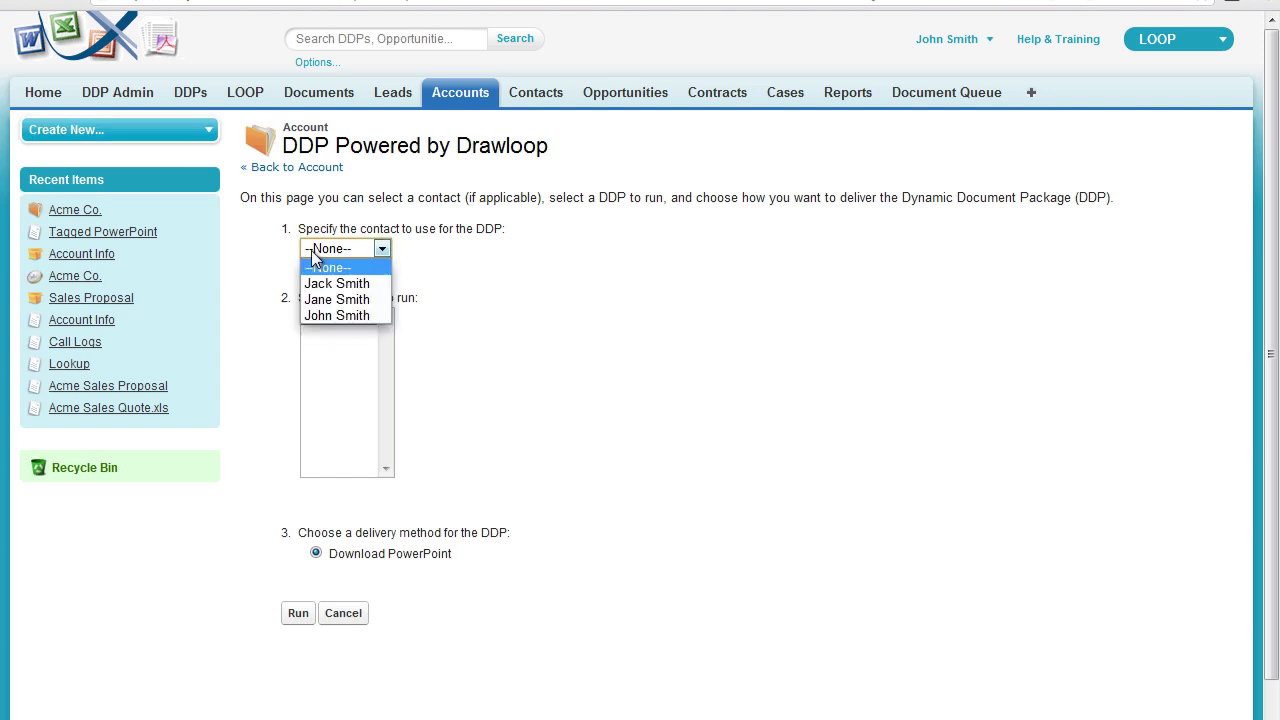
click(318, 284)
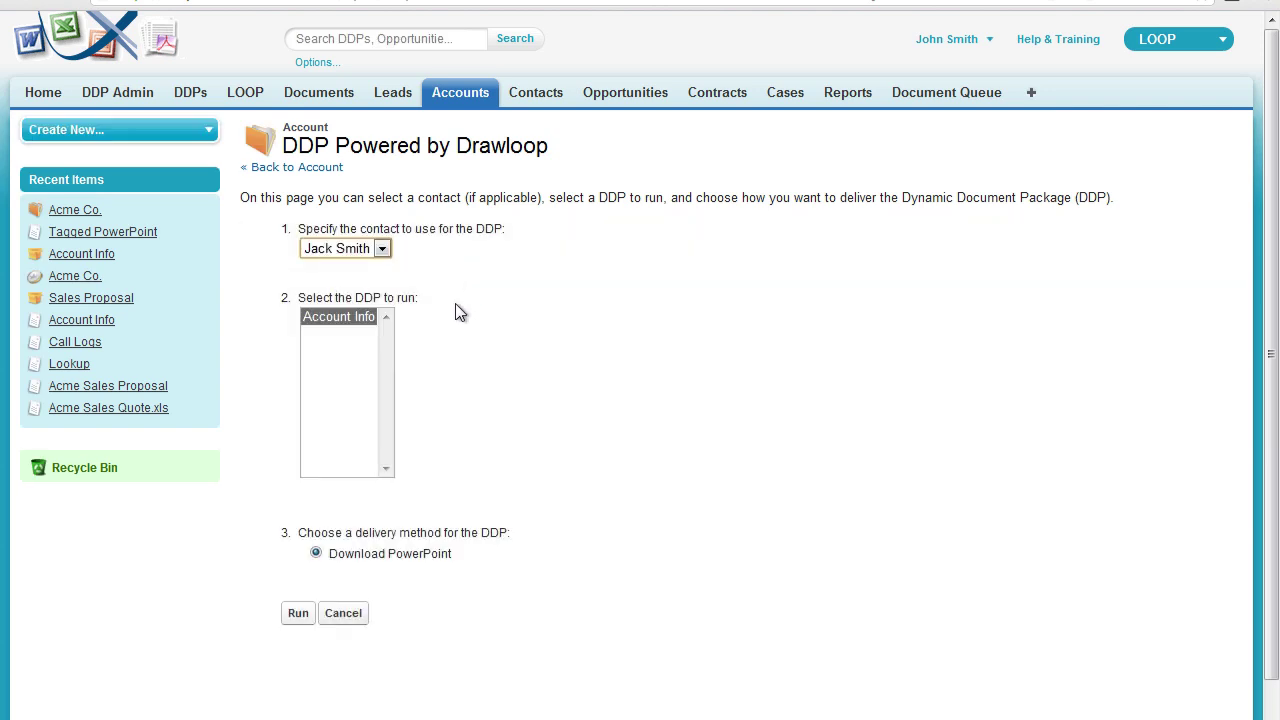
click(298, 614)
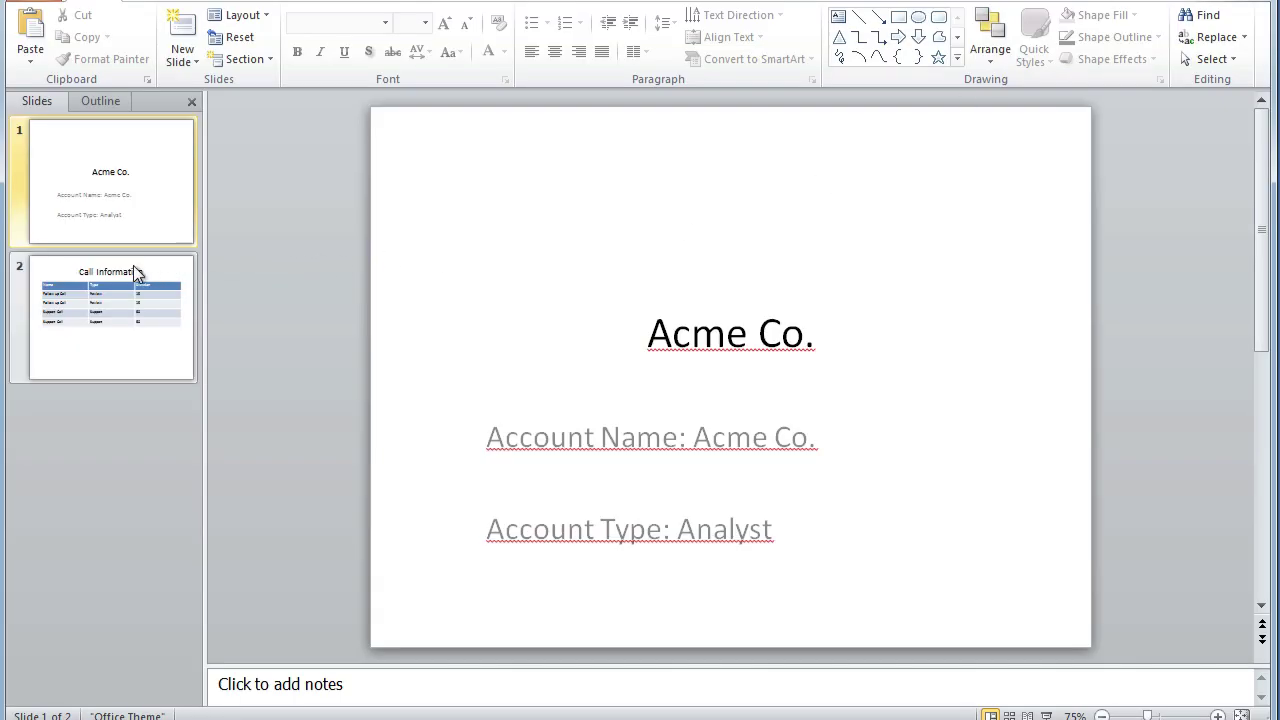
Examine the replicated call rows in the Call Information table of the generated presentation.
click(133, 268)
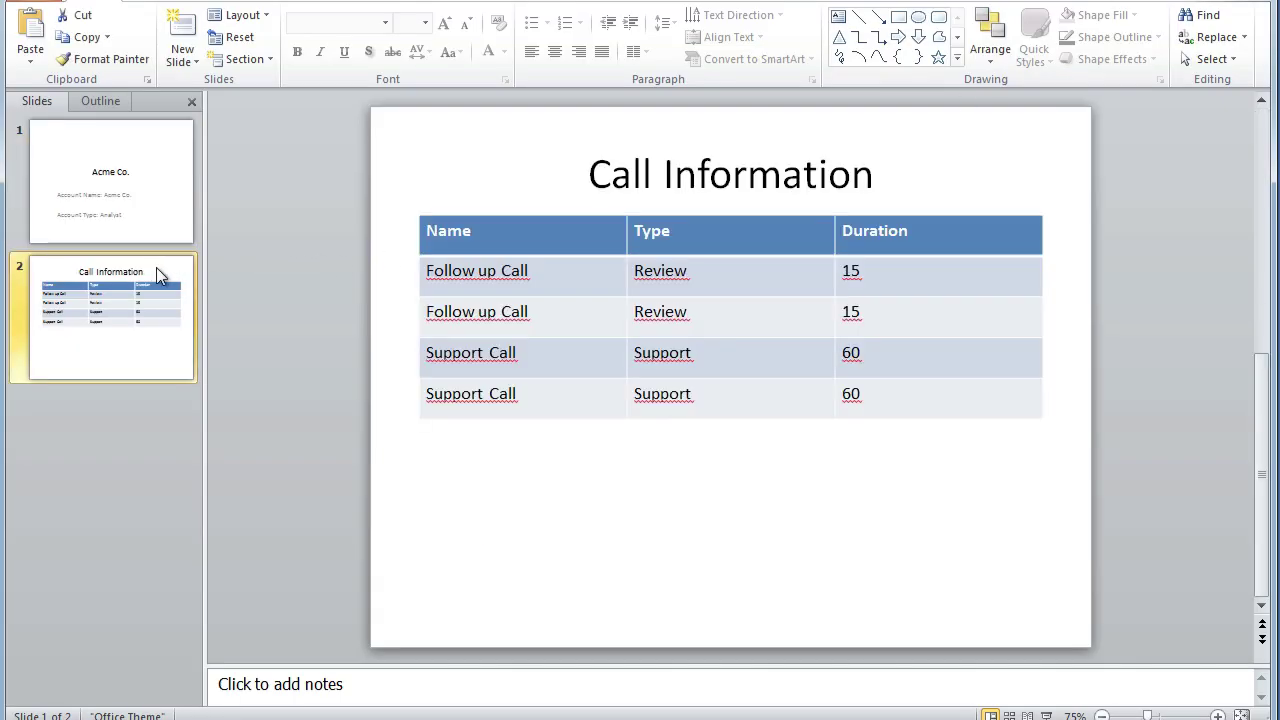
drag(437, 272, 905, 398)
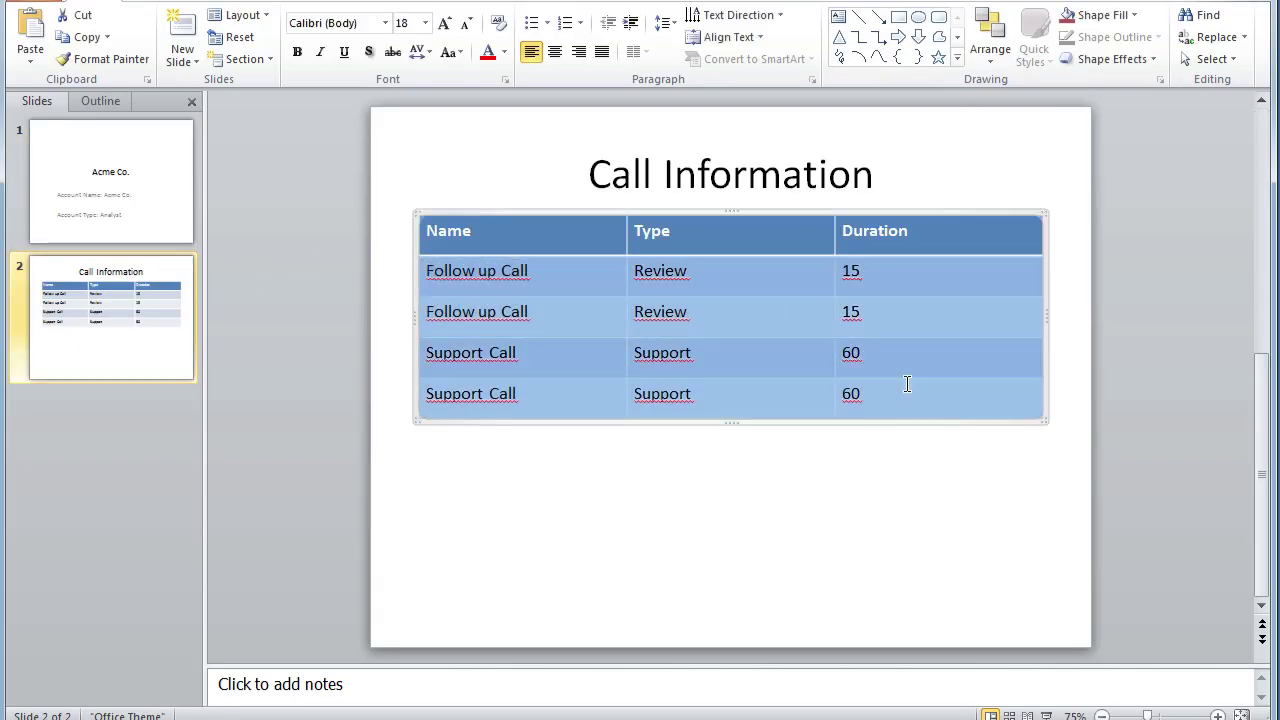
click(908, 278)
click(758, 282)
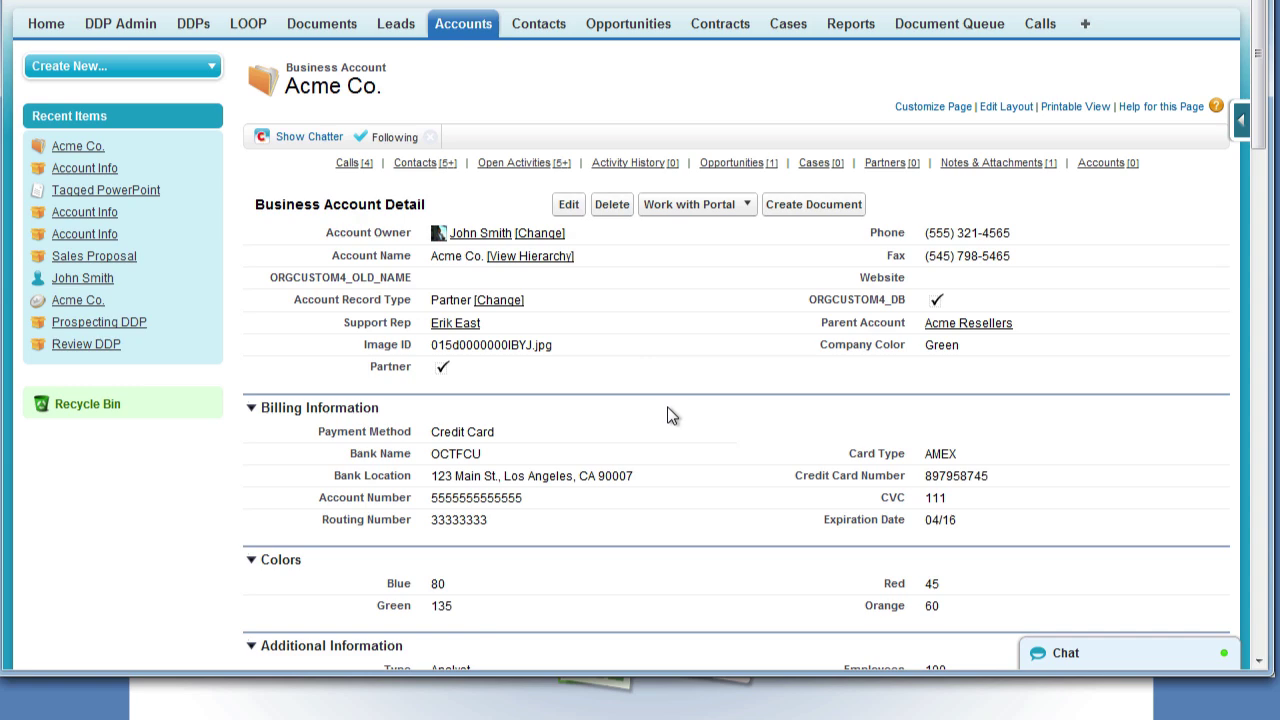
Review the Calls related list on the Acme Co. account and open the Account Info DDP described as PowerPoint.
scroll(670, 415, down, 9)
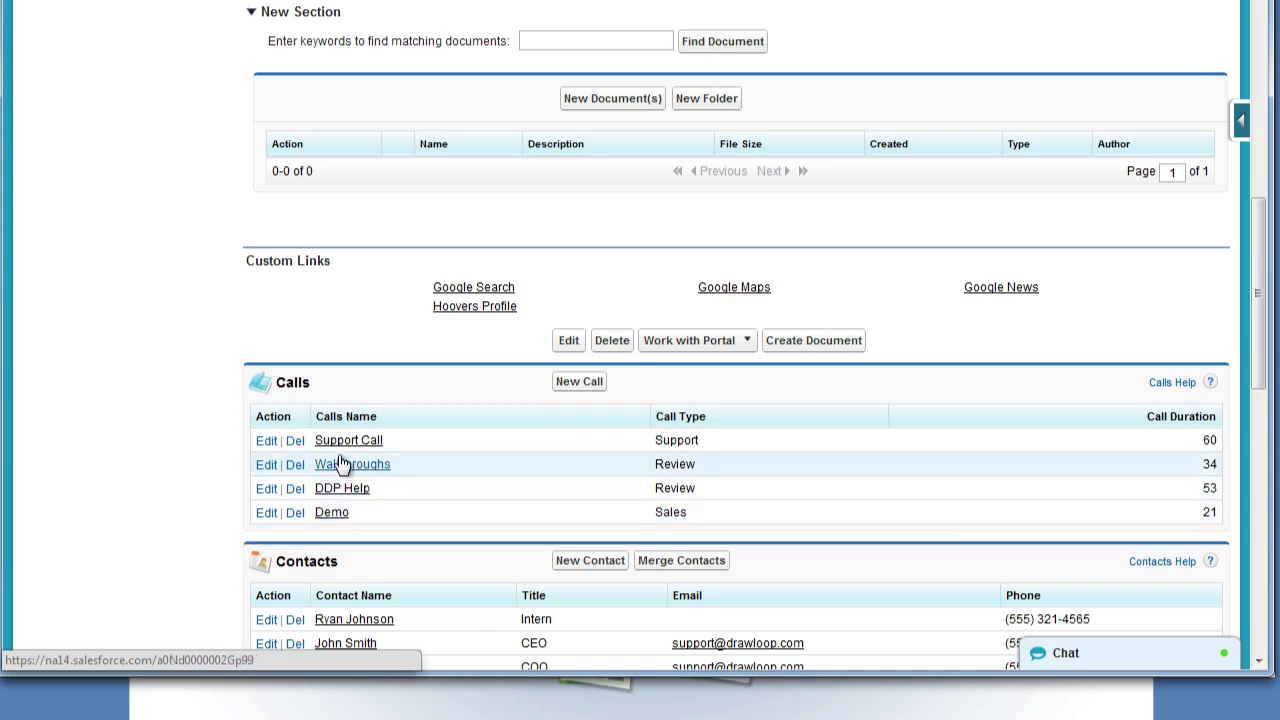
scroll(340, 450, up, 9)
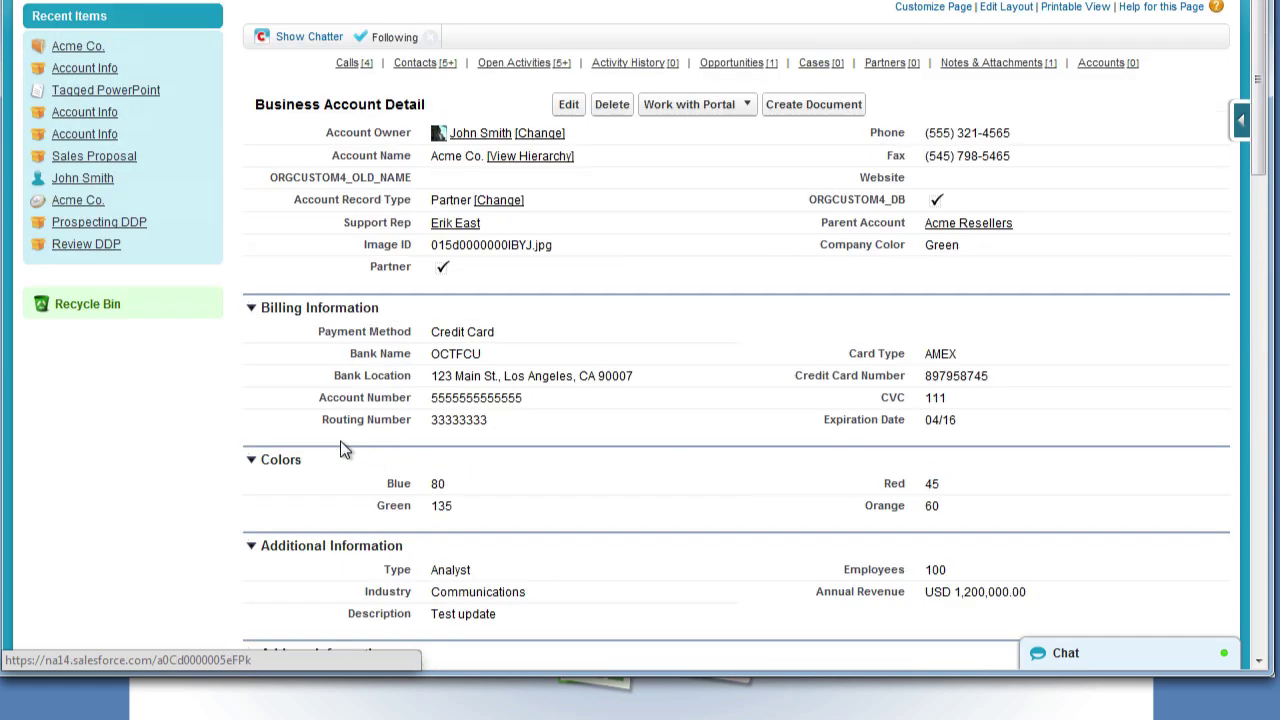
click(197, 25)
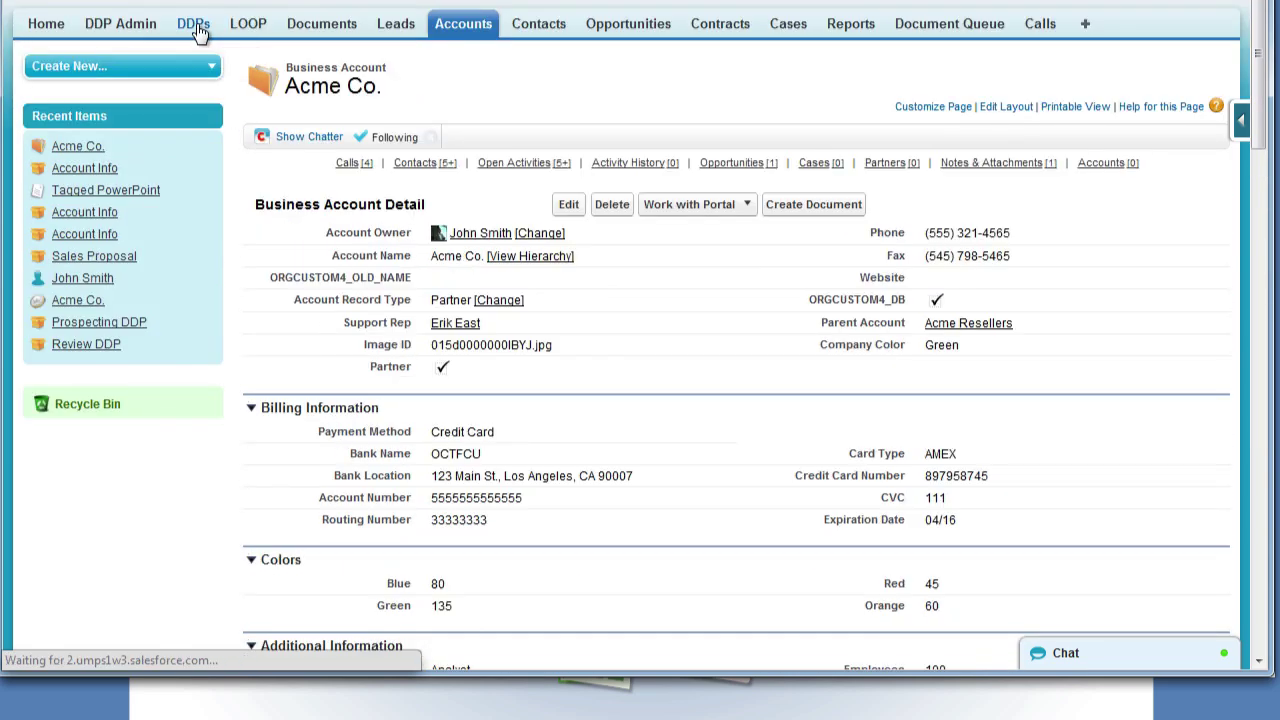
click(291, 238)
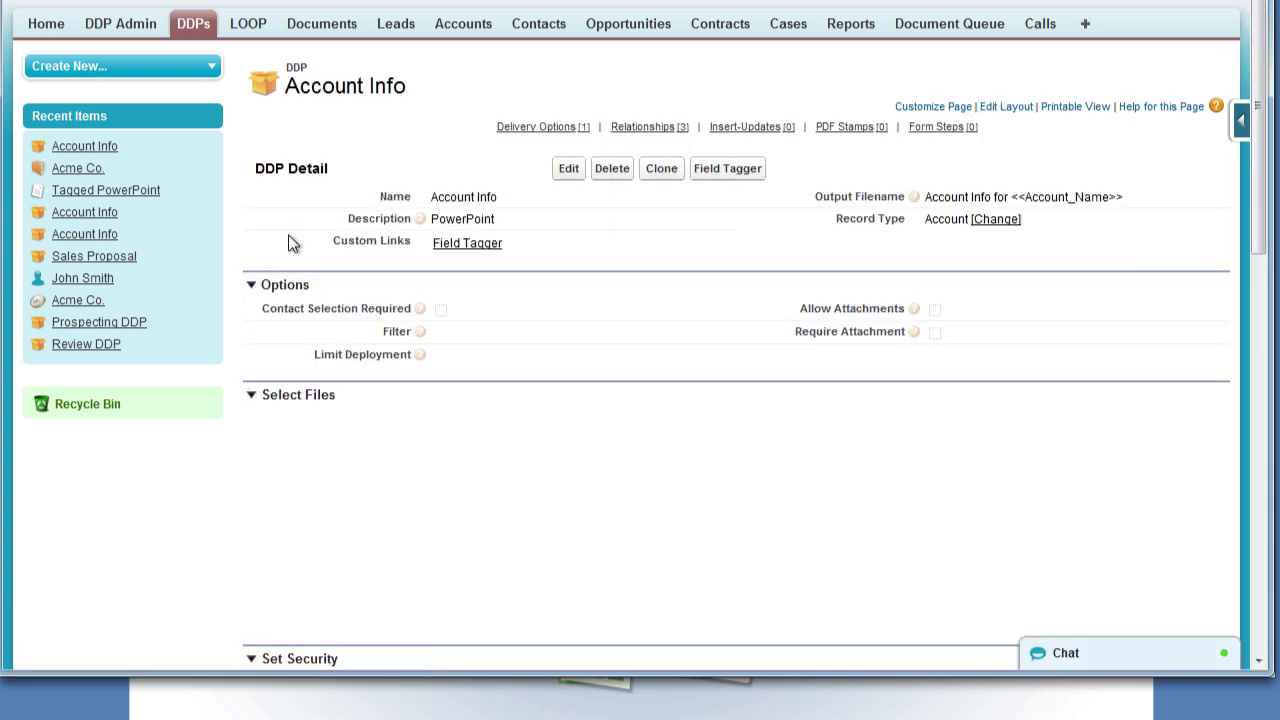
mouse_move(621, 133)
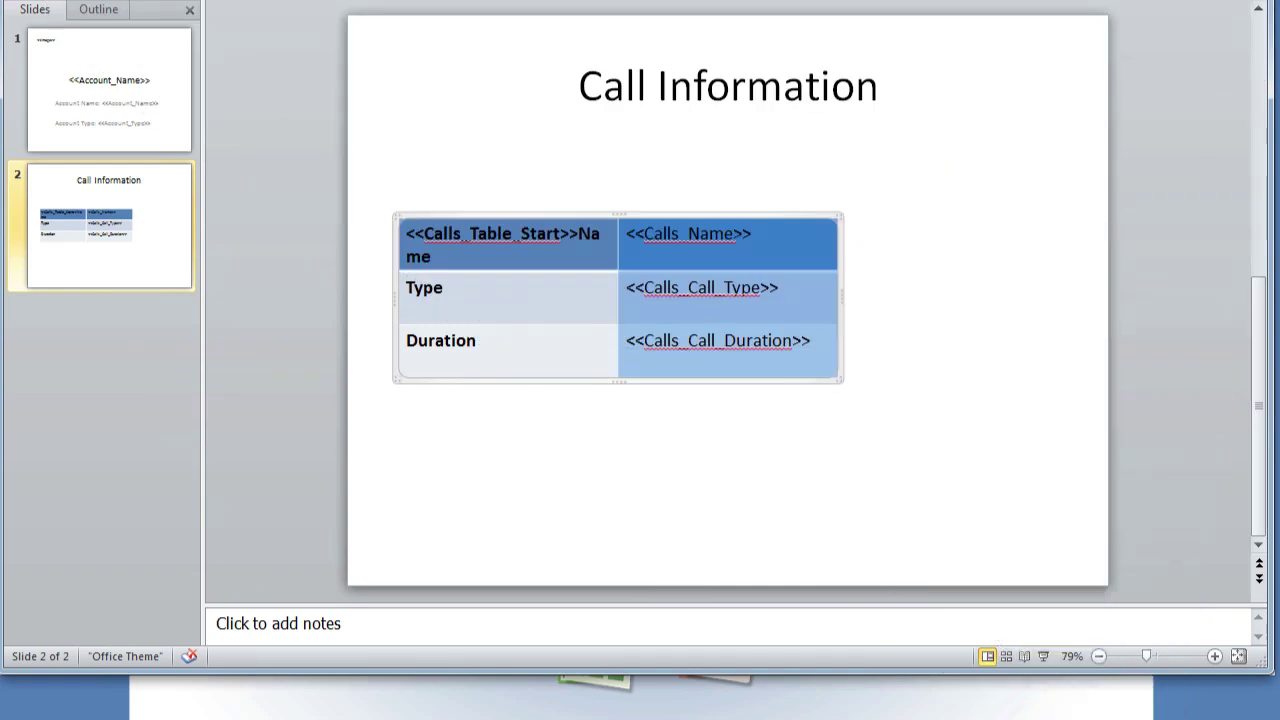
Check the <<Calls_Table_Start>> tag and field tags in the Call Information slide's table, and save the presentation.
drag(407, 234, 663, 240)
click(661, 153)
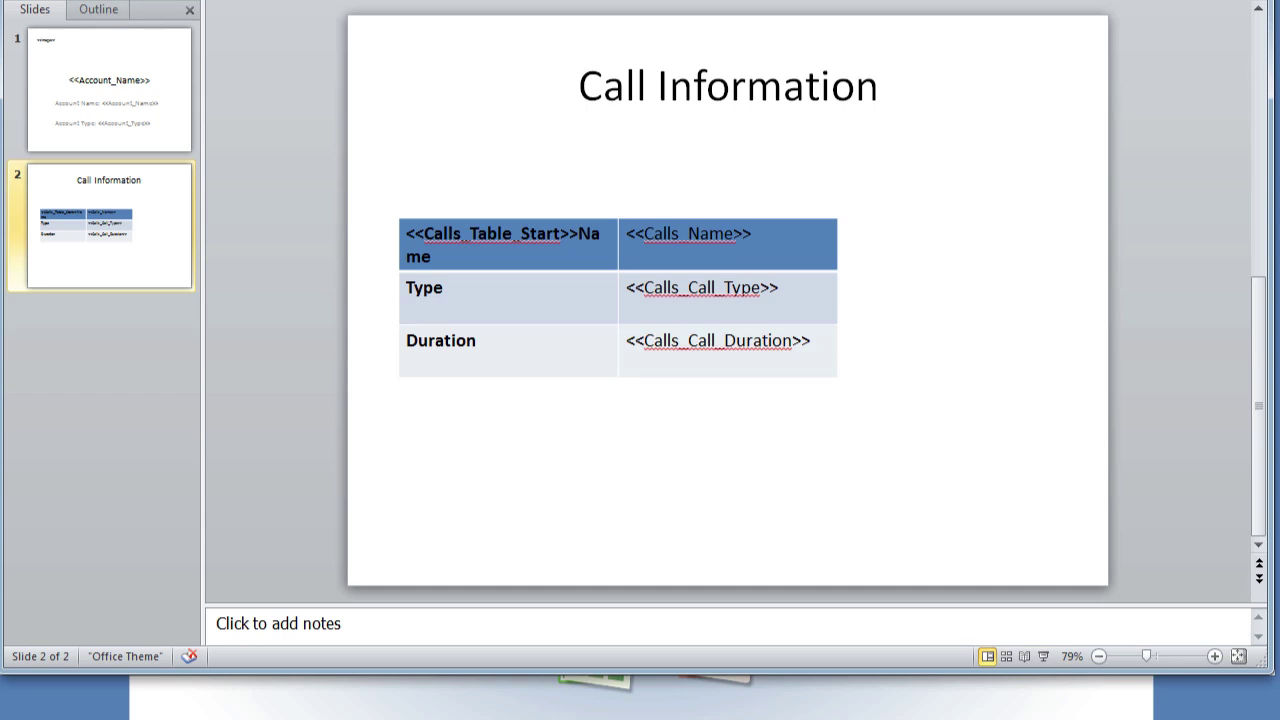
key(ctrl+s)
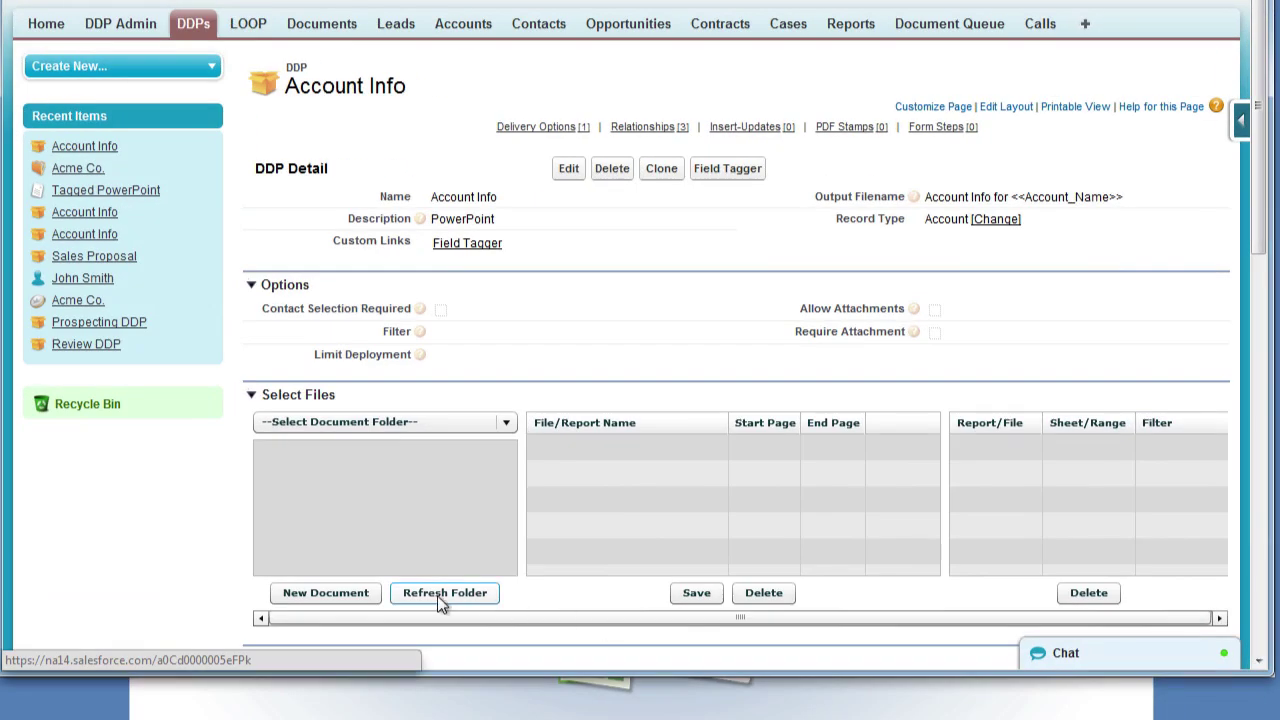
Start a new document upload for the DDP in the LOOP Files folder, with Table Replication PPT from Downloads as the file.
click(335, 593)
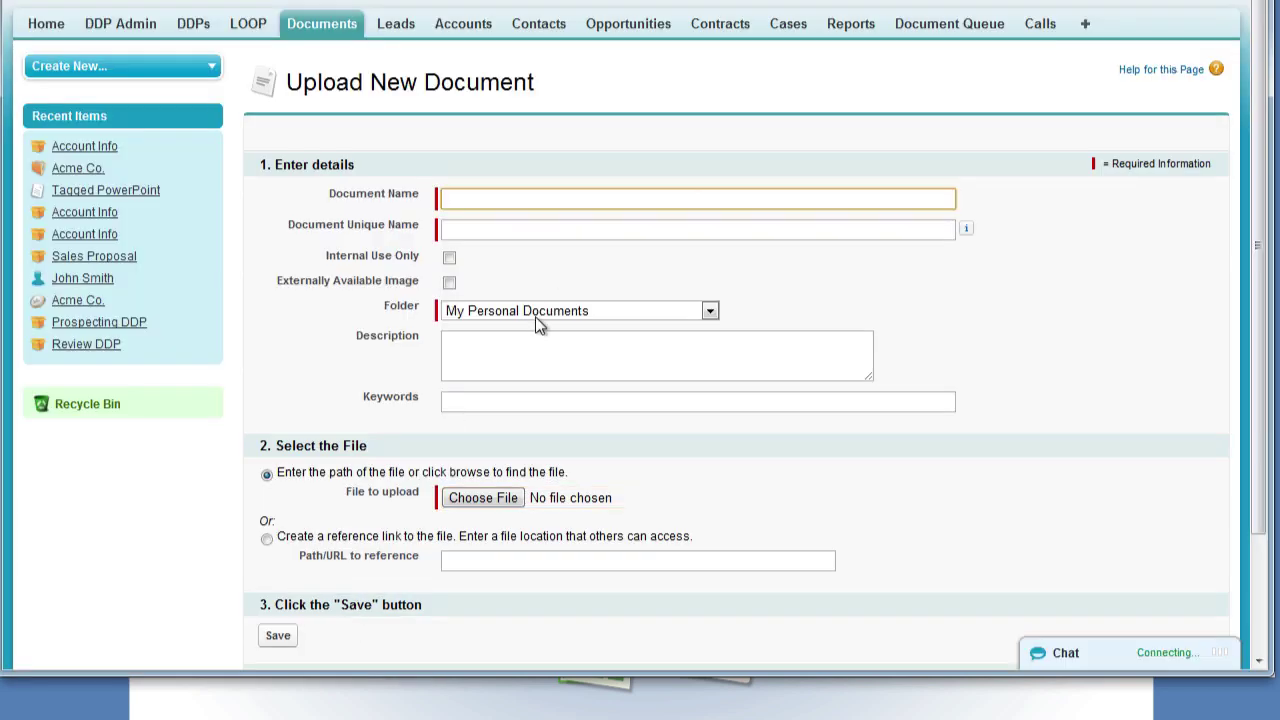
click(536, 312)
click(535, 379)
click(496, 499)
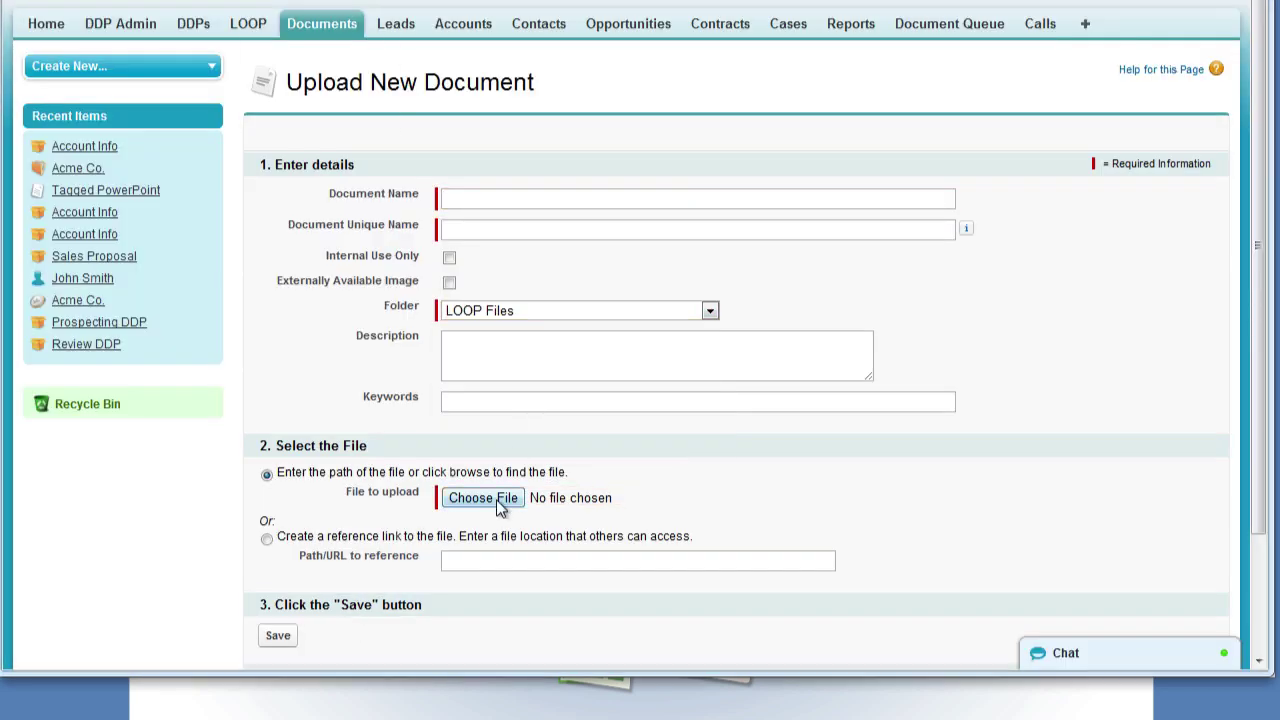
mouse_move(623, 55)
mouse_down()
mouse_move(626, 150)
mouse_move(638, 55)
mouse_up()
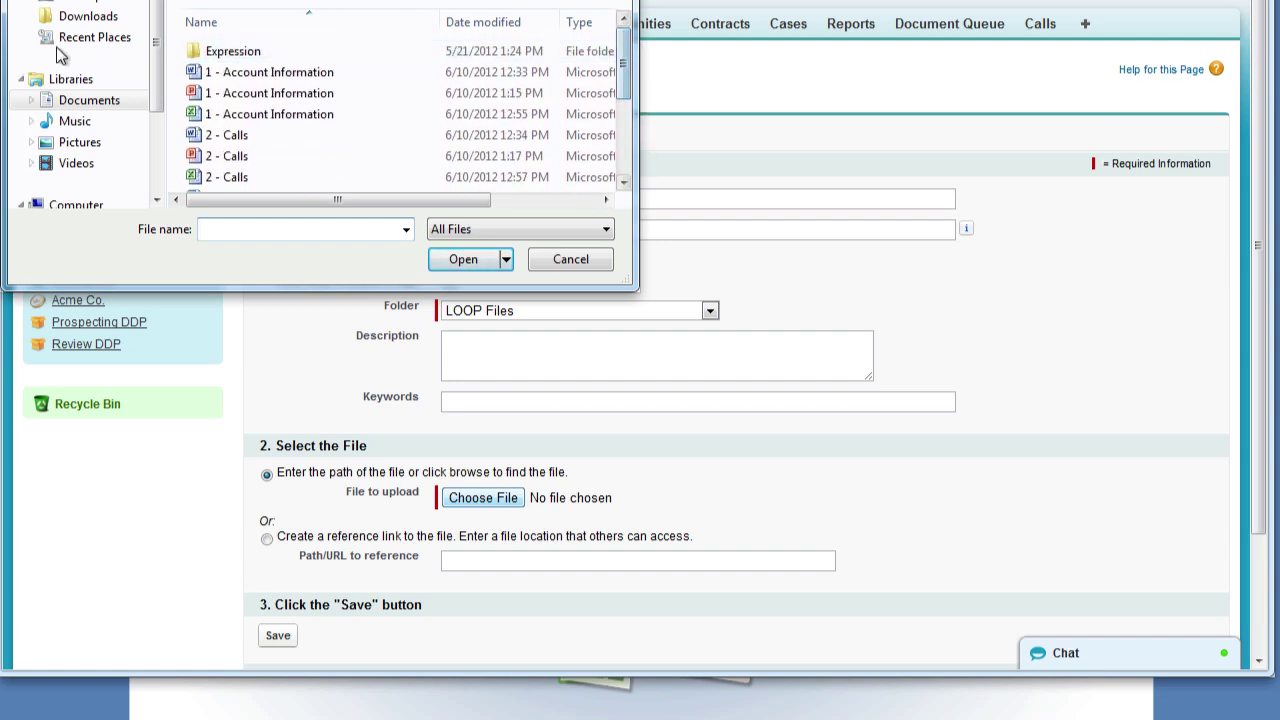
click(85, 16)
double_click(392, 4)
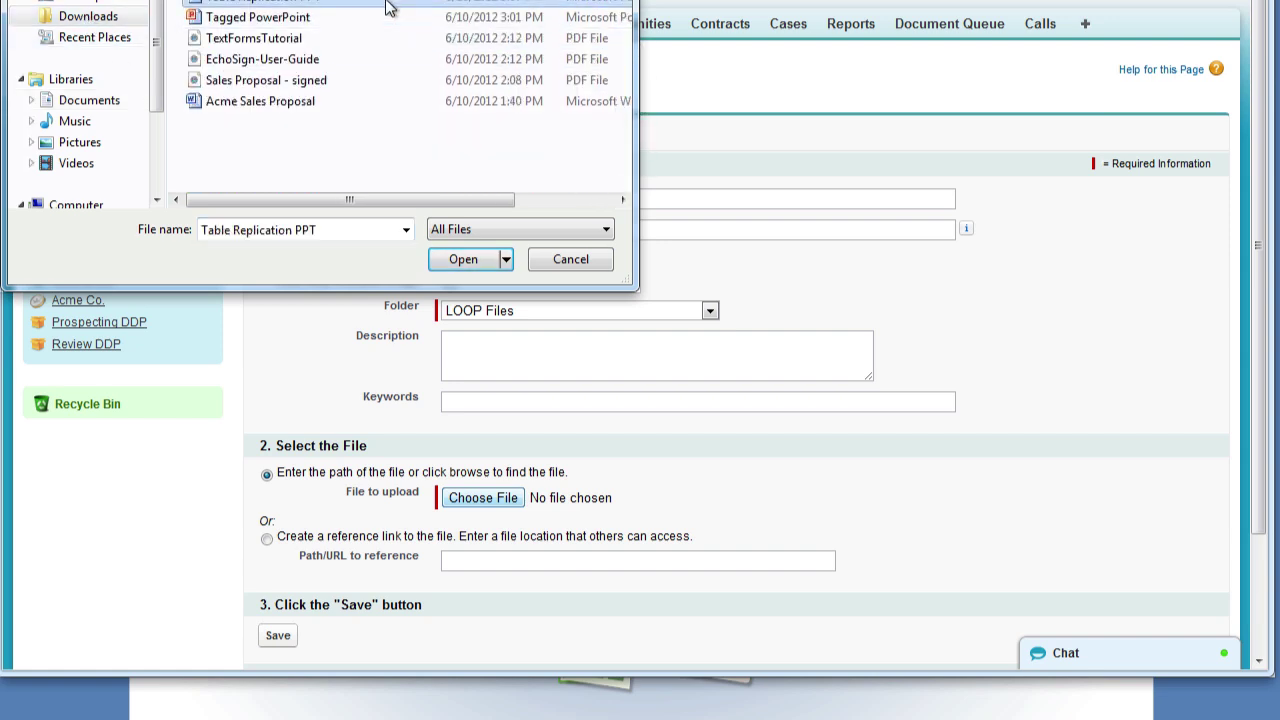
Name the new document "TAble REplication" and save the upload.
click(483, 196)
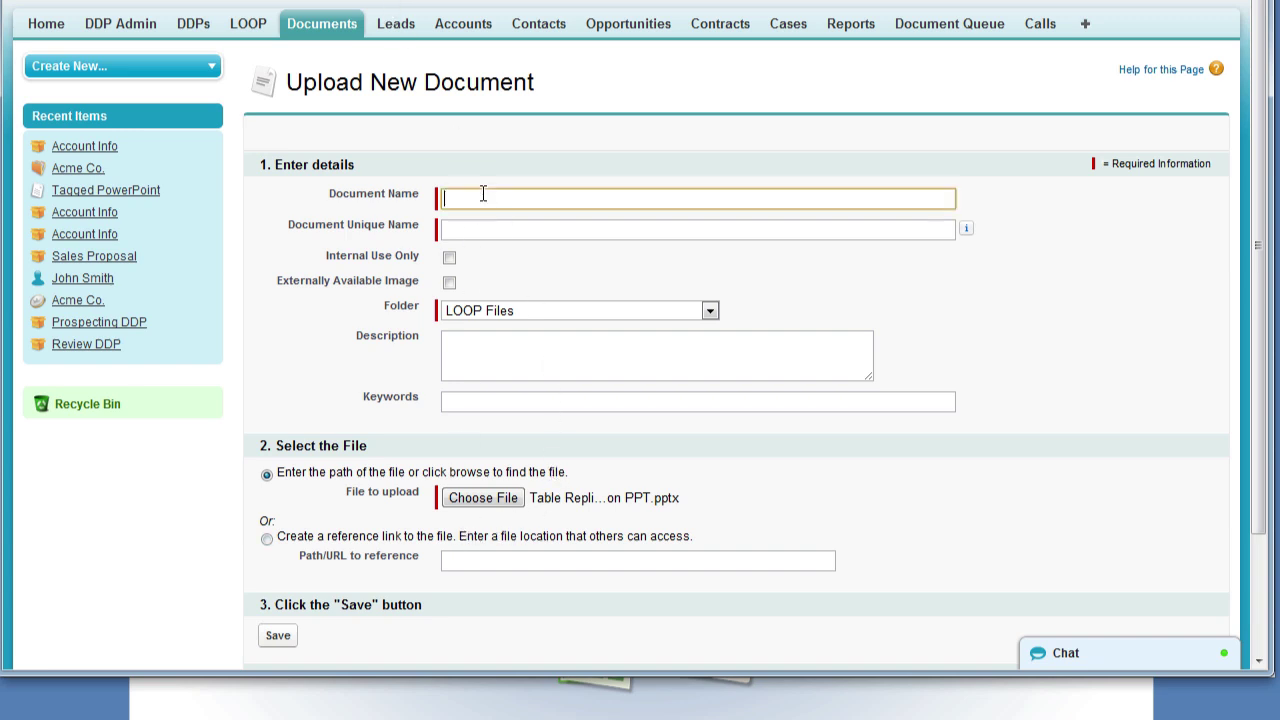
text(TAble REplication)
key(Tab)
click(272, 640)
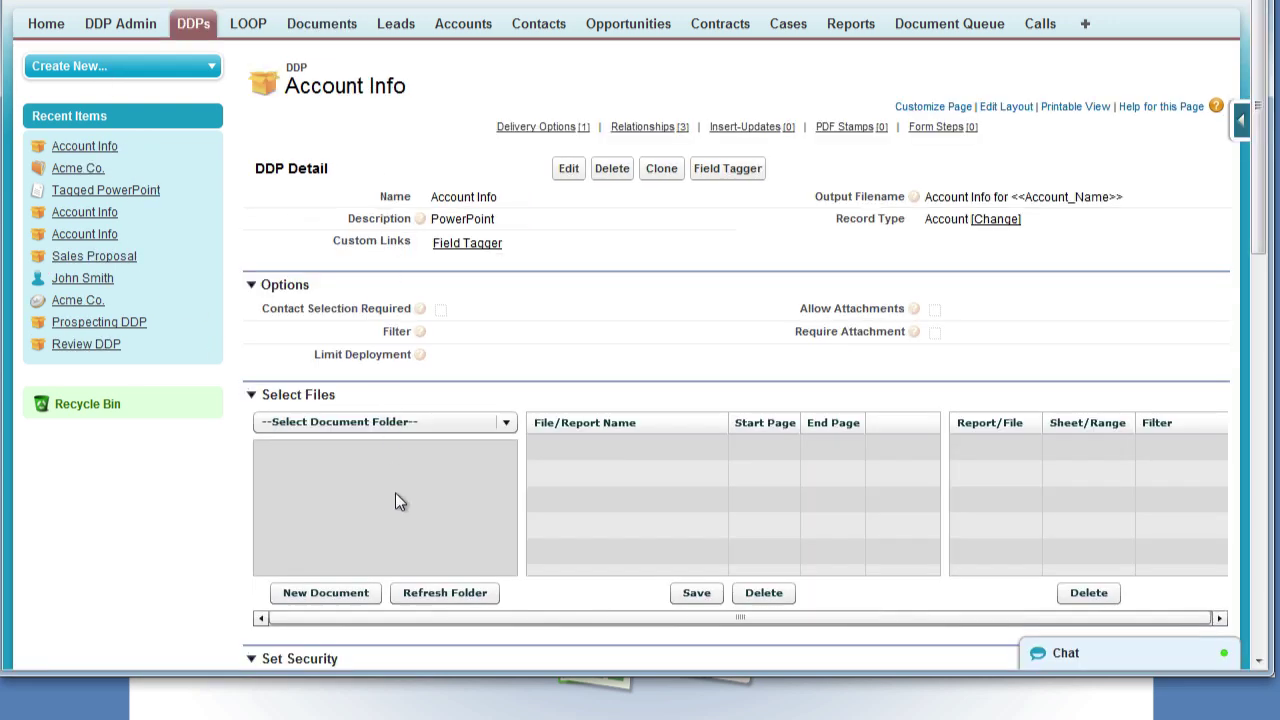
Add the TAble REplication document from LOOP Files to the Account Info DDP's file list and save it.
click(443, 424)
click(442, 522)
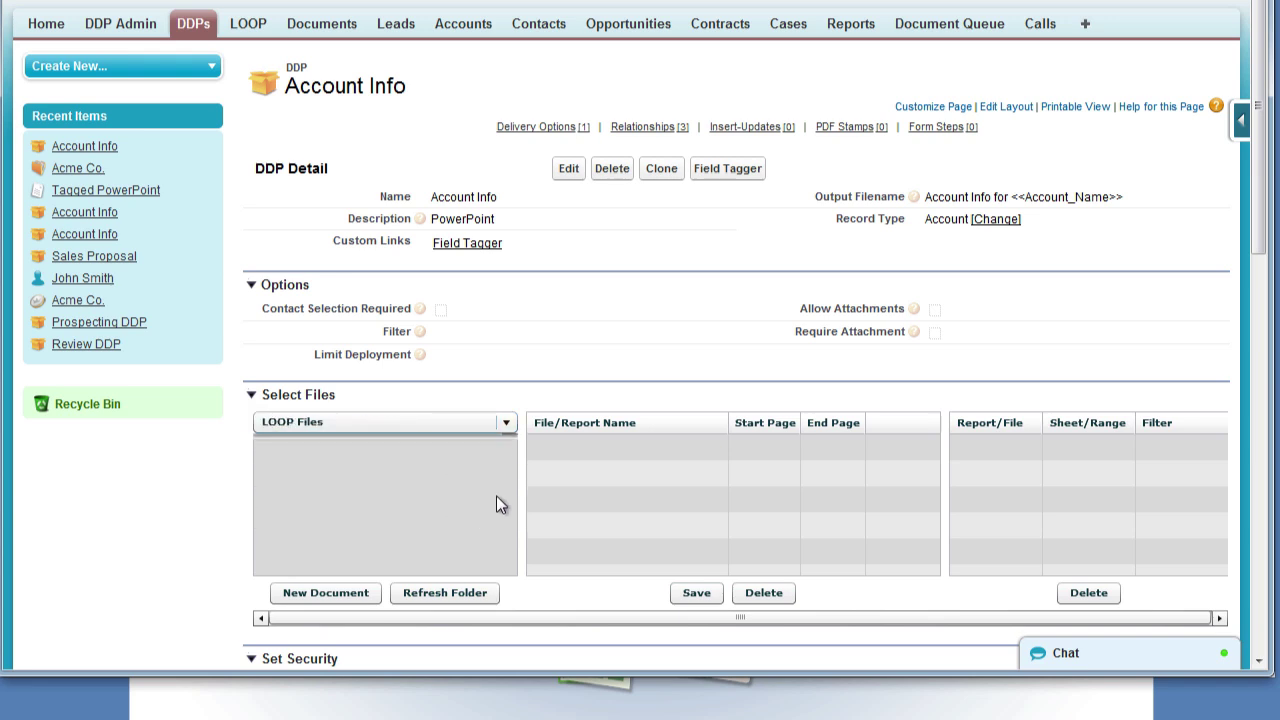
drag(514, 463, 508, 548)
drag(444, 518, 600, 512)
click(695, 593)
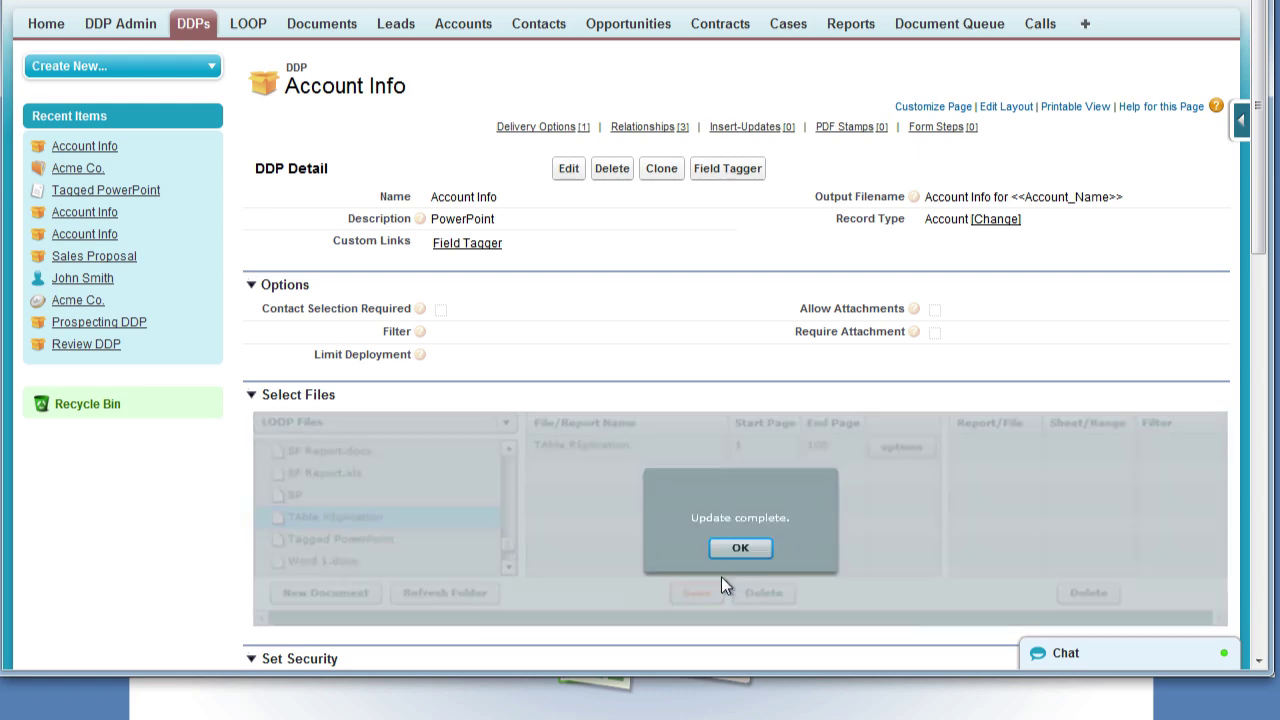
click(738, 549)
scroll(757, 548, down, 2)
scroll(755, 503, up, 2)
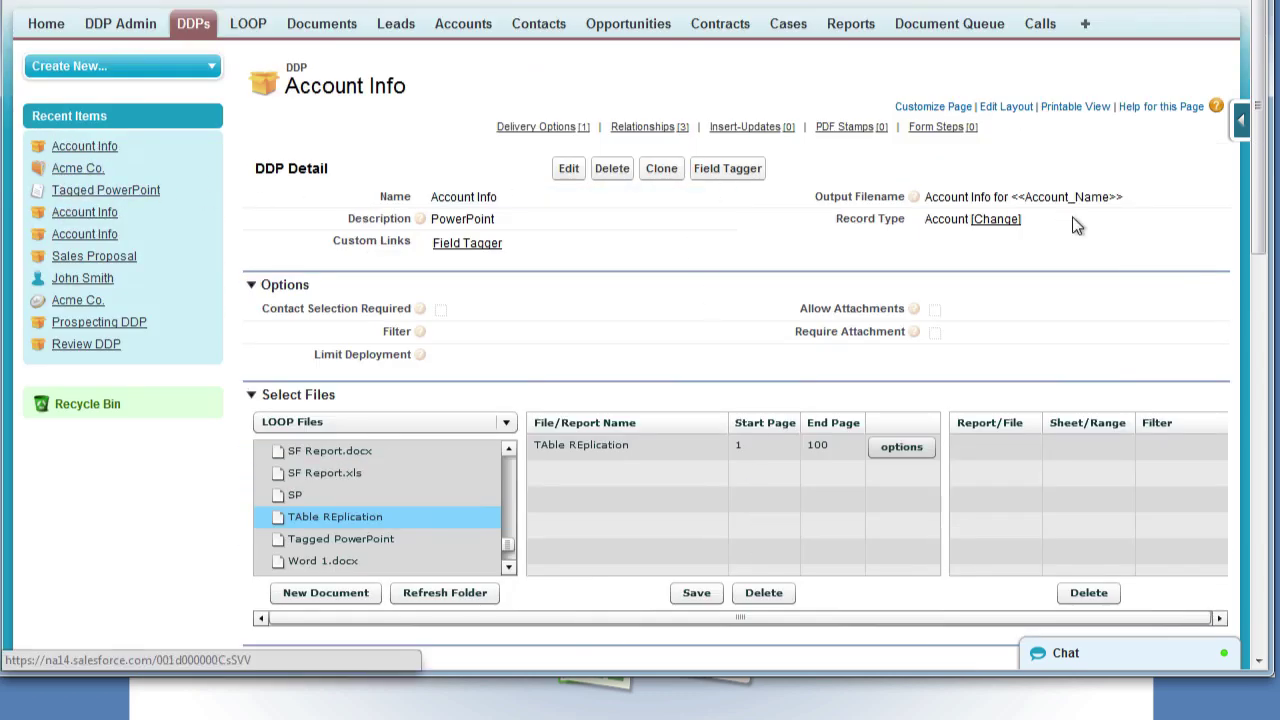
Run the first-listed Account Info DDP for the Acme Co. account with Download PowerPoint delivery, and open the generated presentation.
click(62, 168)
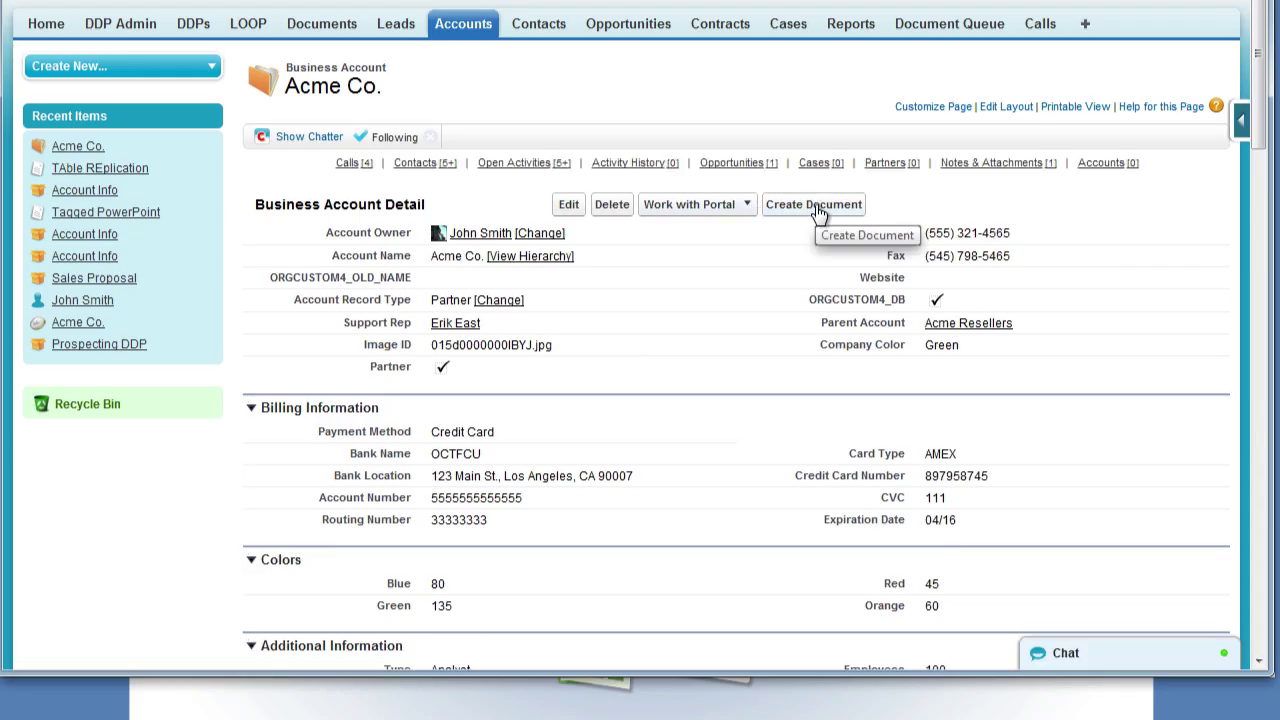
click(818, 208)
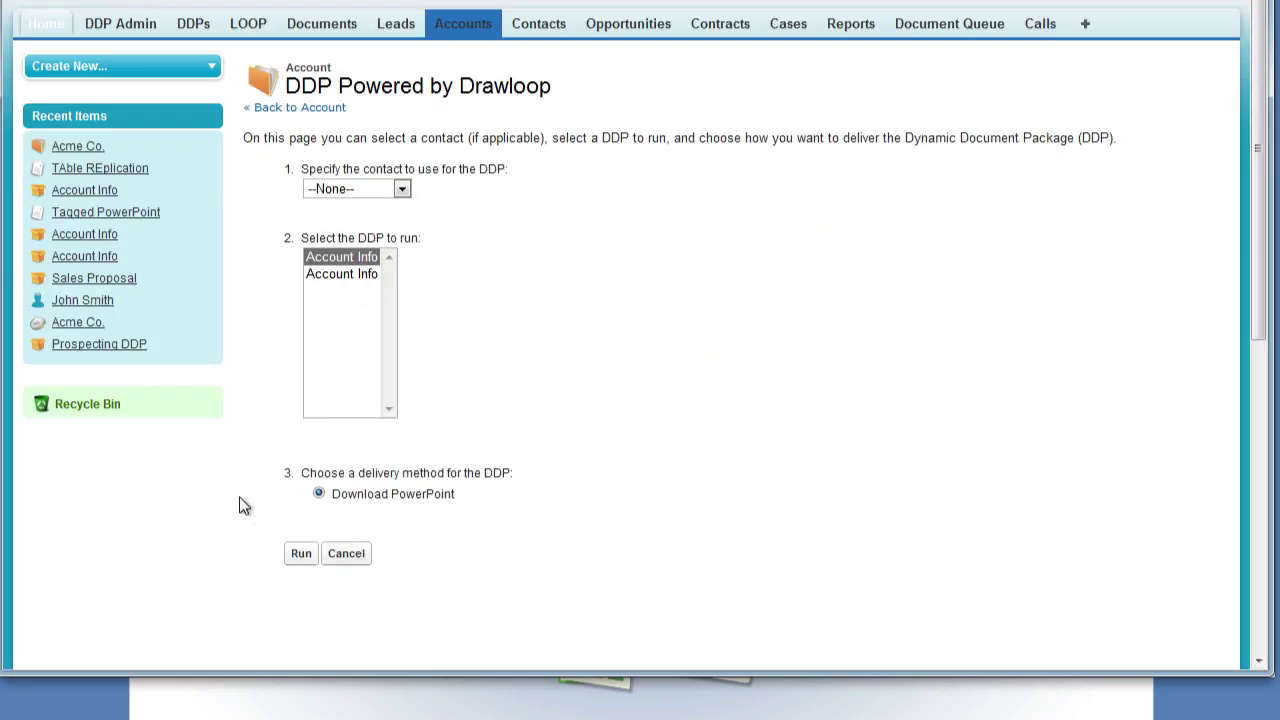
click(299, 556)
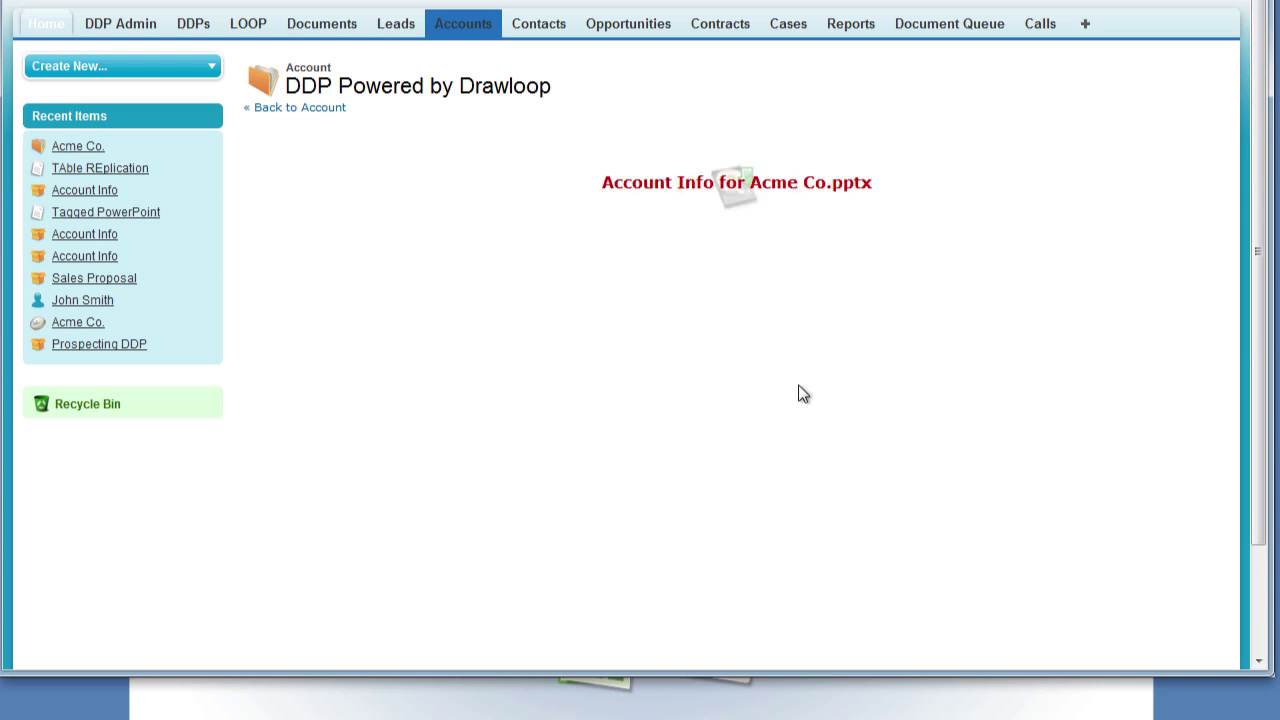
click(815, 190)
click(151, 648)
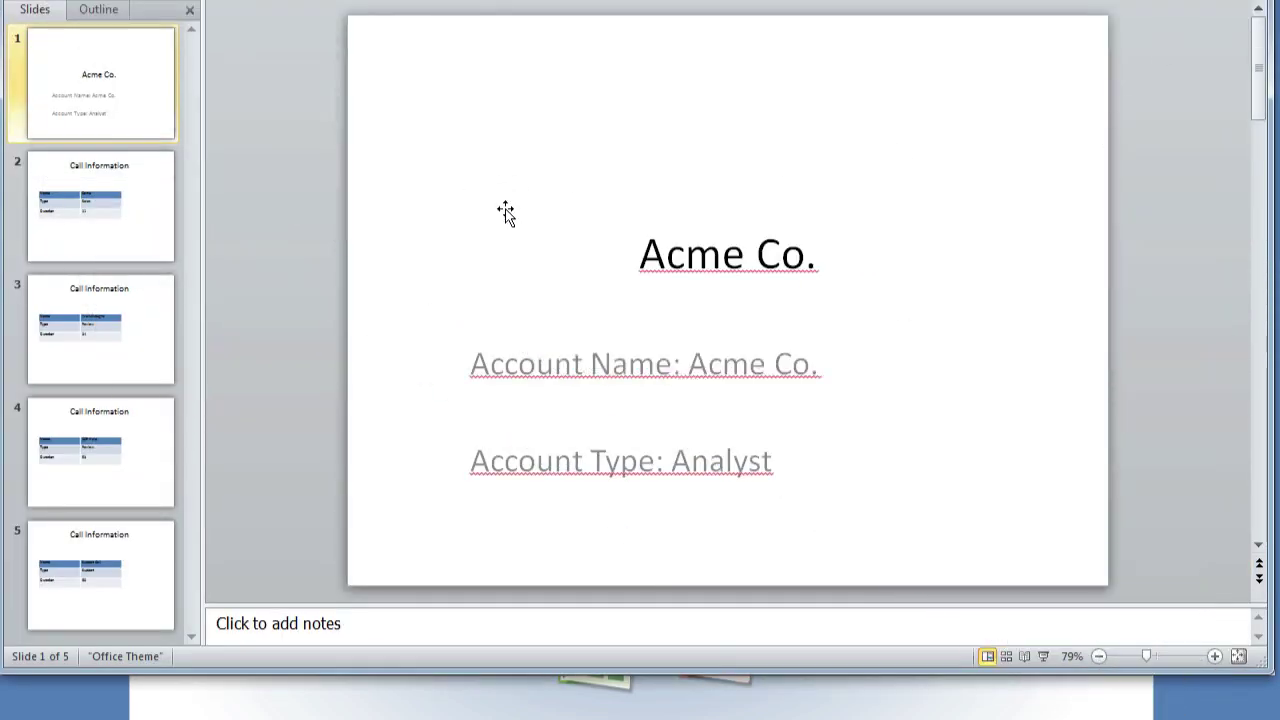
Check the replicated call table on each Call Information slide, from slide 2 to slide 5.
click(128, 245)
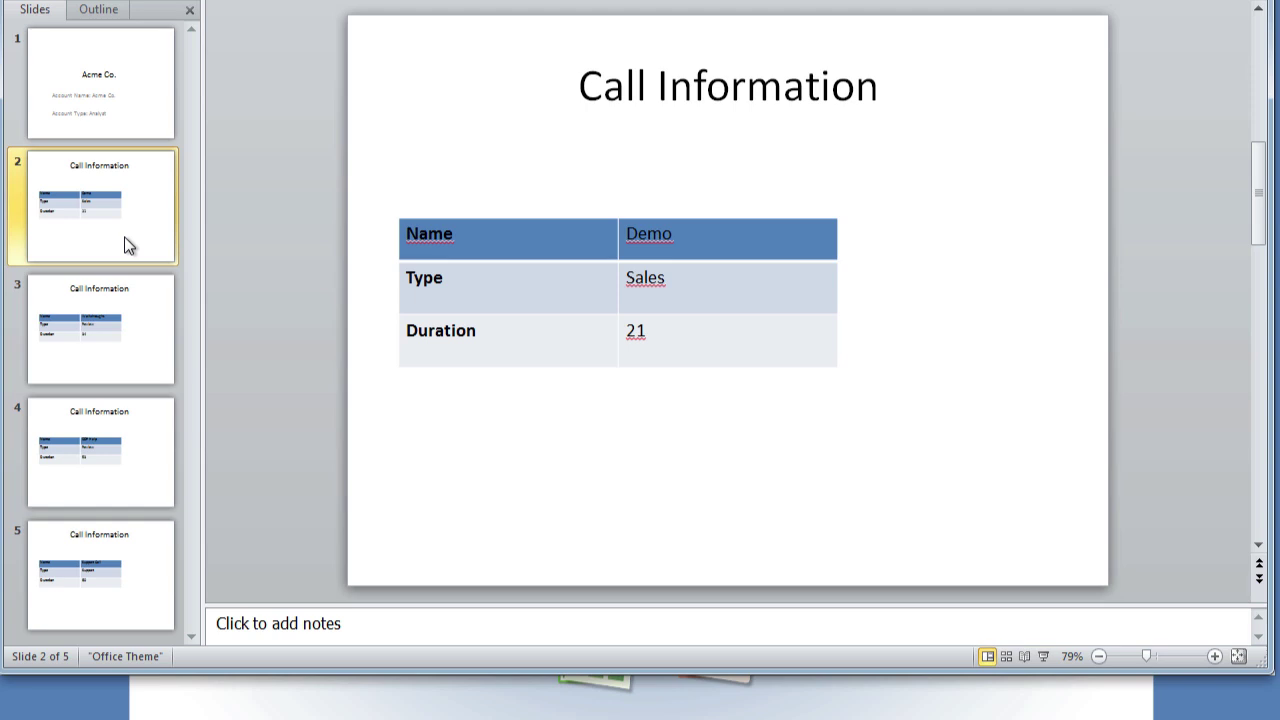
click(126, 348)
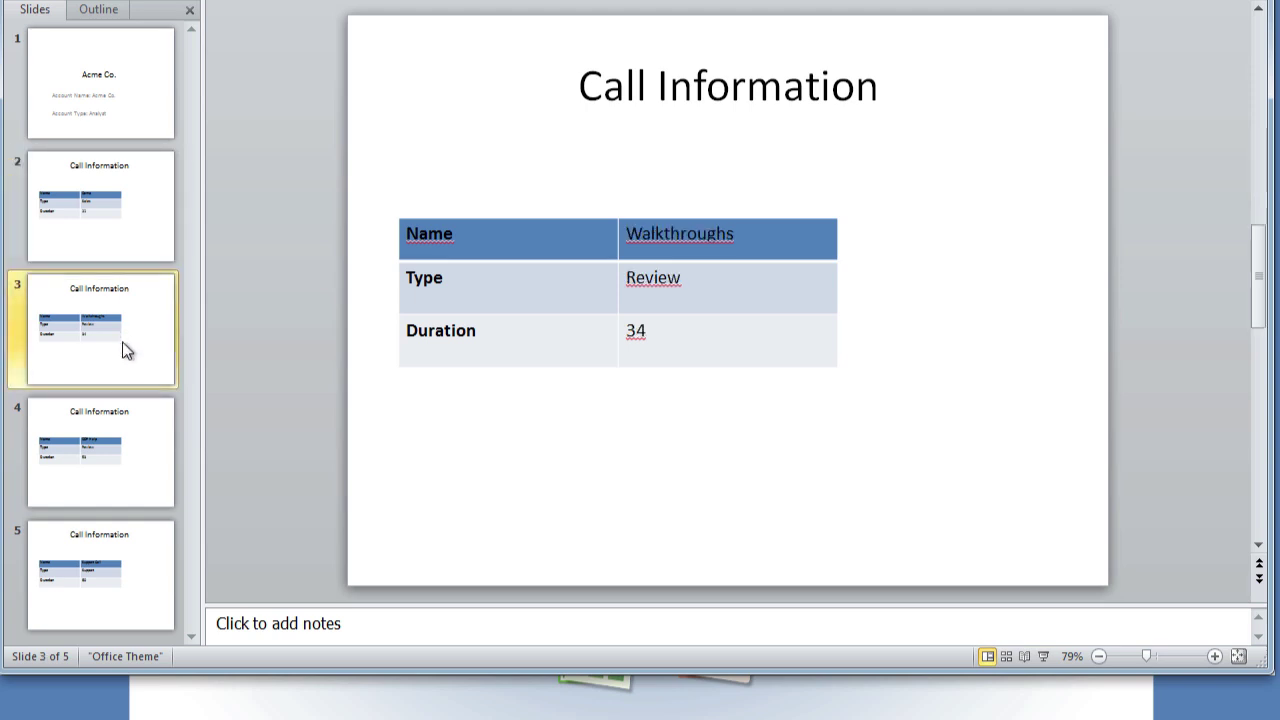
click(130, 417)
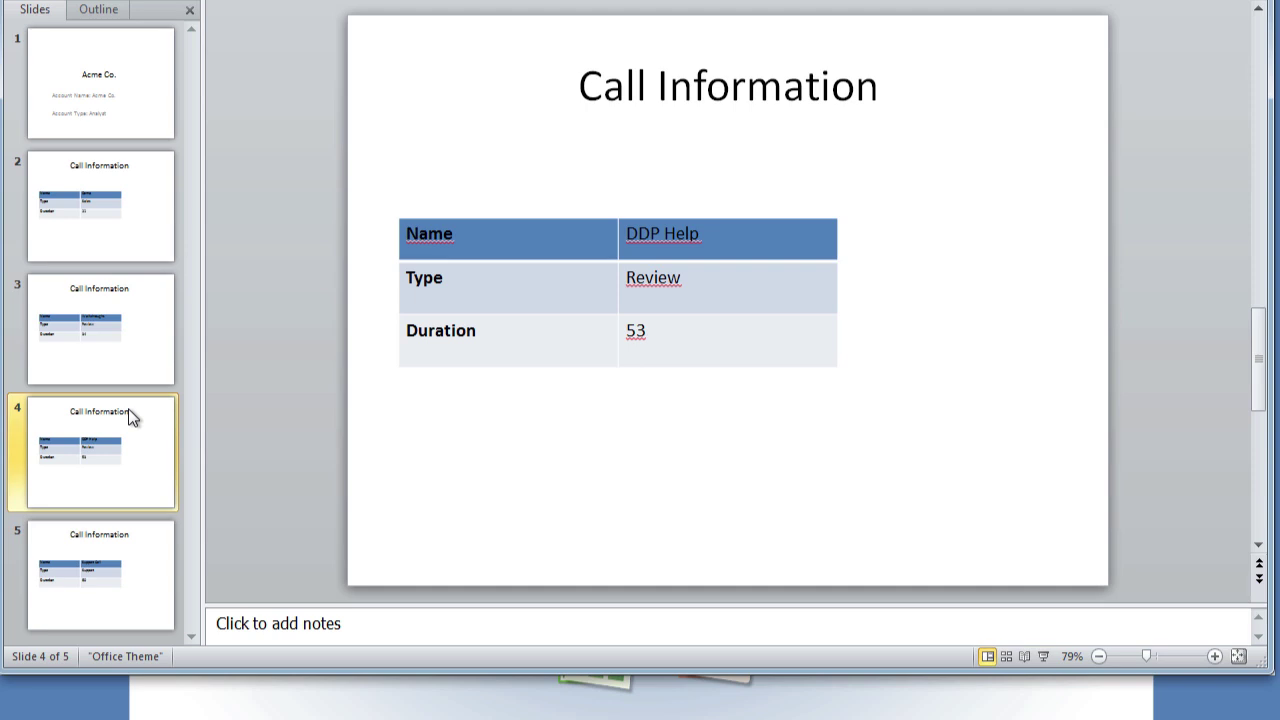
click(129, 548)
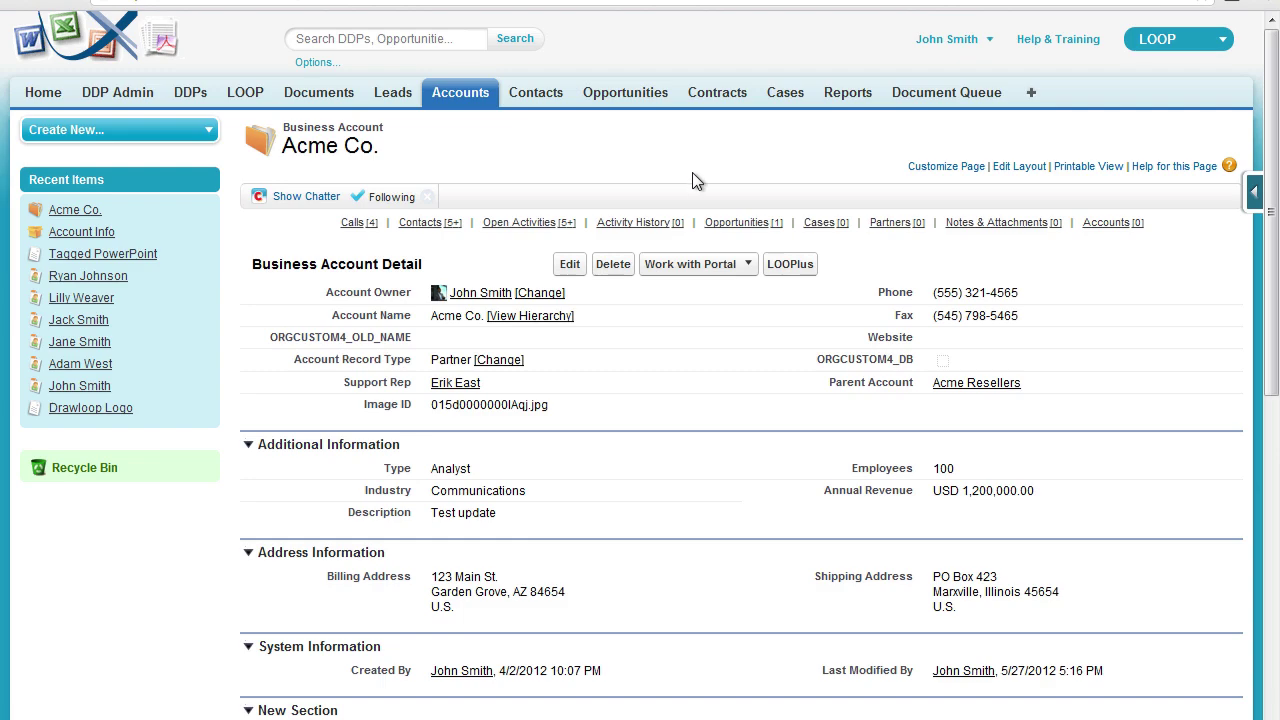
From Acme Co.'s full contact list, open the Intern contact and view the org chart of its reporting hierarchy.
scroll(722, 278, down, 4)
scroll(725, 277, down, 6)
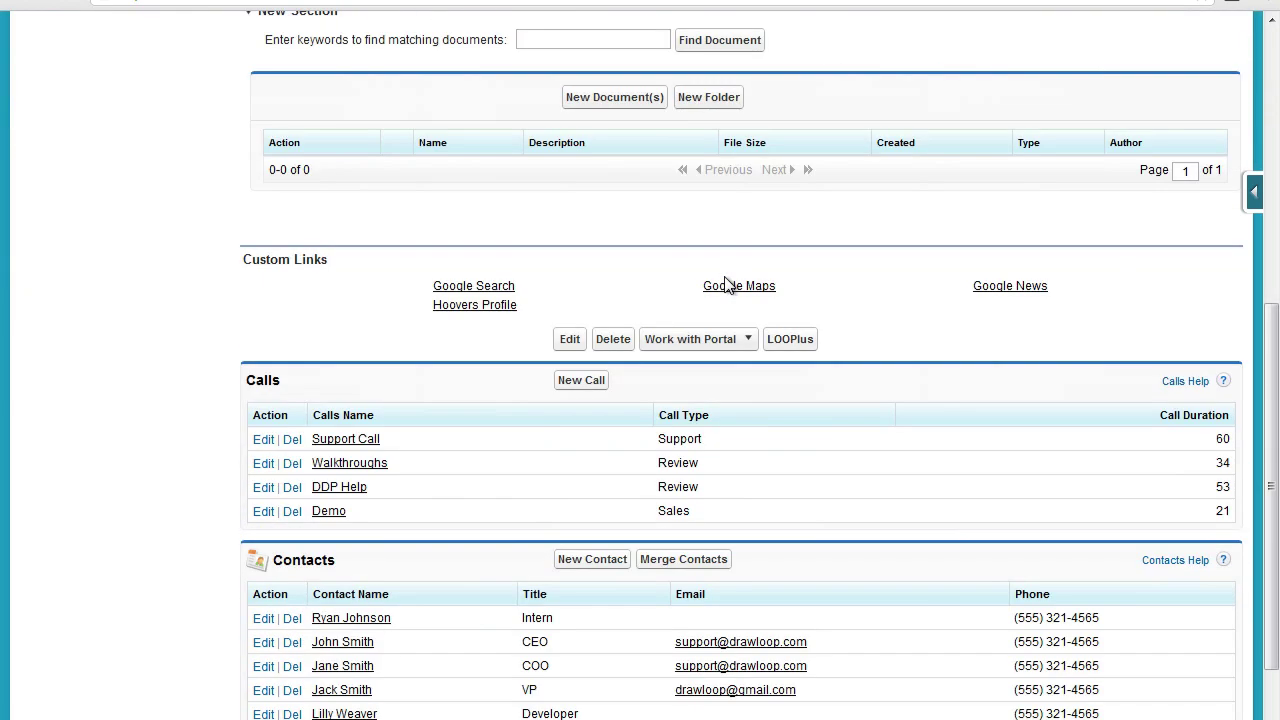
scroll(718, 280, down, 1)
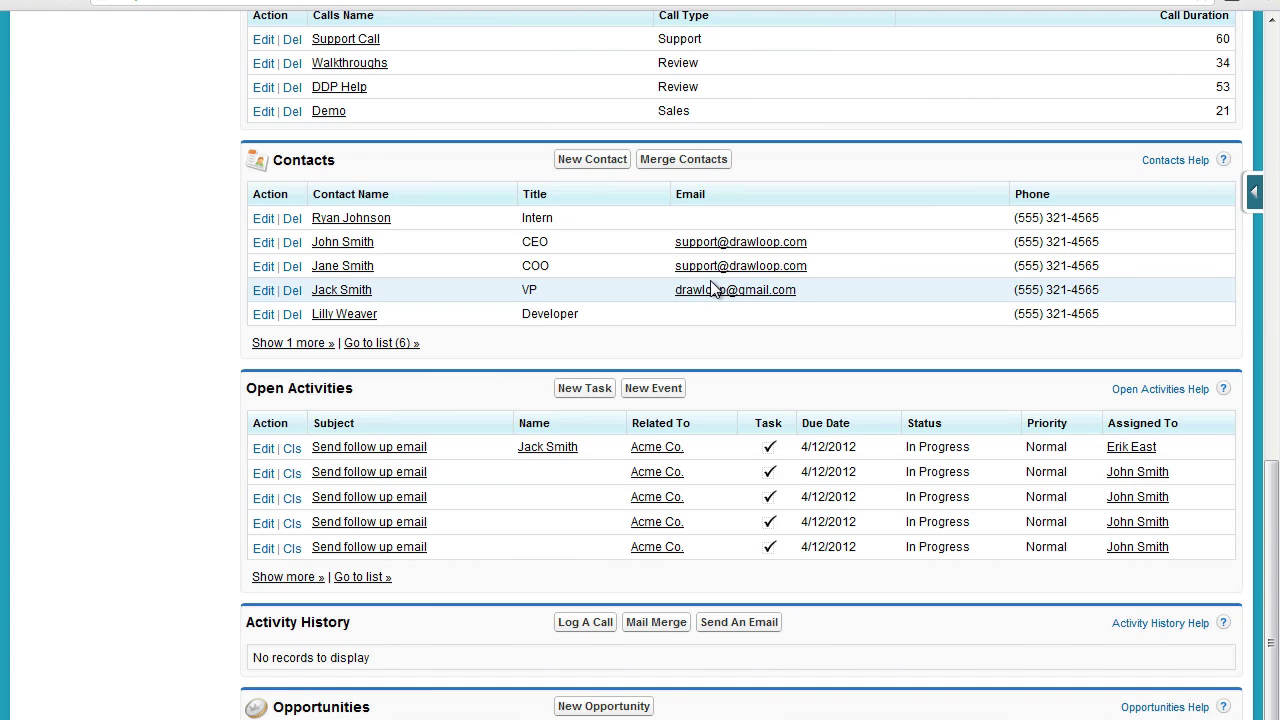
click(392, 343)
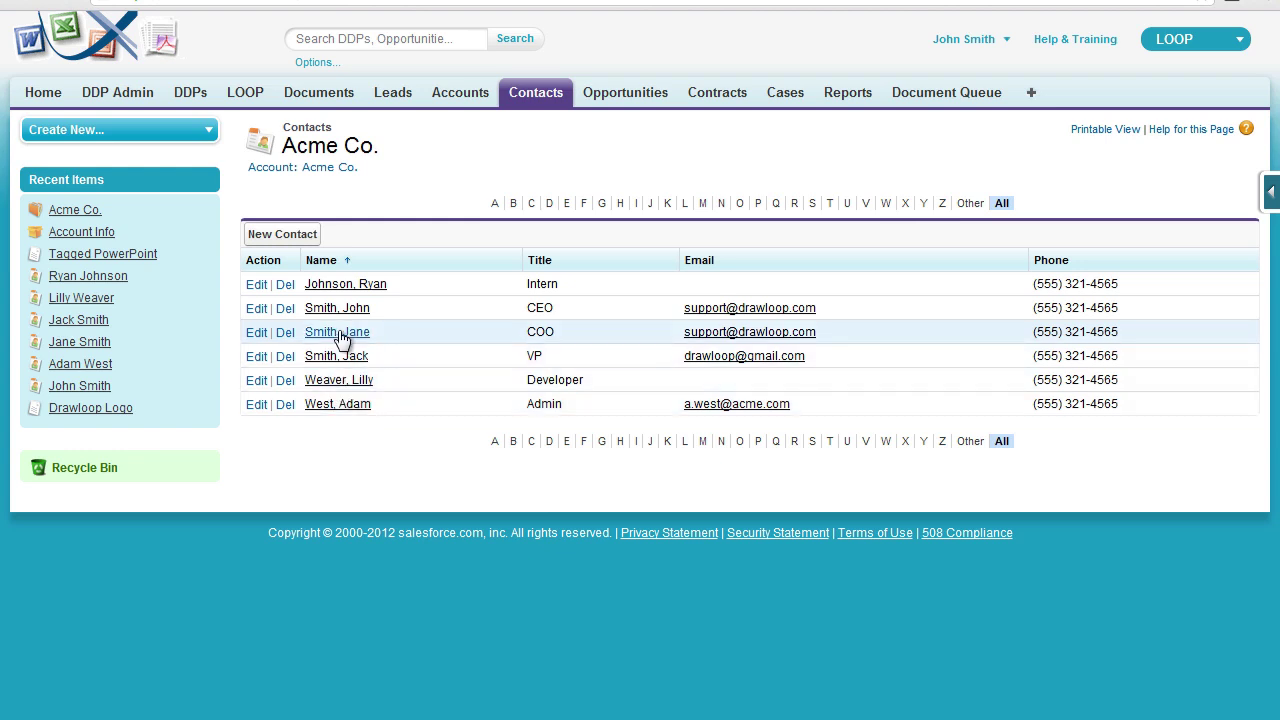
click(341, 288)
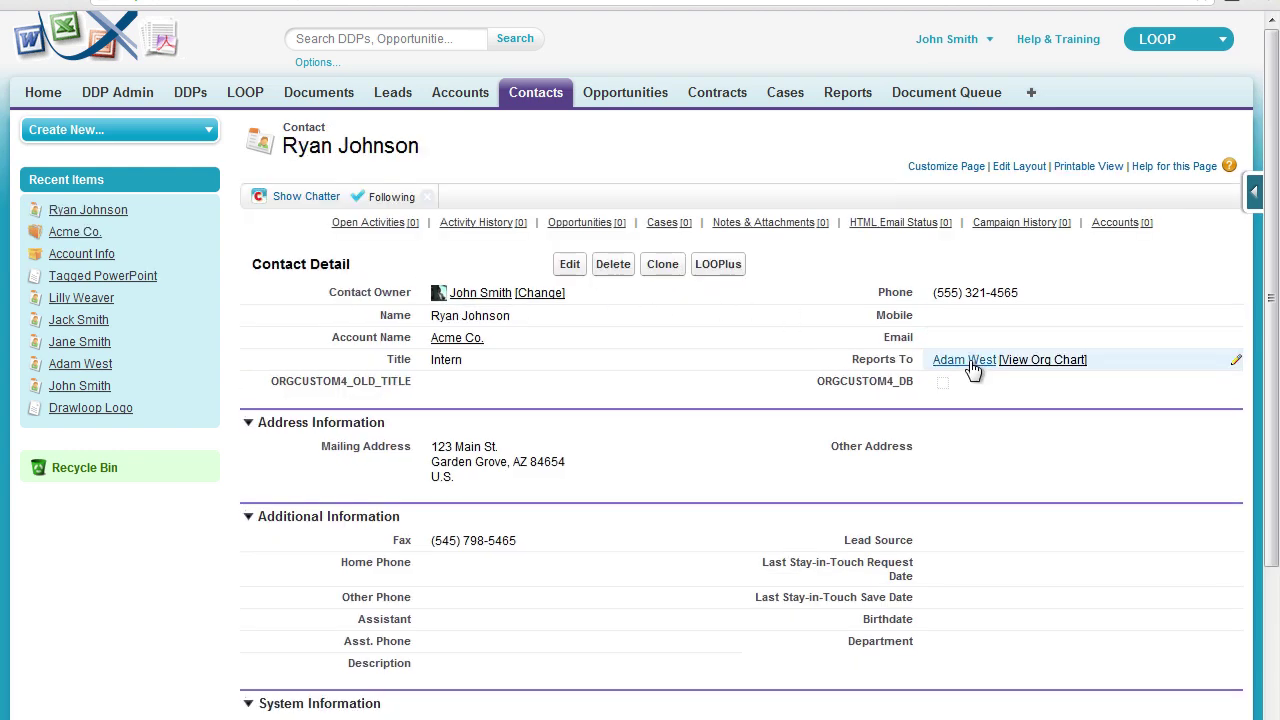
click(1031, 364)
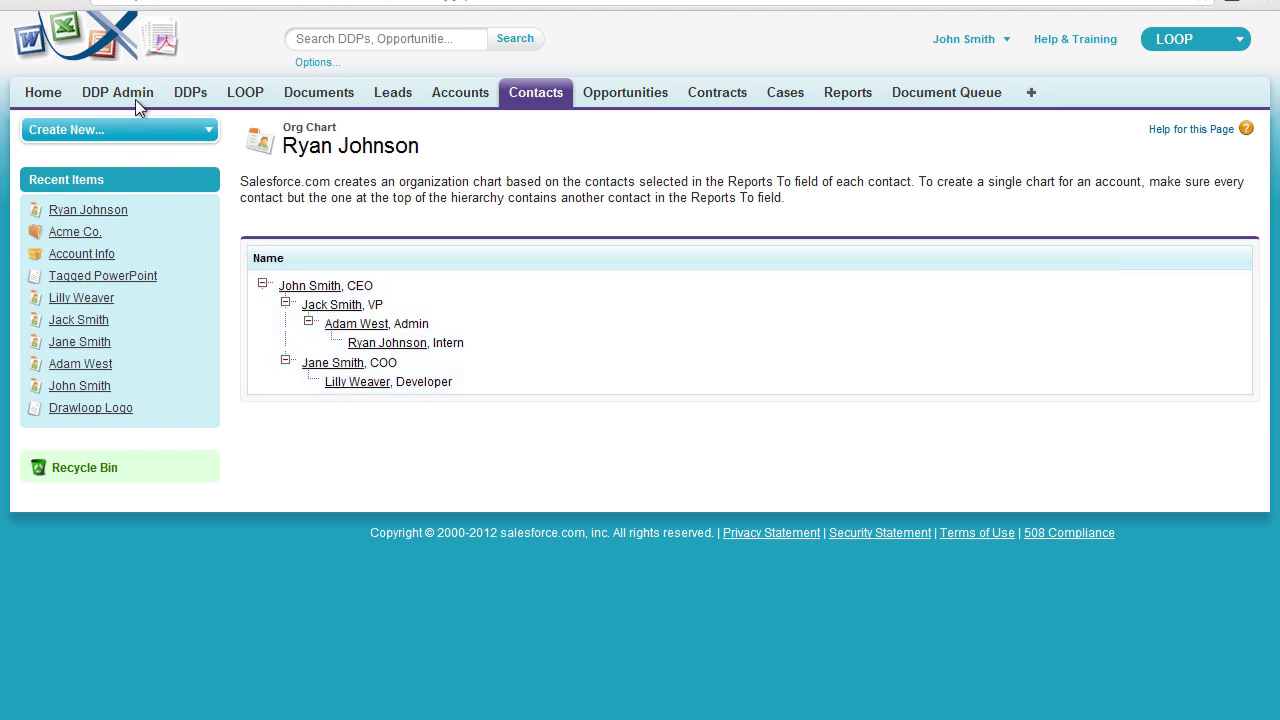
Start a new relationship on the Account Info DDP, with Contact as the relationship and Account as the related-by object.
click(186, 94)
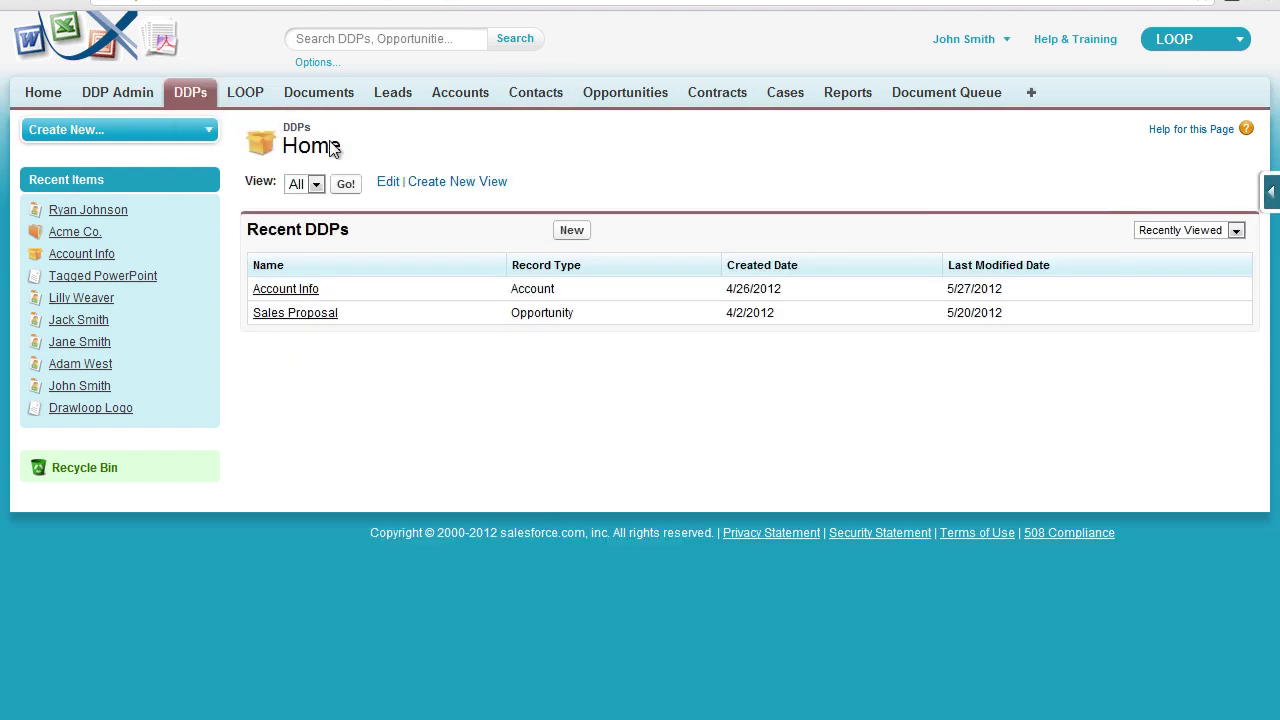
click(290, 290)
mouse_move(650, 190)
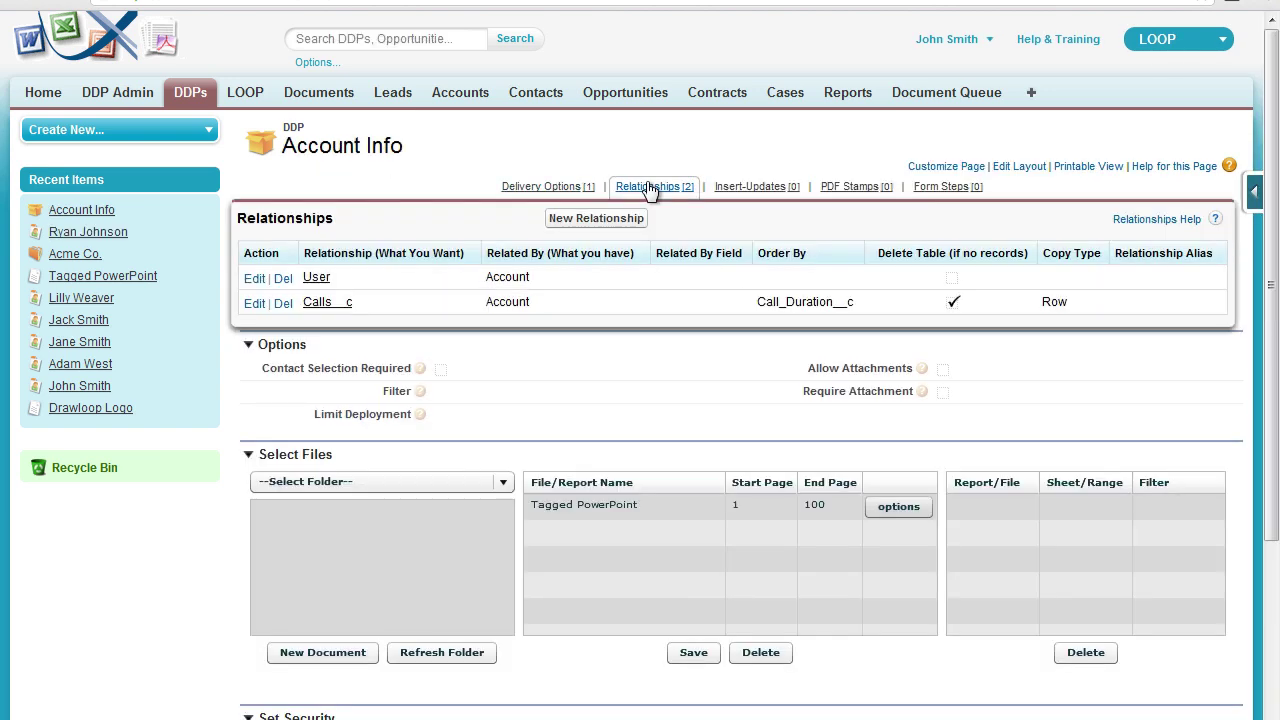
click(626, 222)
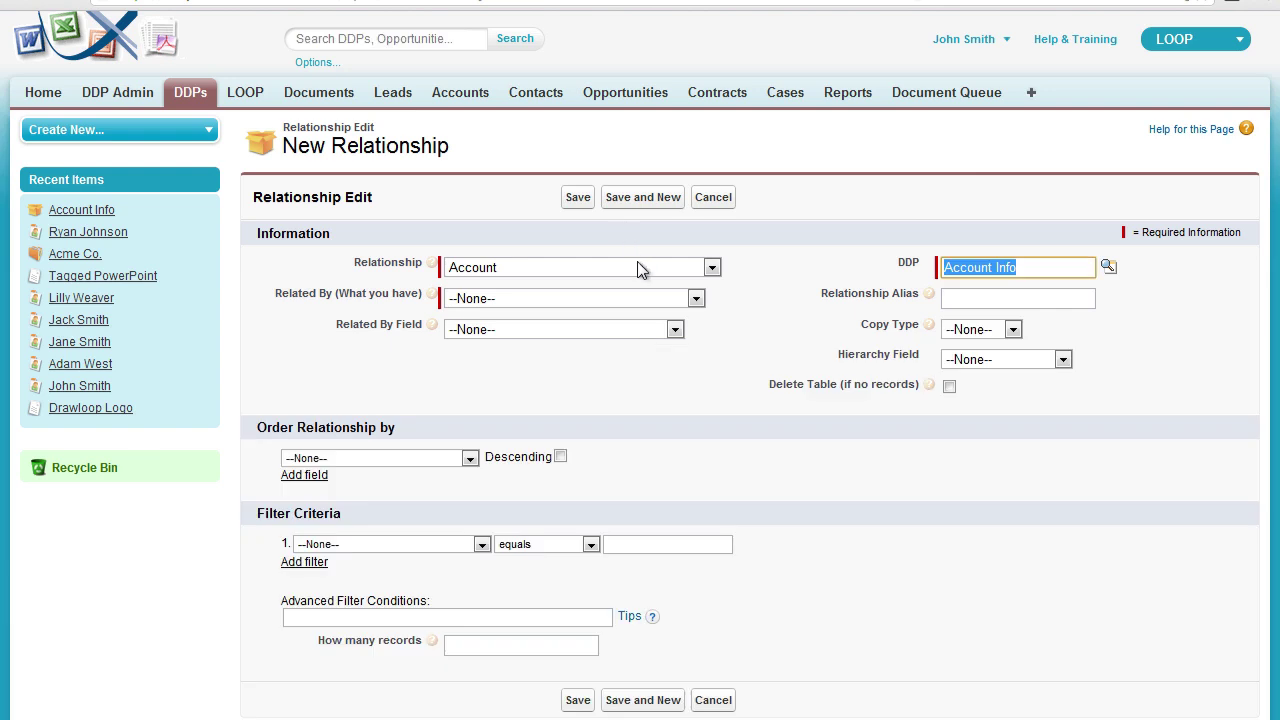
click(638, 268)
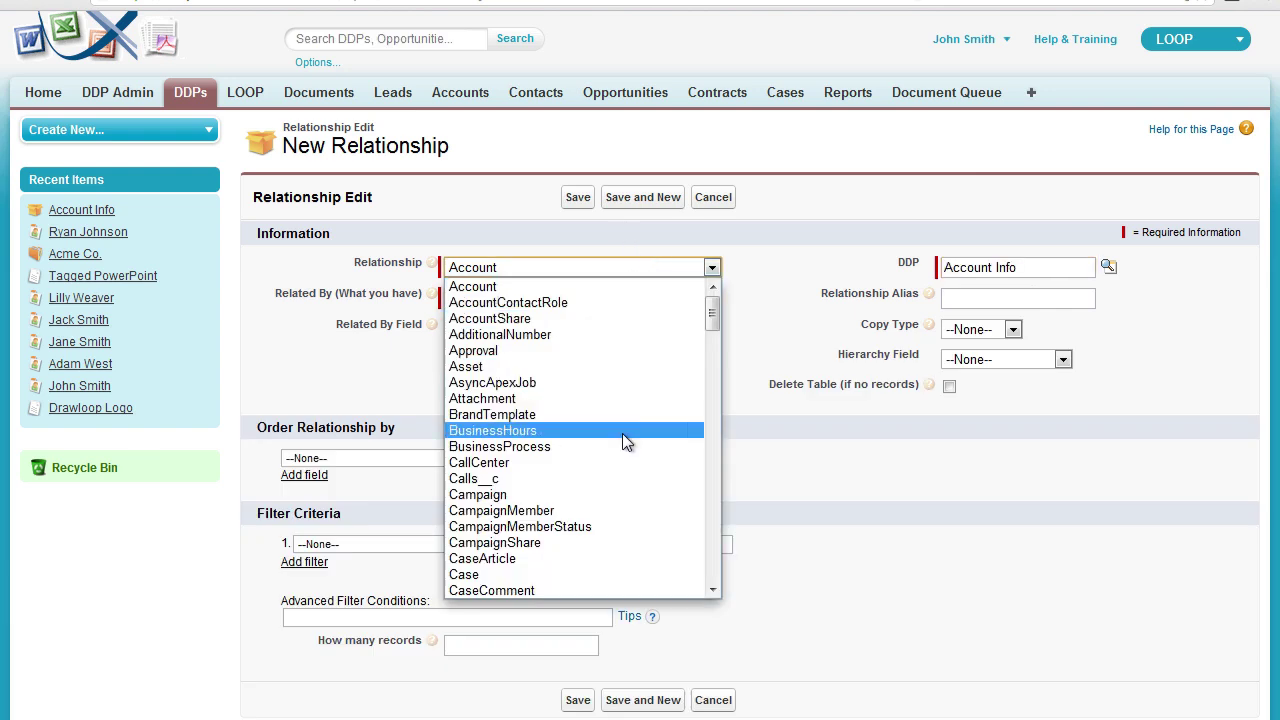
scroll(622, 433, down, 5)
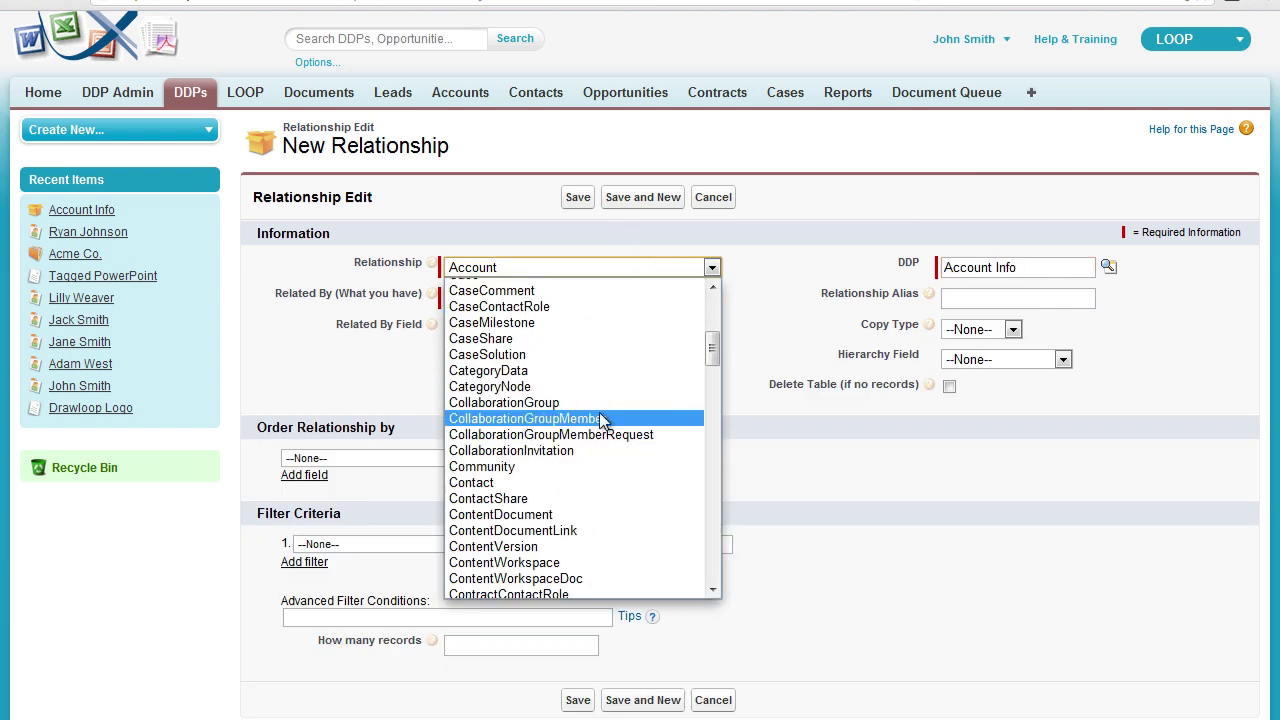
click(603, 481)
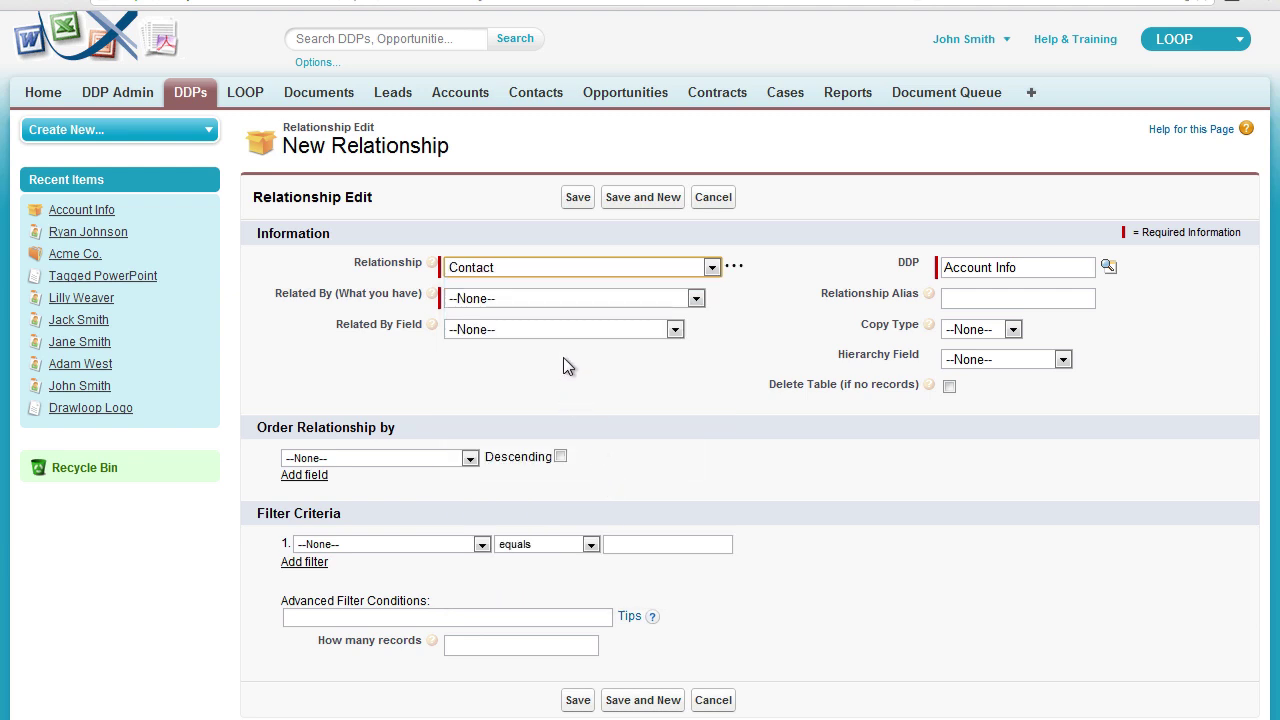
click(505, 299)
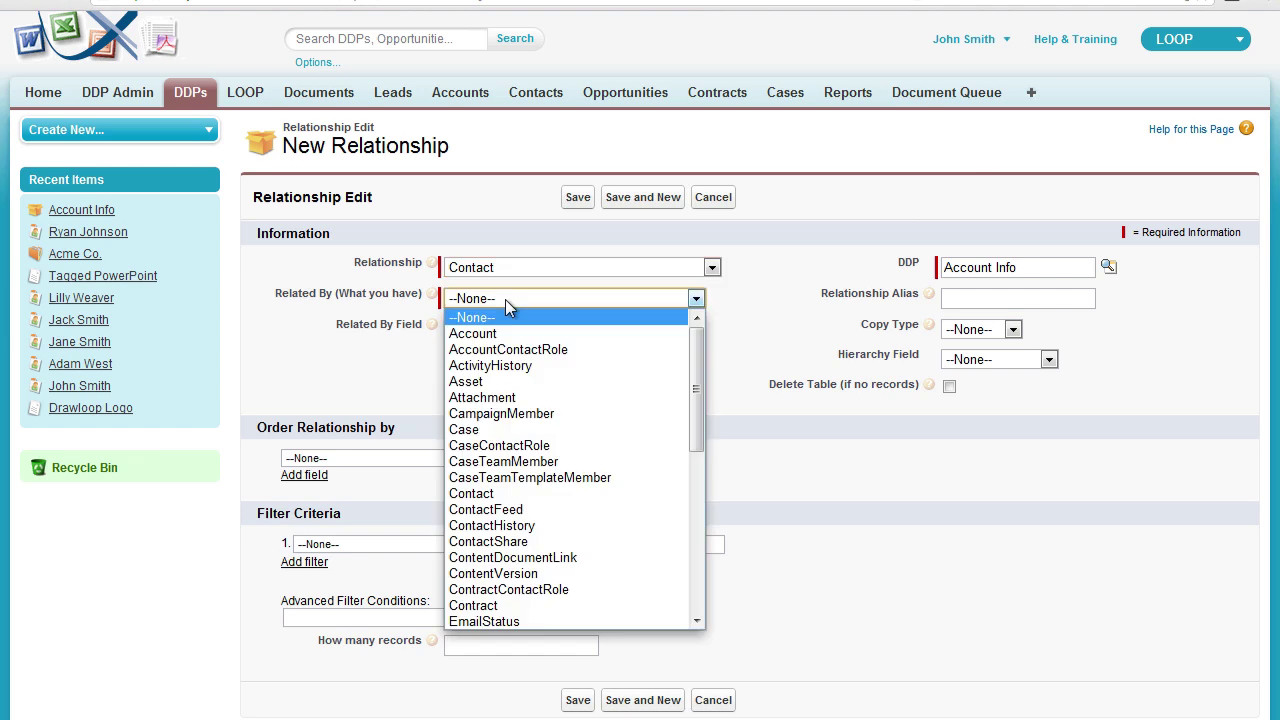
click(510, 332)
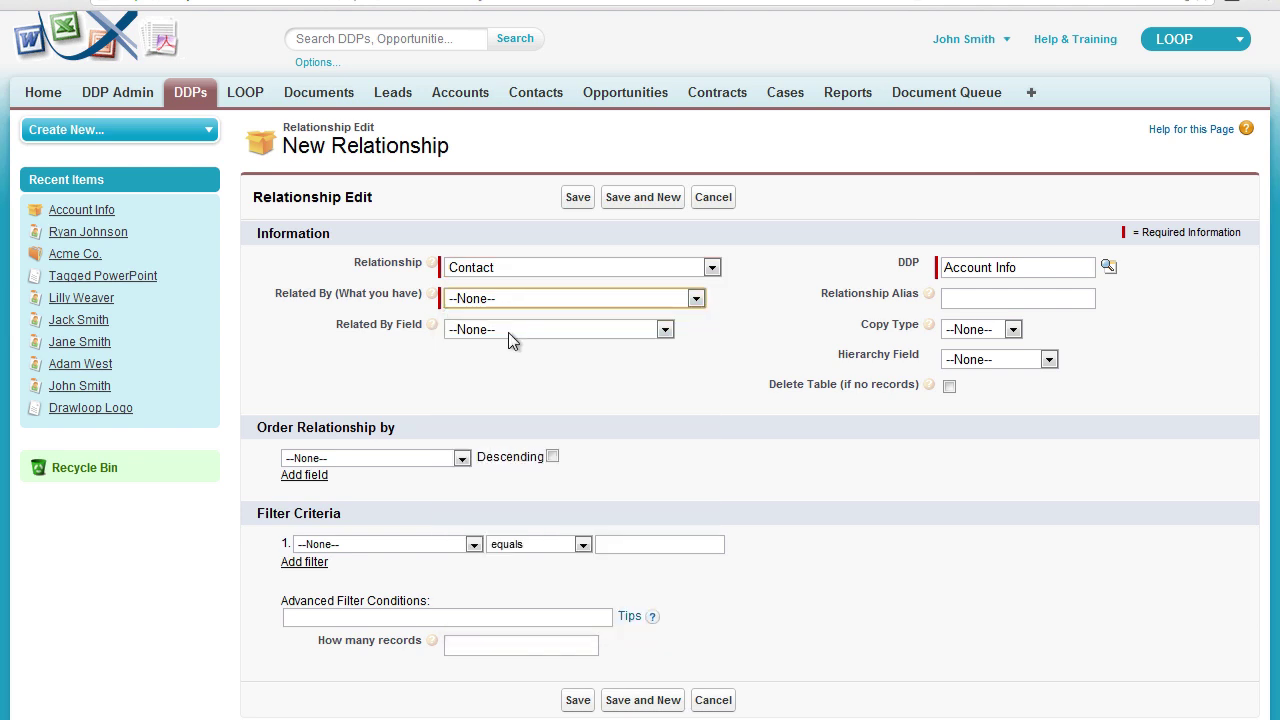
Give the Contact relationship copy type Hierarchy with hierarchy field ReportsToId, enable Delete Table if no records, and save it.
click(983, 331)
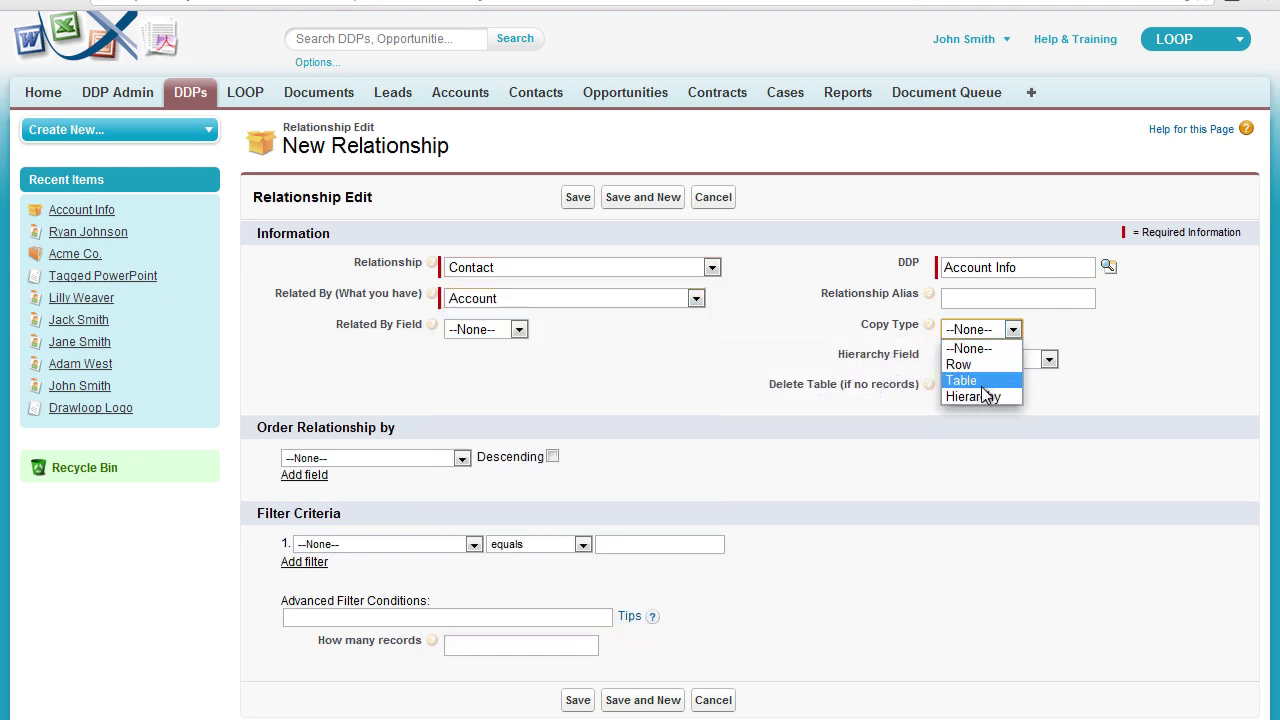
click(985, 396)
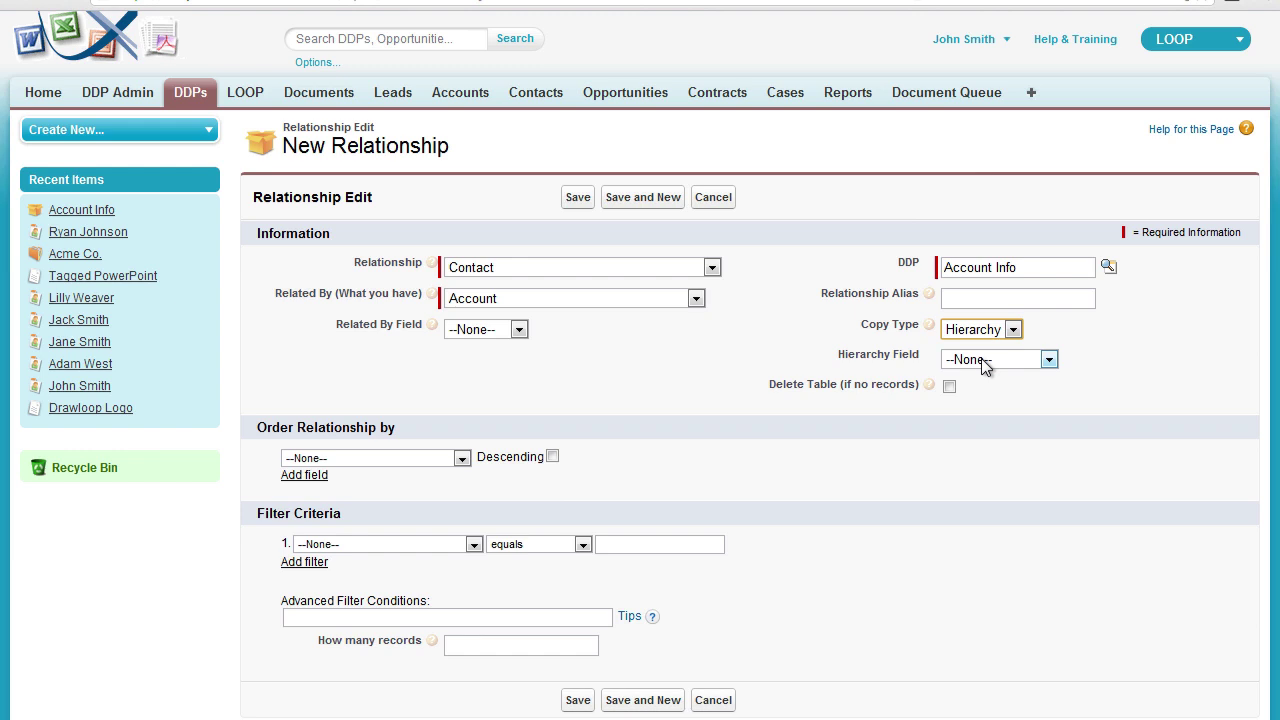
click(982, 360)
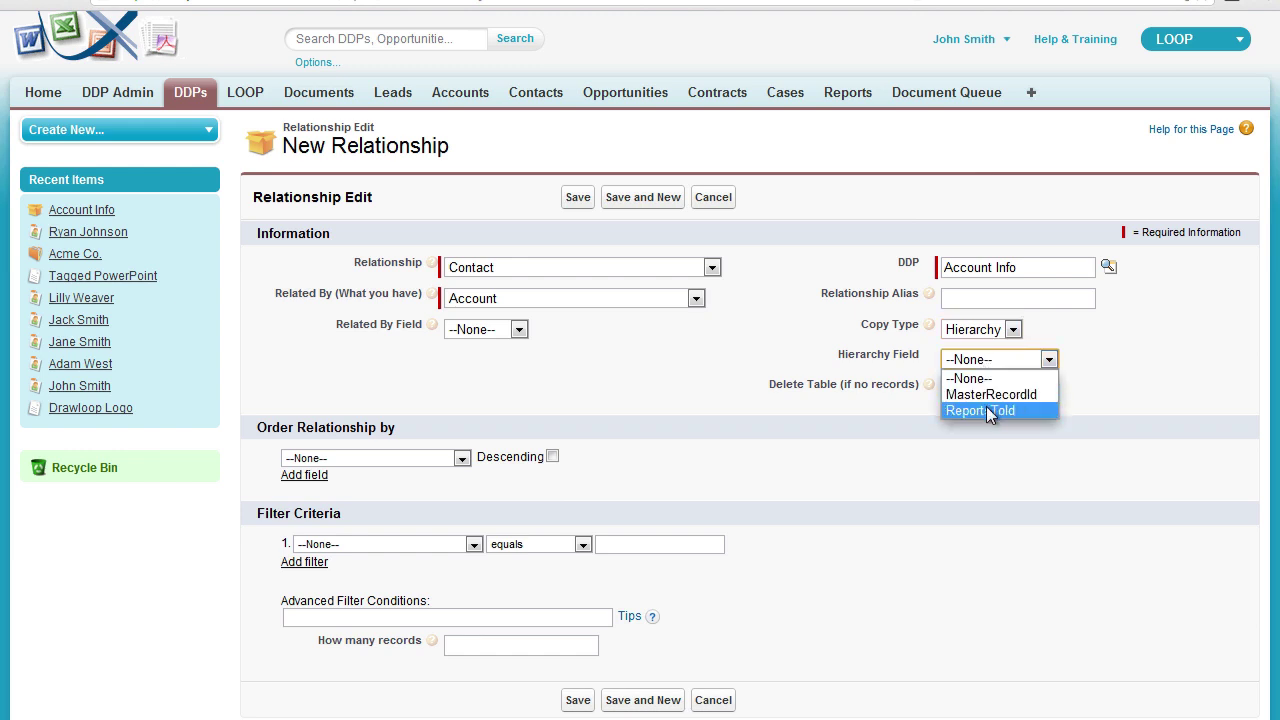
click(988, 411)
click(951, 388)
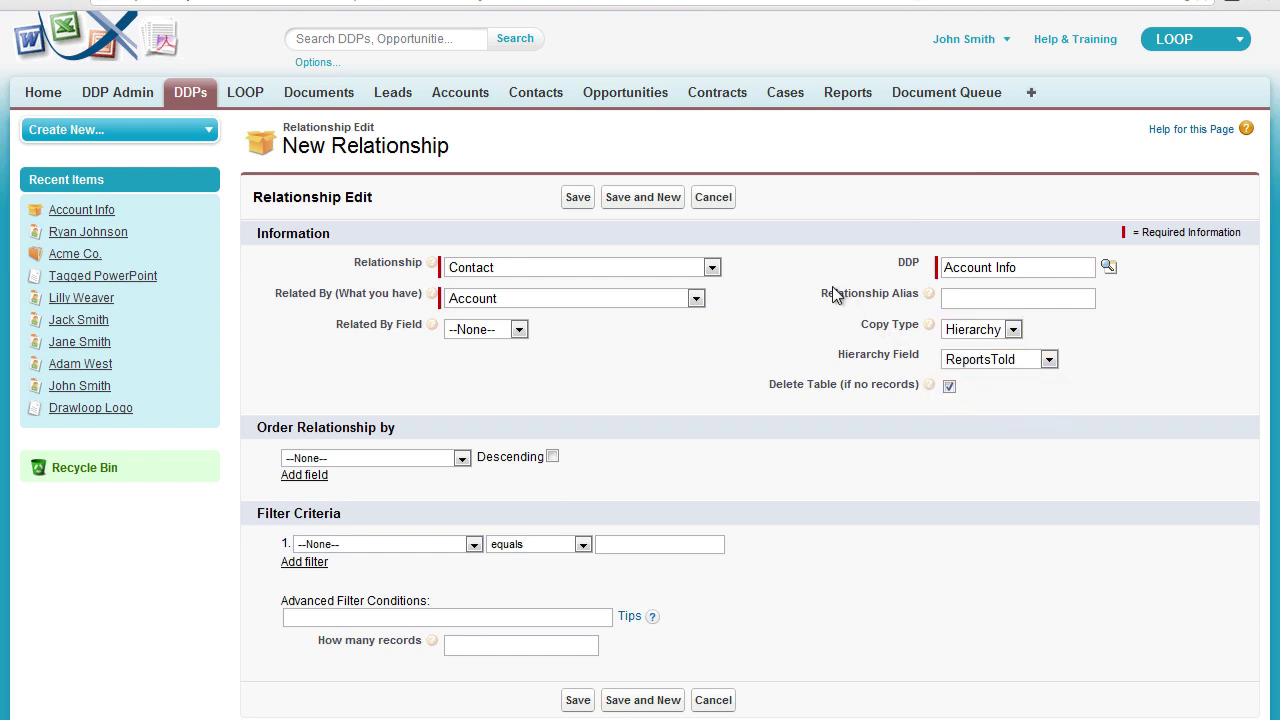
click(579, 200)
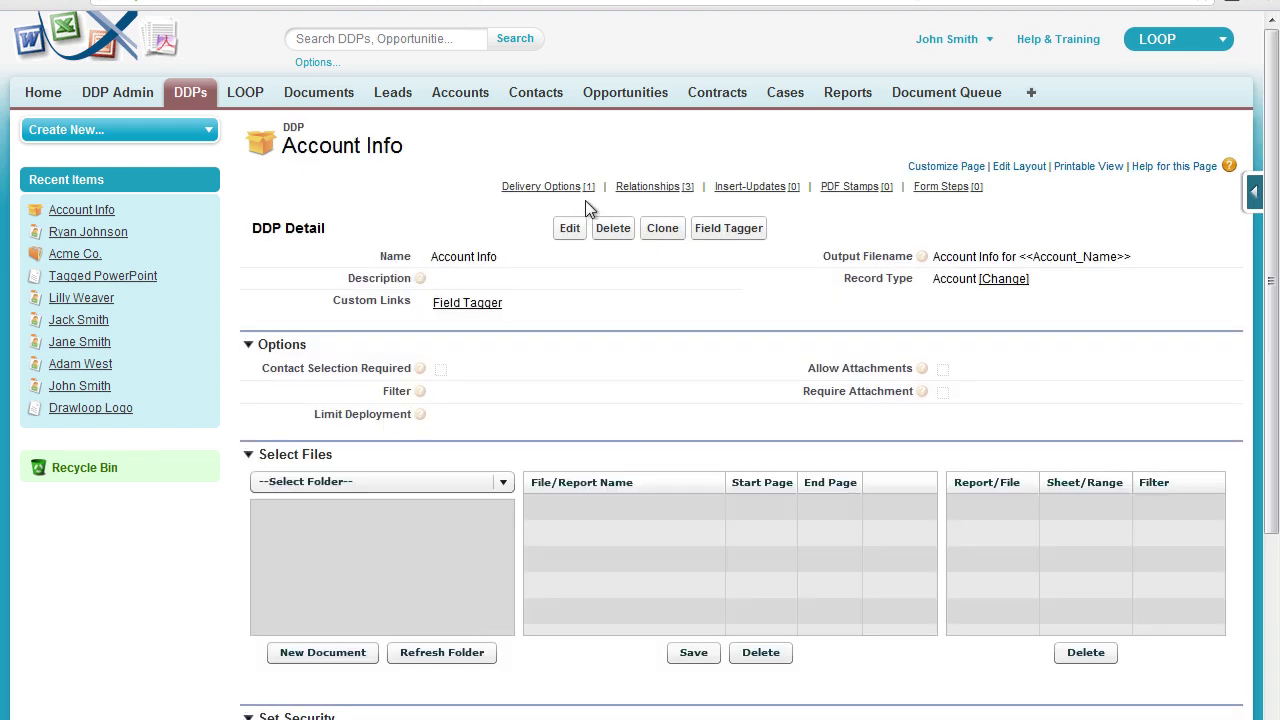
Open the Tagged PowerPoint template file from the Account Info DDP's file list and bring the presentation in front of the Field Tagger.
mouse_move(595, 198)
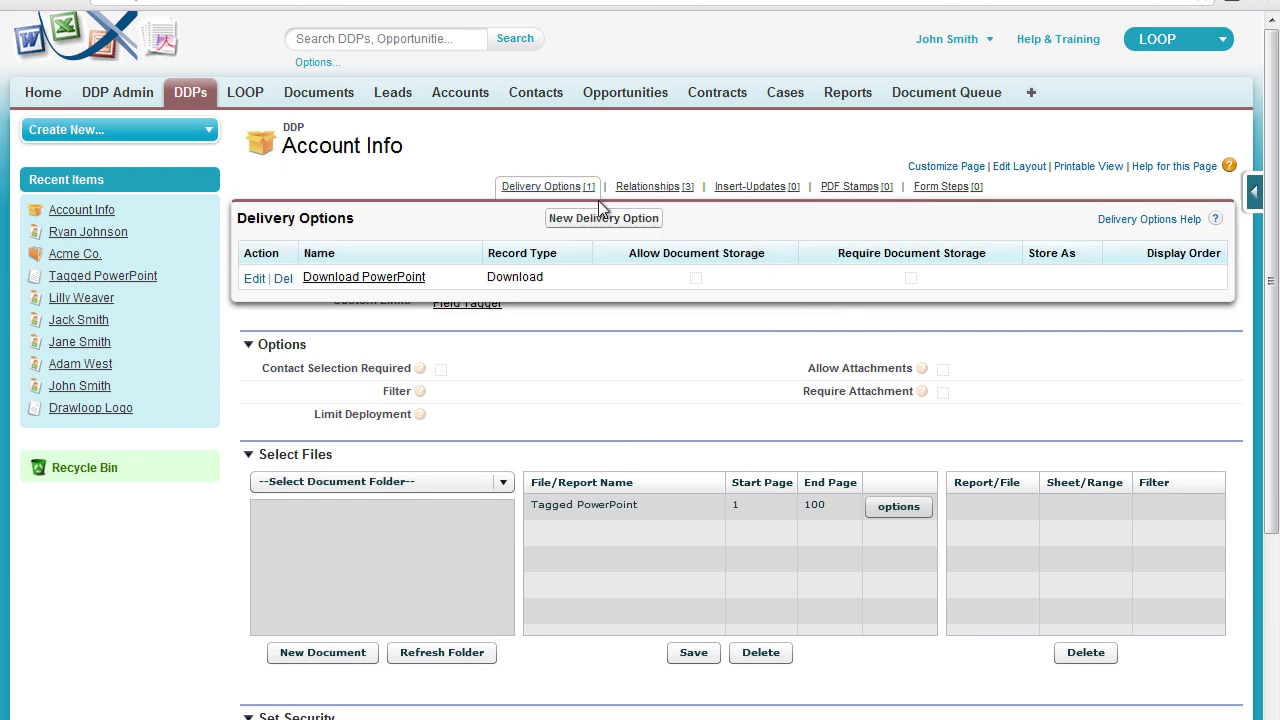
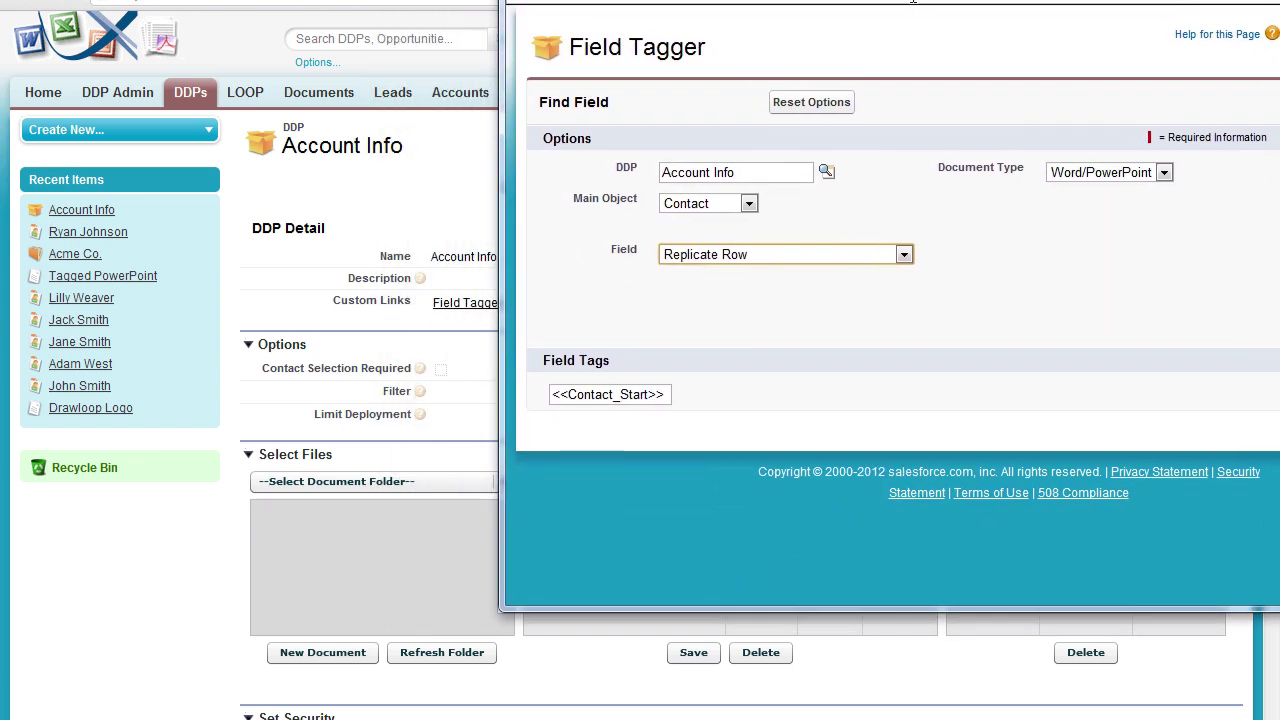
click(380, 357)
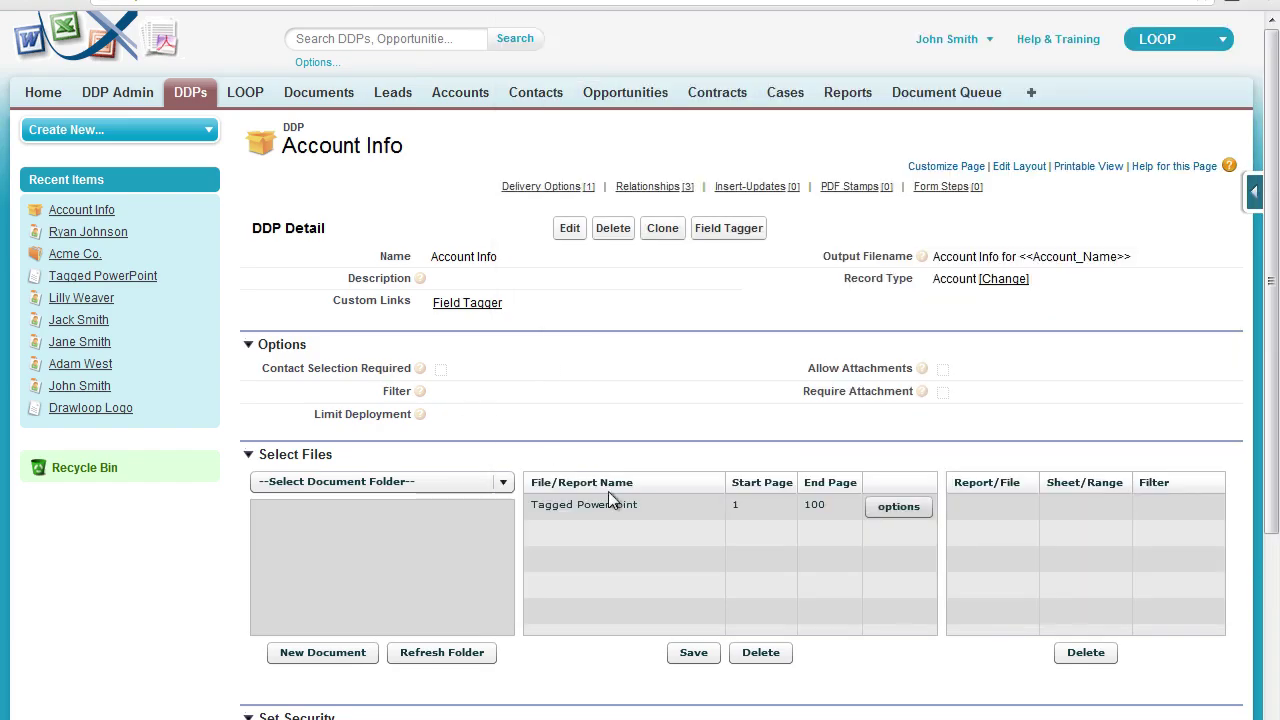
click(595, 500)
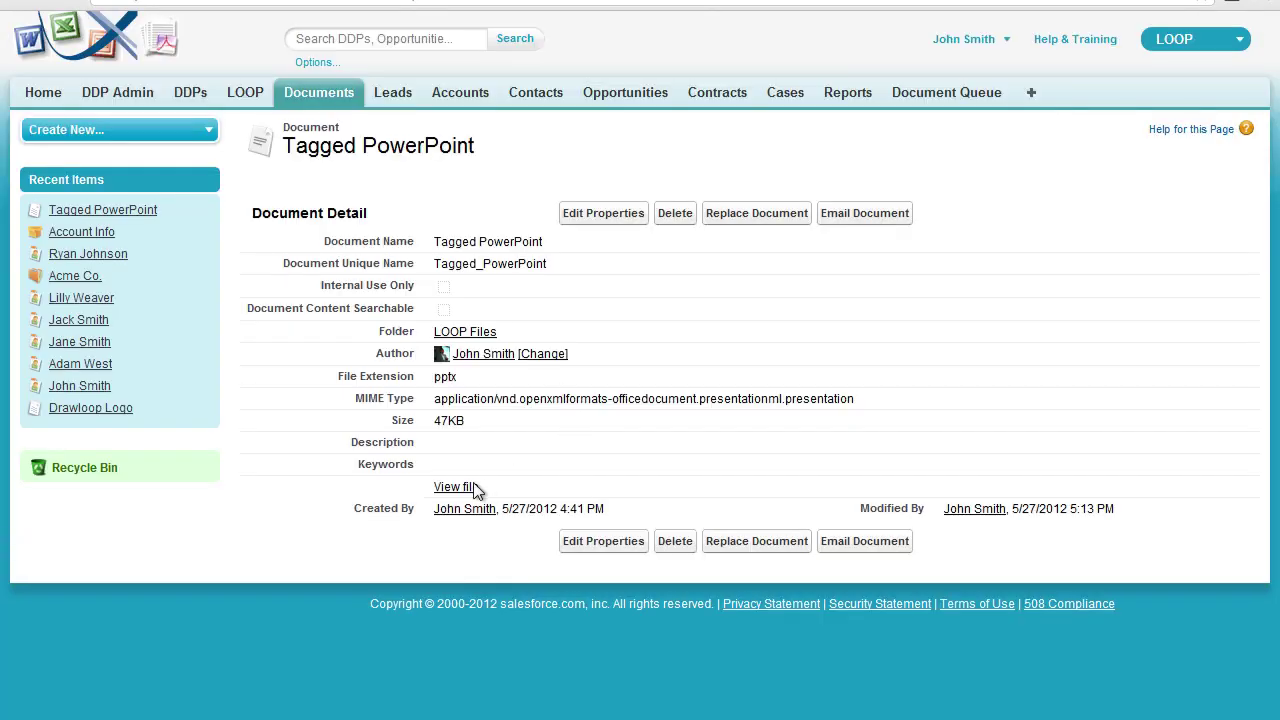
click(473, 488)
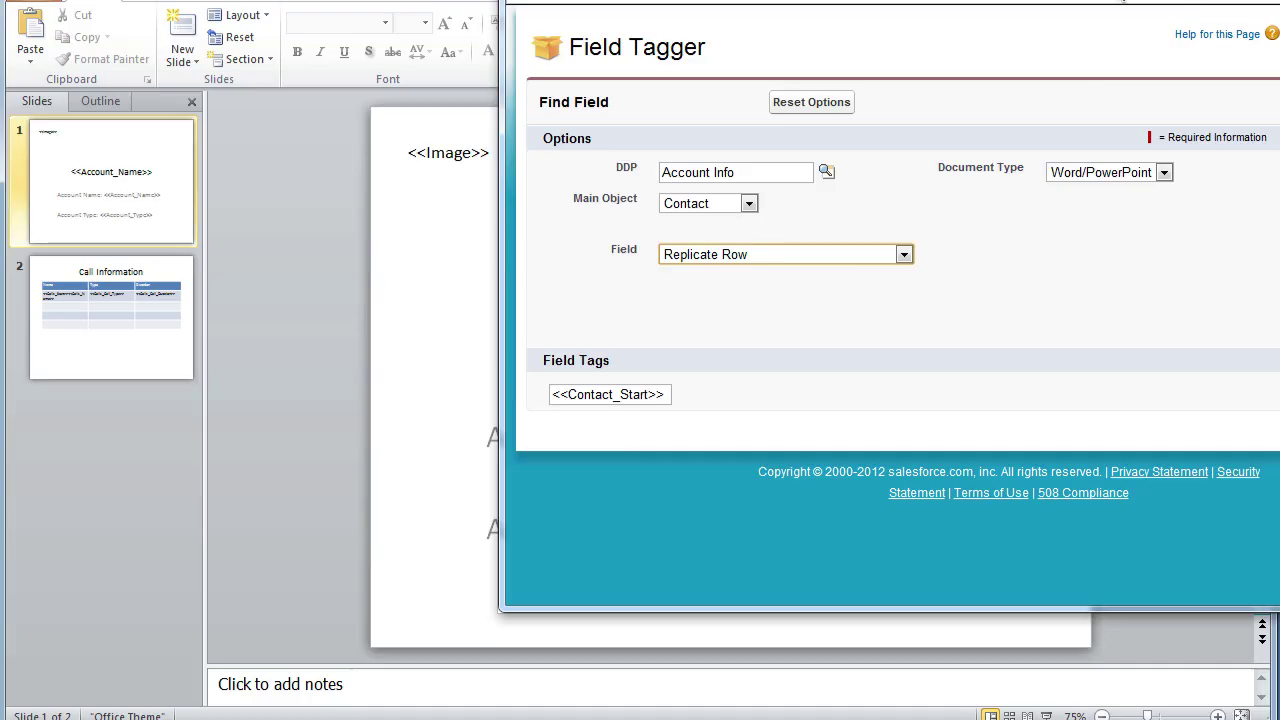
click(357, 241)
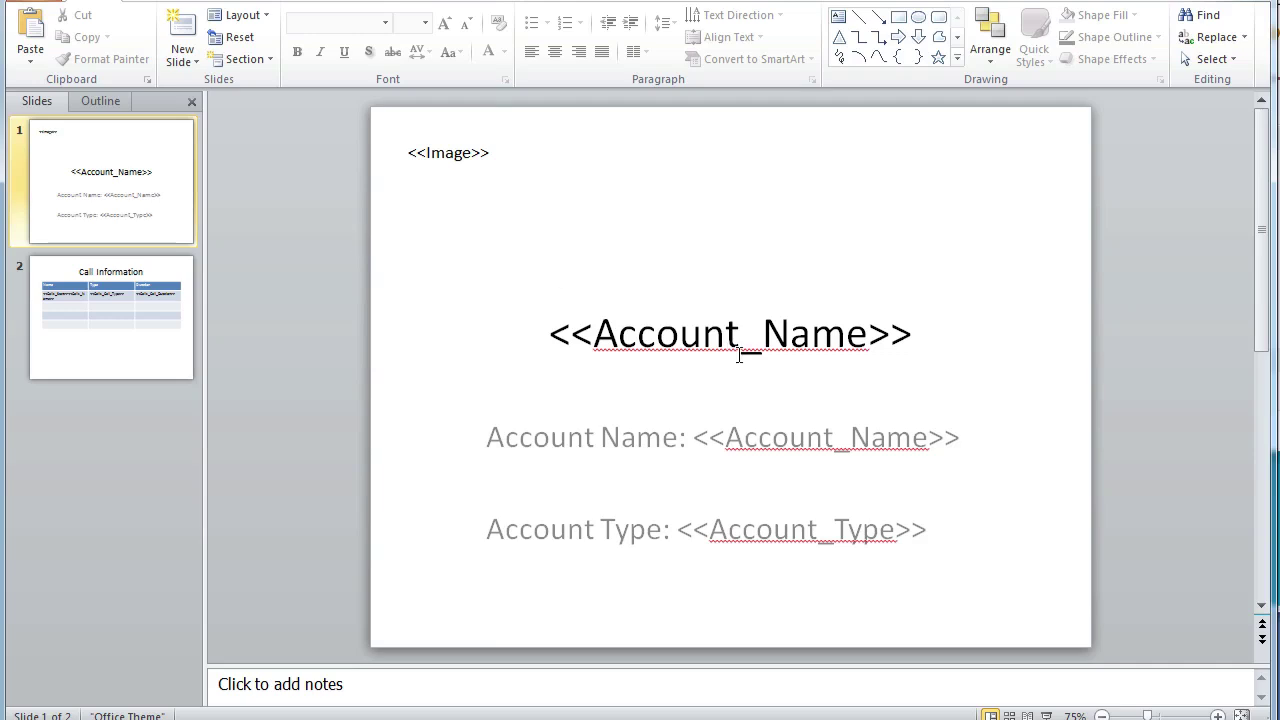
Add a new slide after the Call Information slide and delete its title placeholder.
click(180, 33)
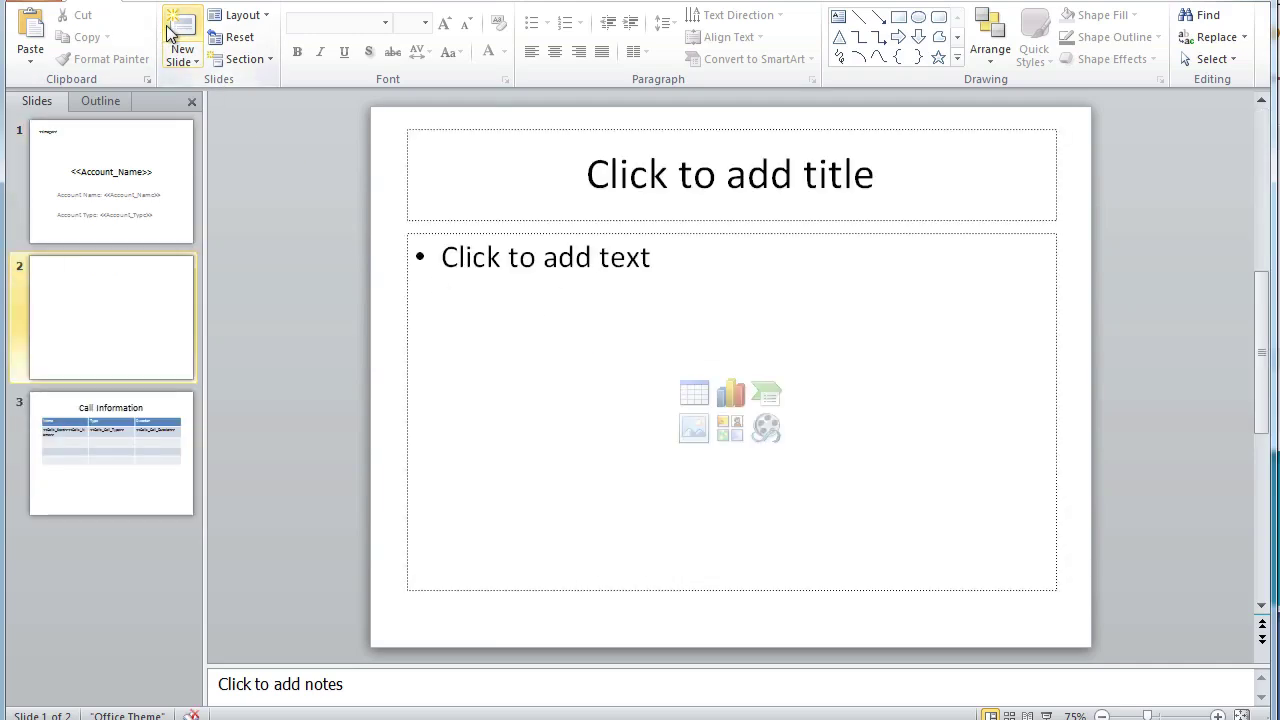
drag(191, 276, 134, 511)
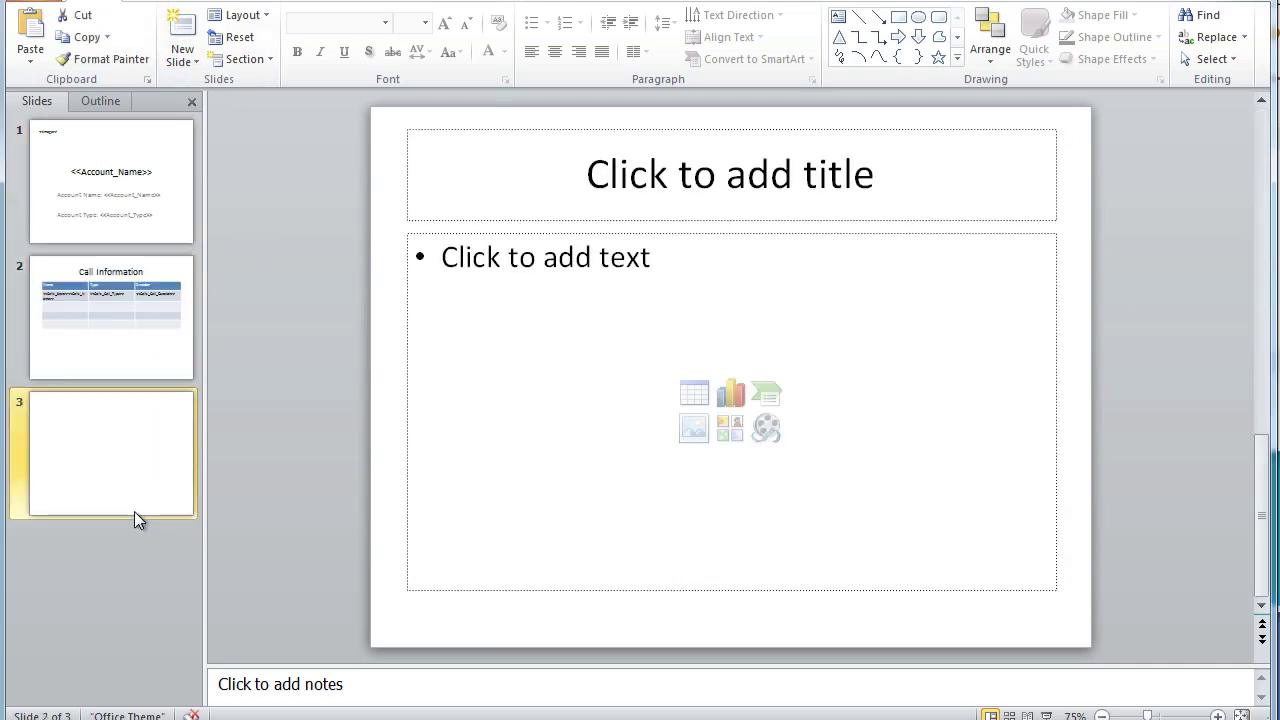
click(573, 220)
key(Delete)
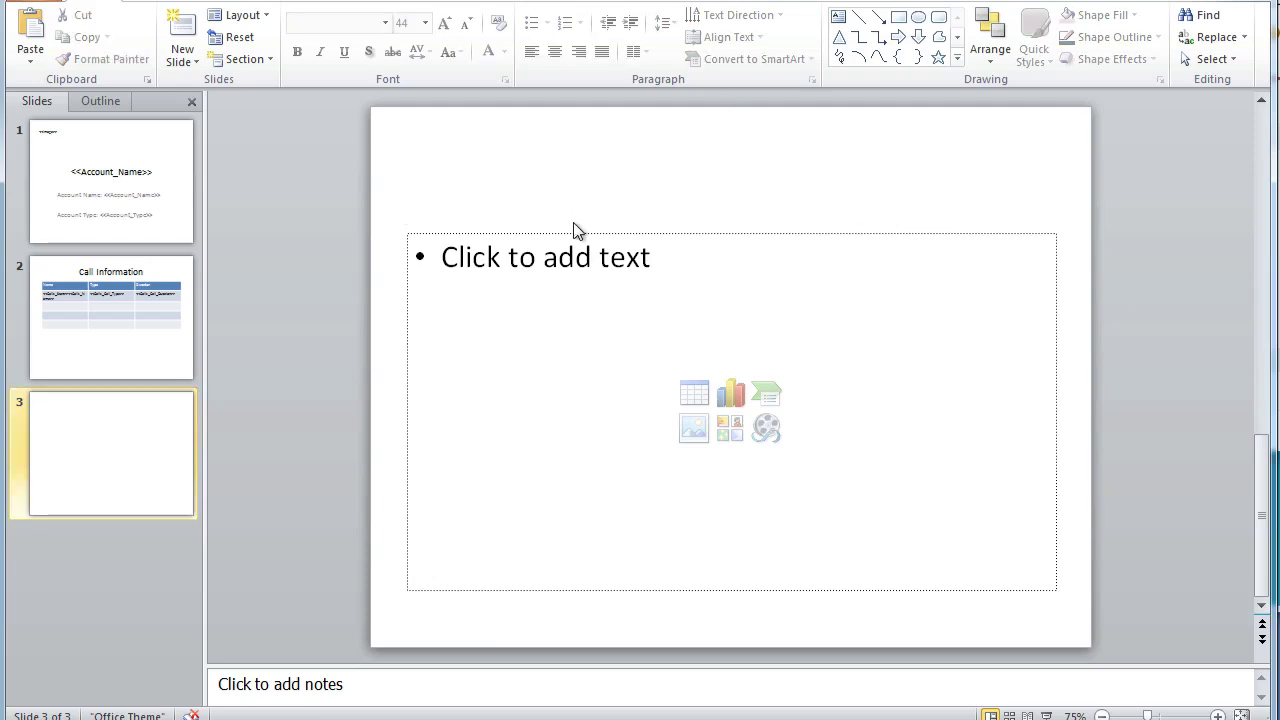
Delete the content placeholder on slide 3 and insert an Organization Chart SmartArt graphic in its place.
click(591, 234)
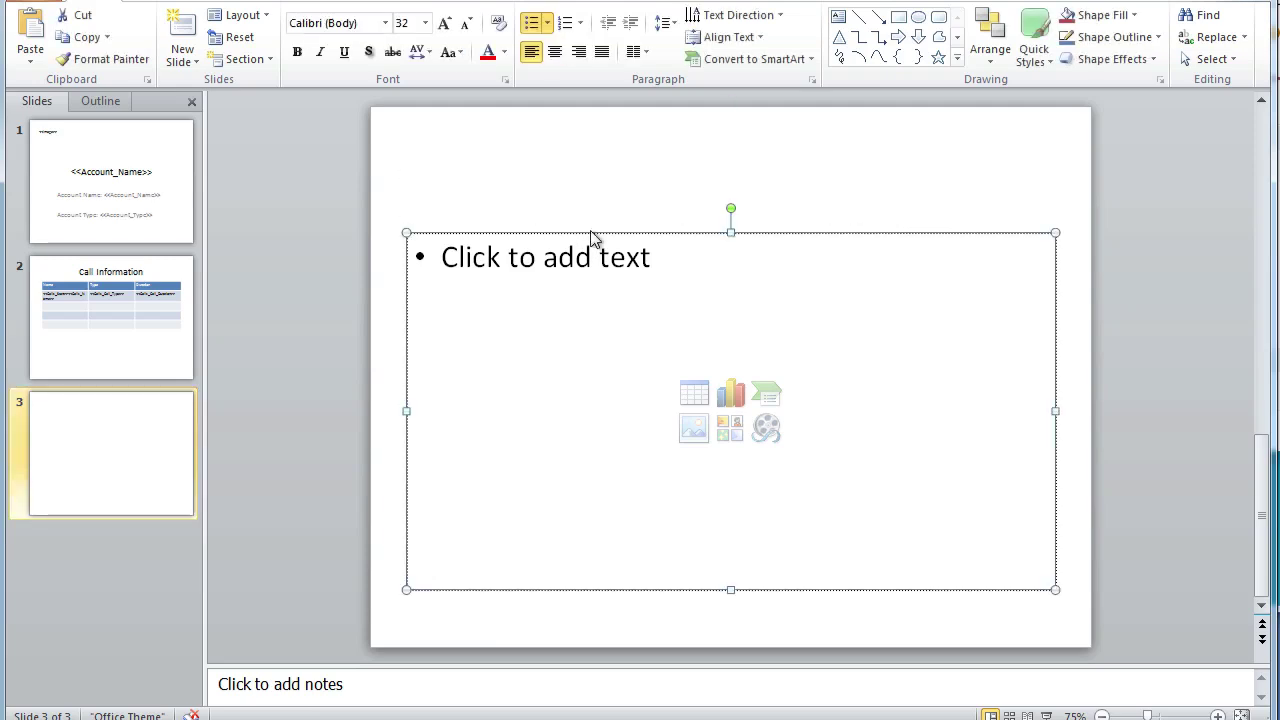
key(Delete)
click(145, 2)
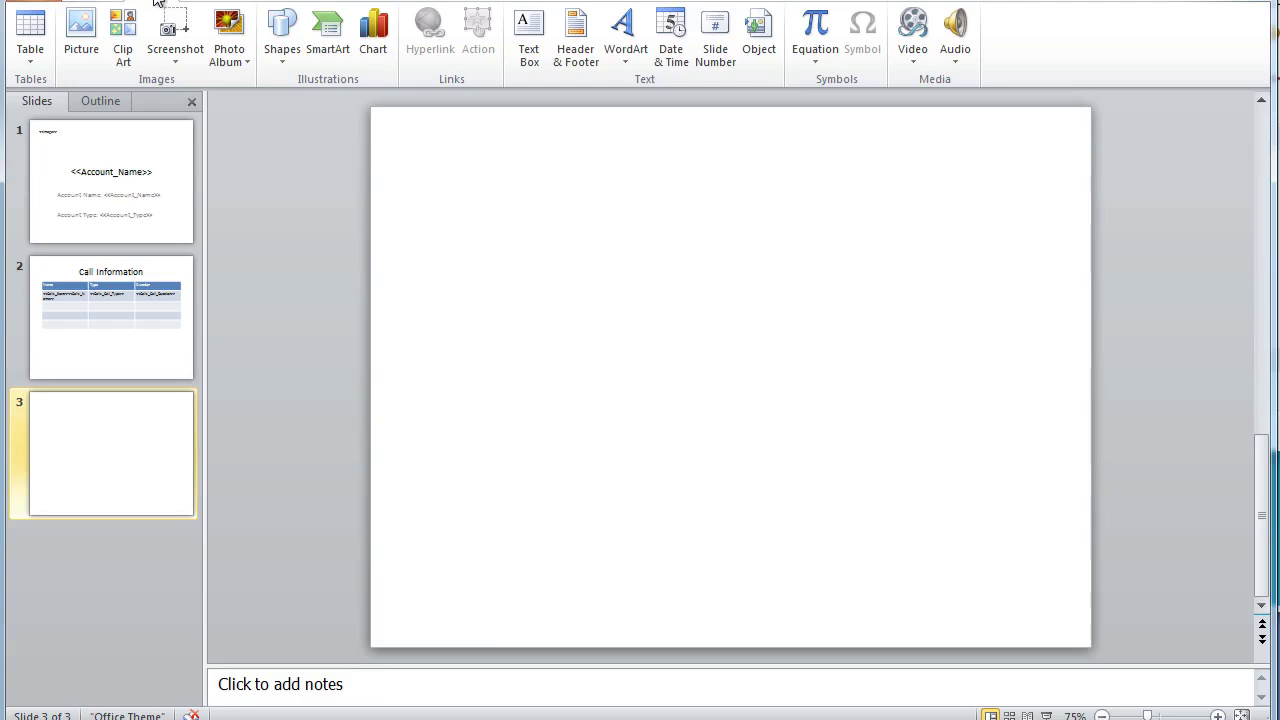
click(325, 30)
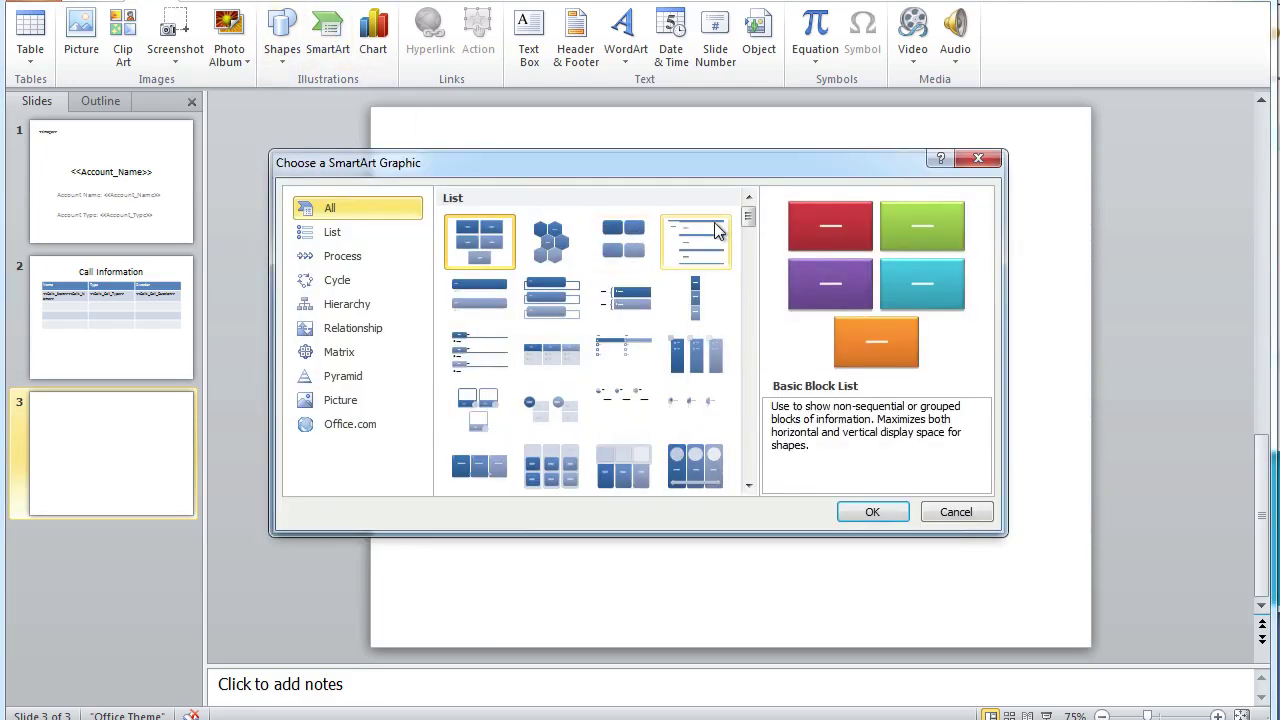
drag(750, 232, 750, 338)
click(479, 313)
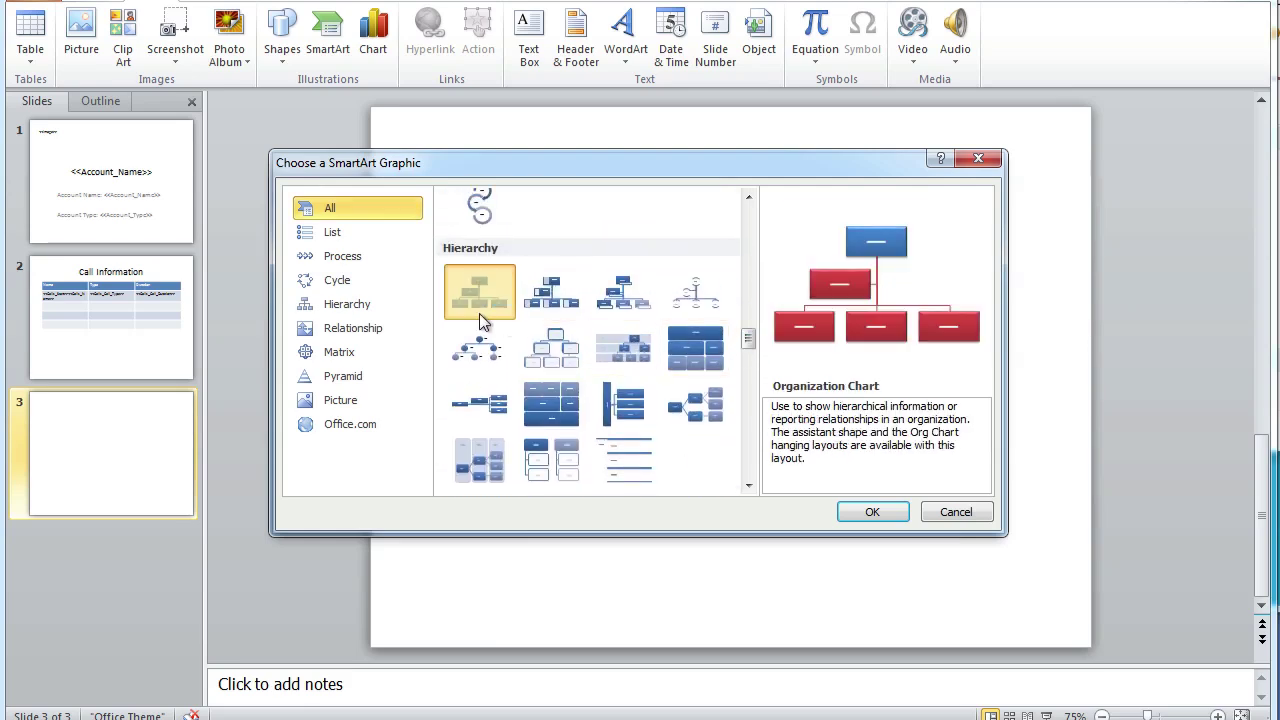
click(872, 514)
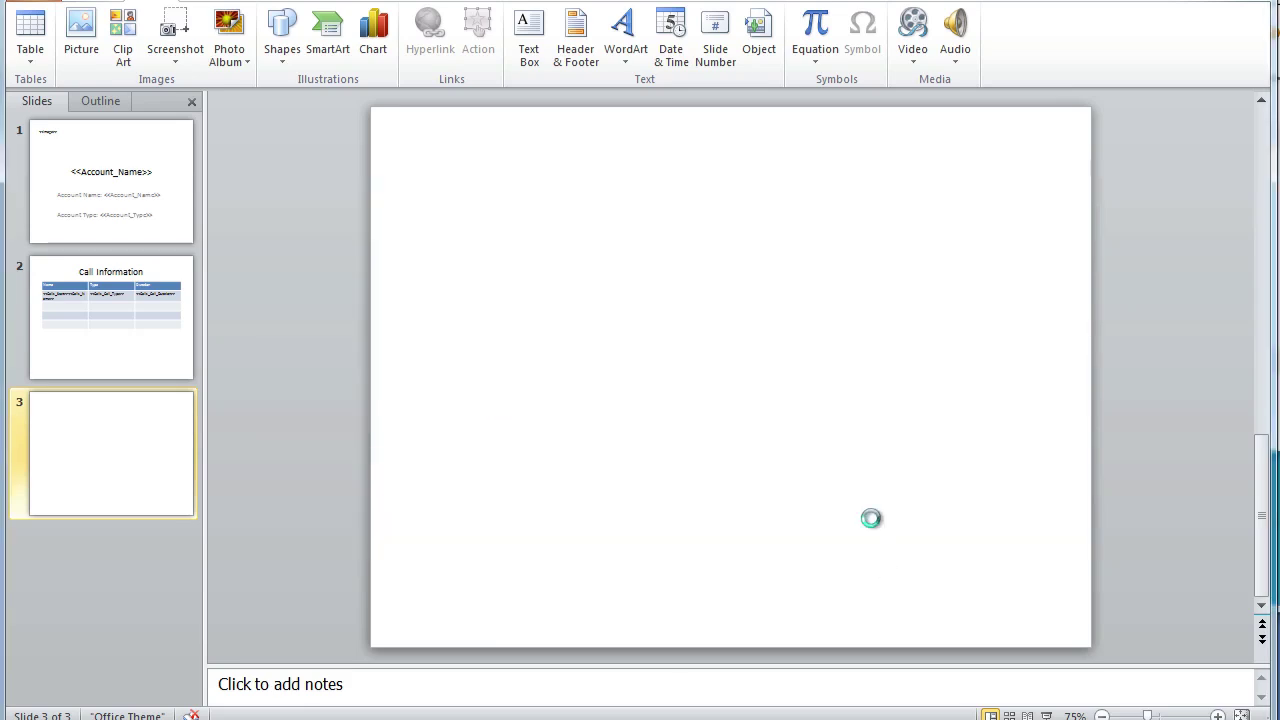
Close the SmartArt text pane and delete the assistant and all subordinate boxes, leaving only the top box of the chart.
click(306, 321)
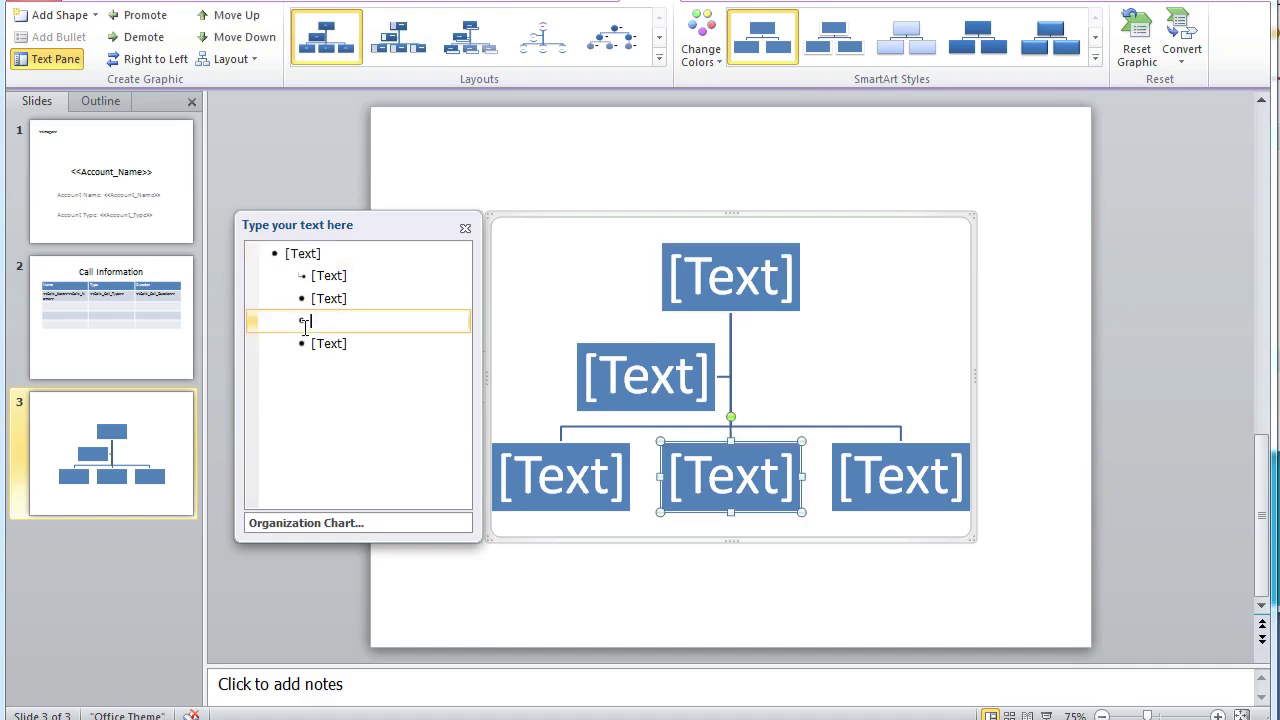
click(465, 229)
click(639, 345)
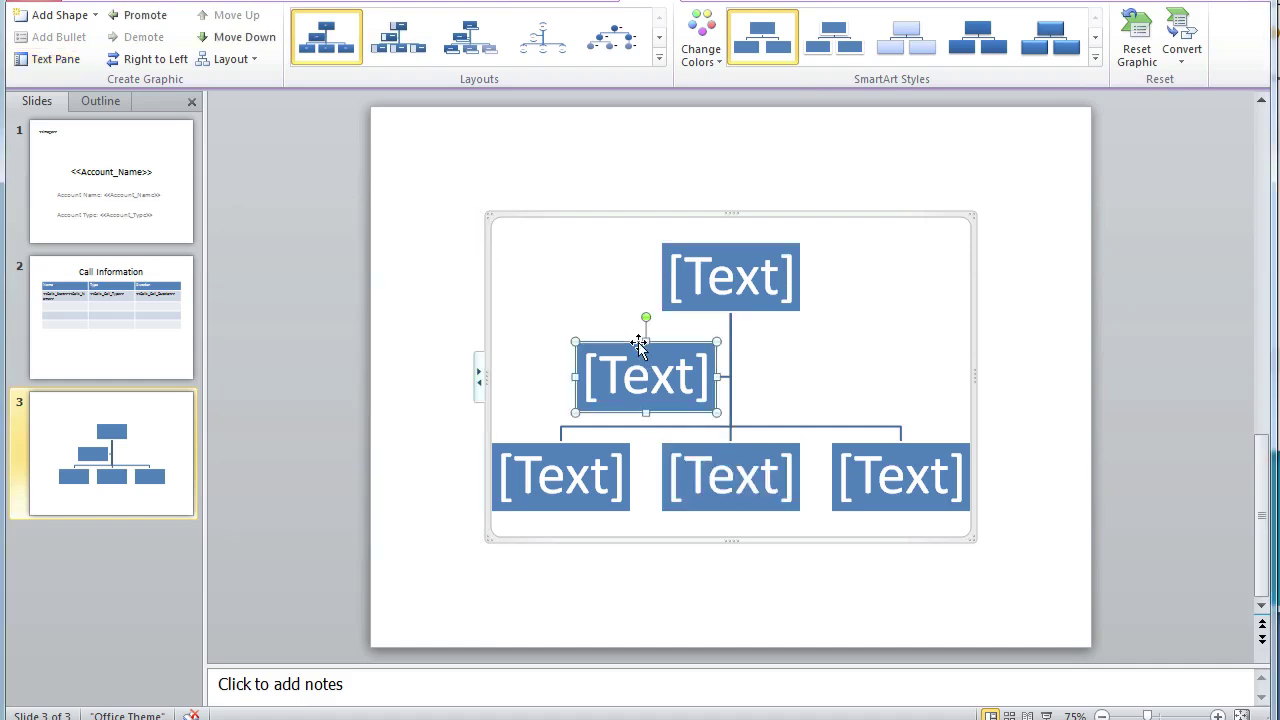
key(Delete)
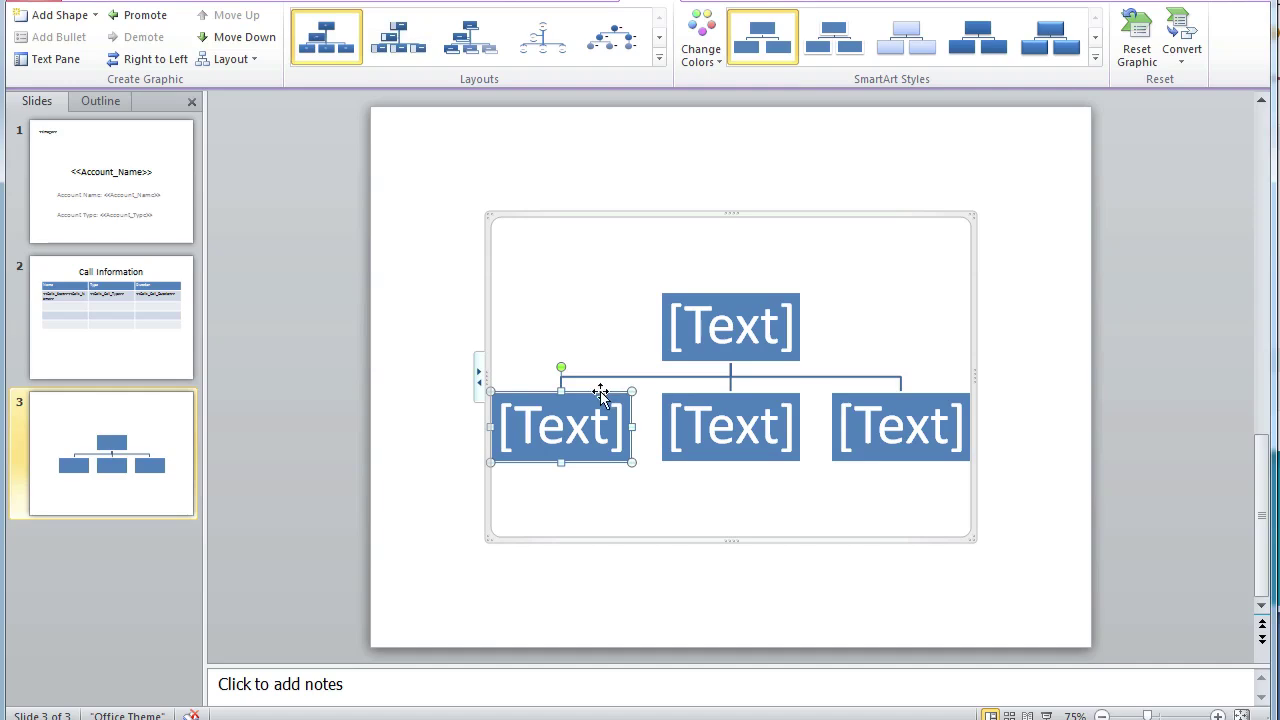
key(Delete)
key(Delete)
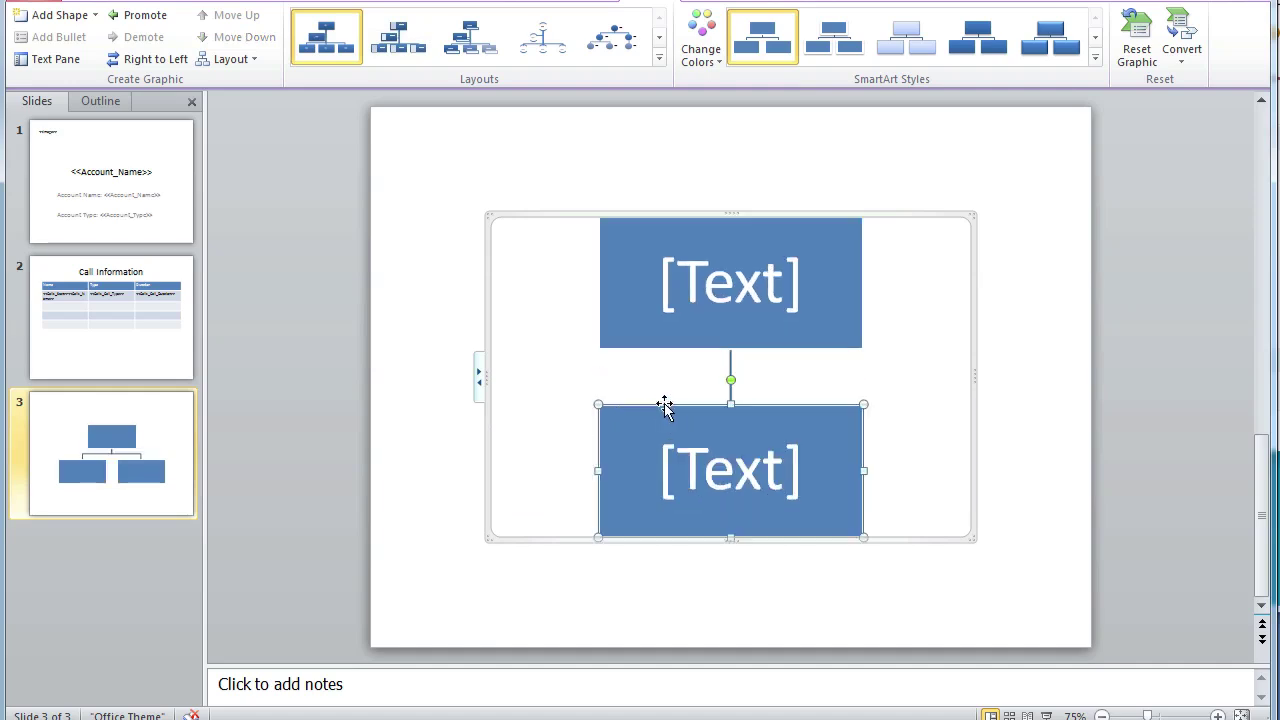
key(Delete)
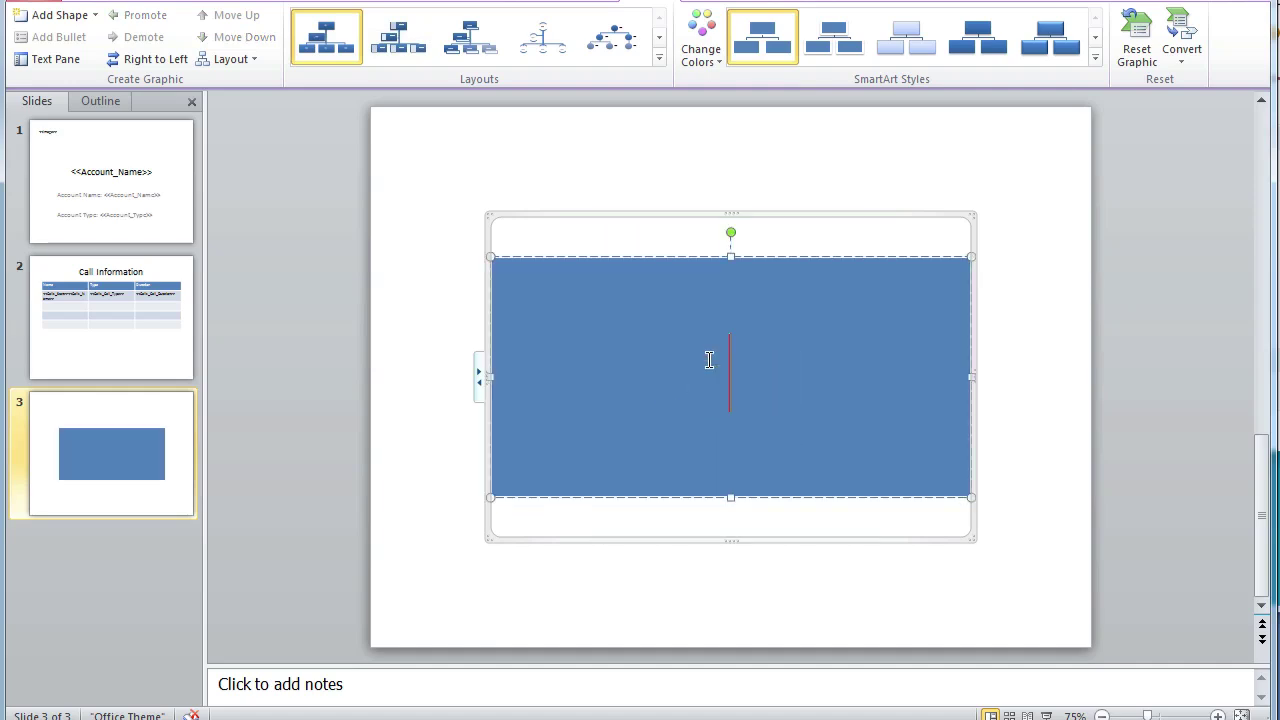
Copy the Contact object's Replicate Row tag <<Contact_Start>> from the Field Tagger into the remaining organization chart box.
click(783, 362)
key(alt+Tab)
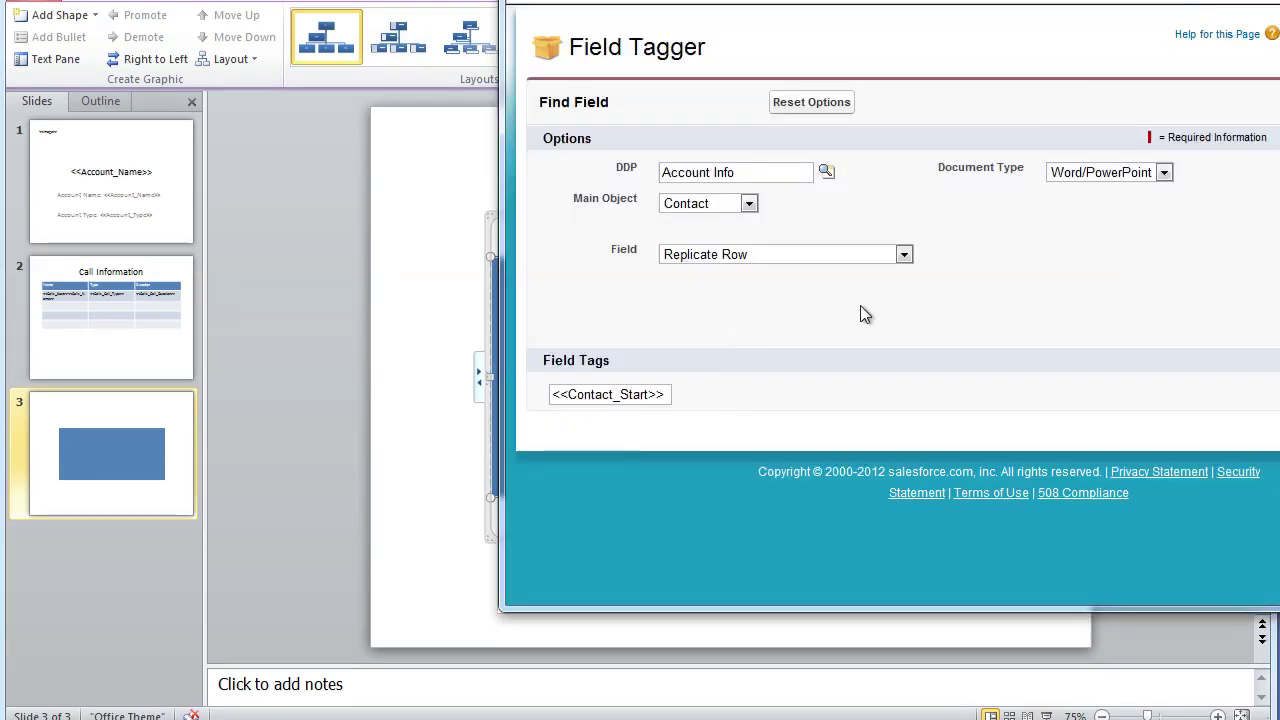
click(604, 394)
key(ctrl+c)
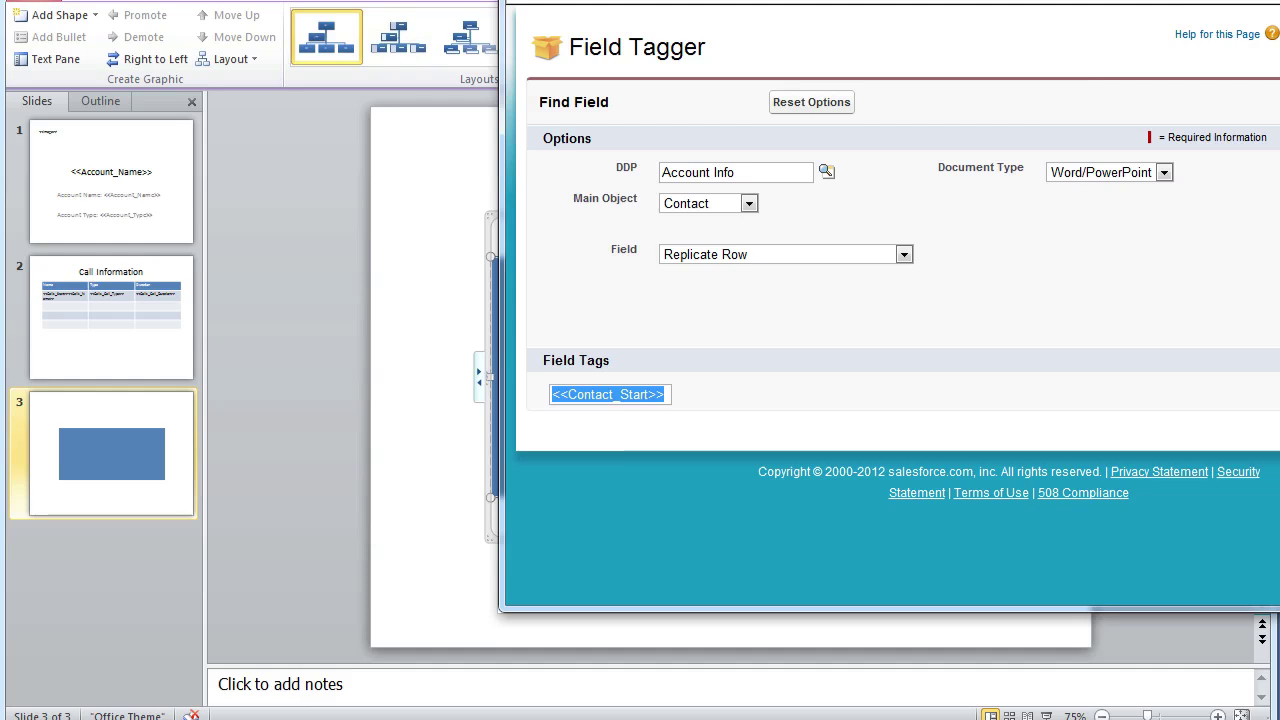
drag(646, 0, 970, 3)
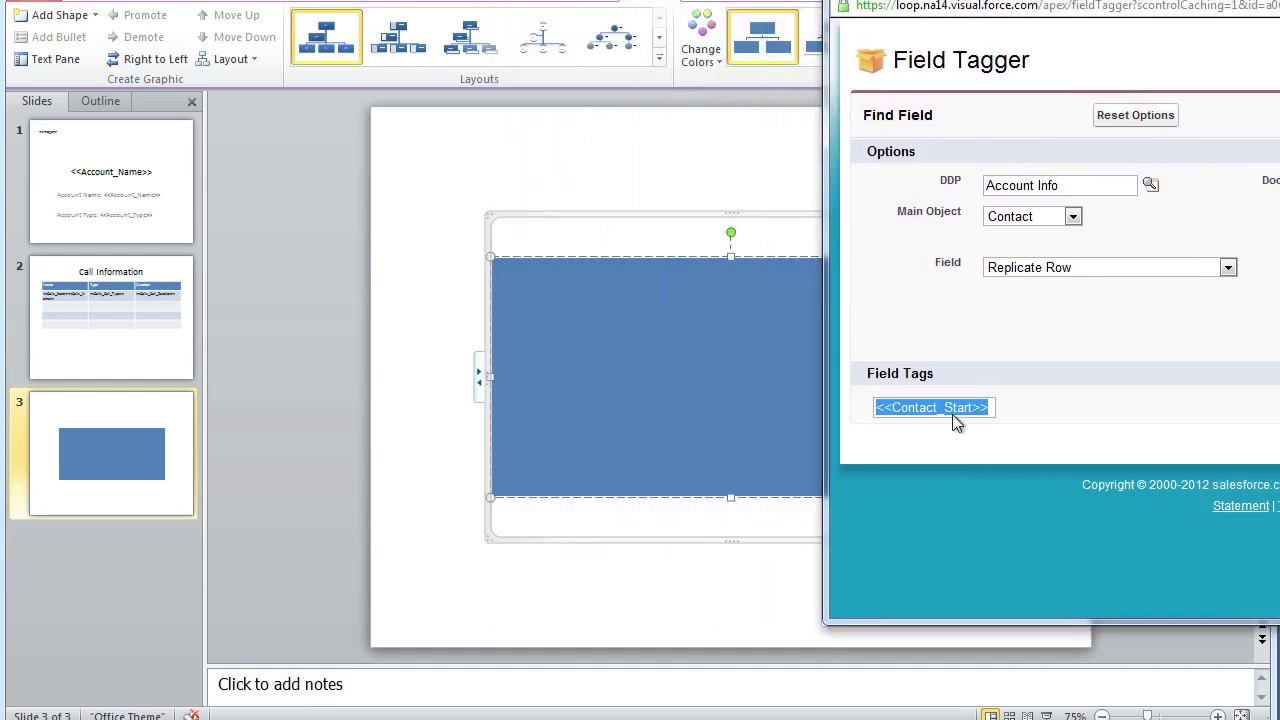
click(641, 398)
key(ctrl+v)
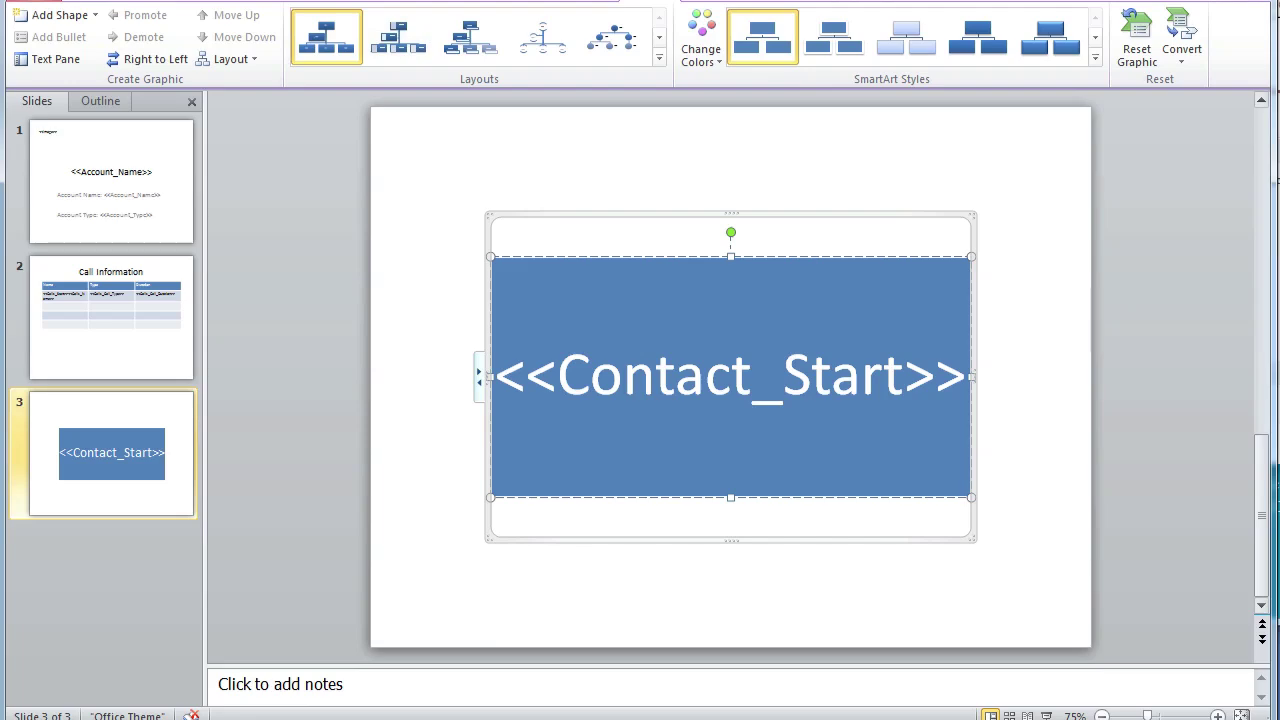
Get the Contact Full Name tag from the Field Tagger and add <<Contact_Name>> directly after <<Contact_Start>> in the chart box.
click(1276, 300)
click(1025, 273)
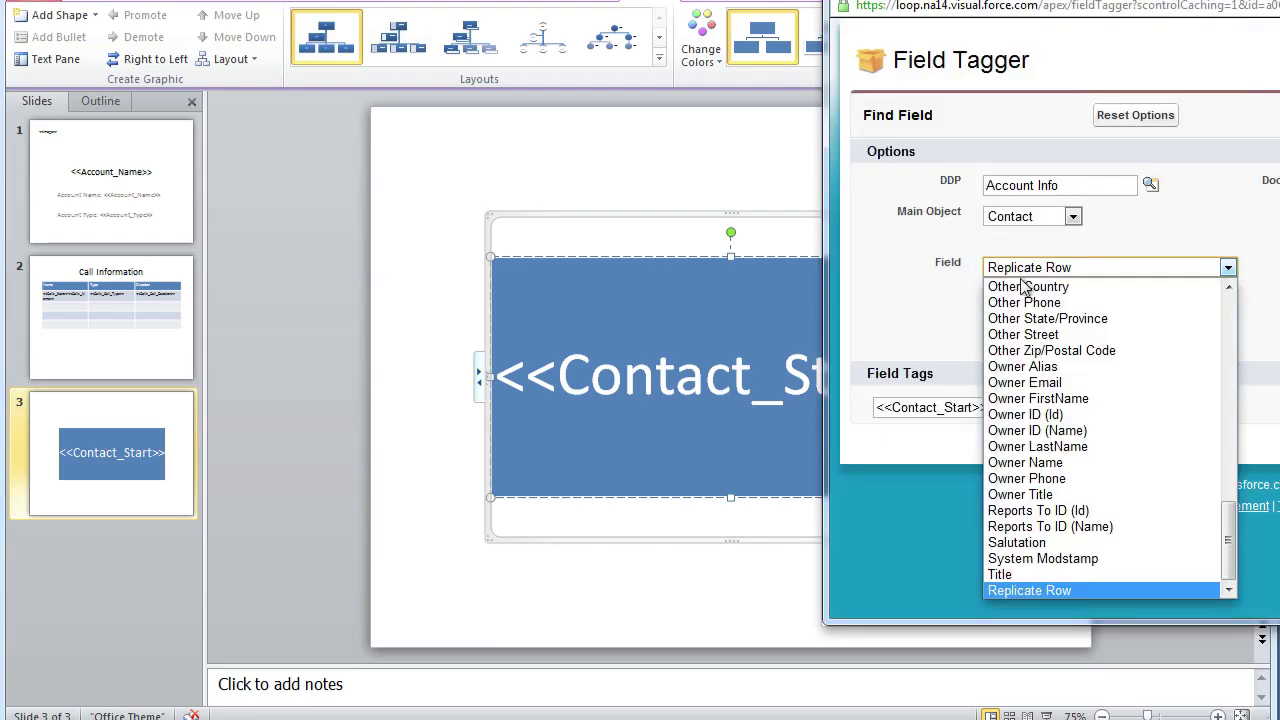
scroll(1050, 340, up, 4)
scroll(1072, 357, up, 5)
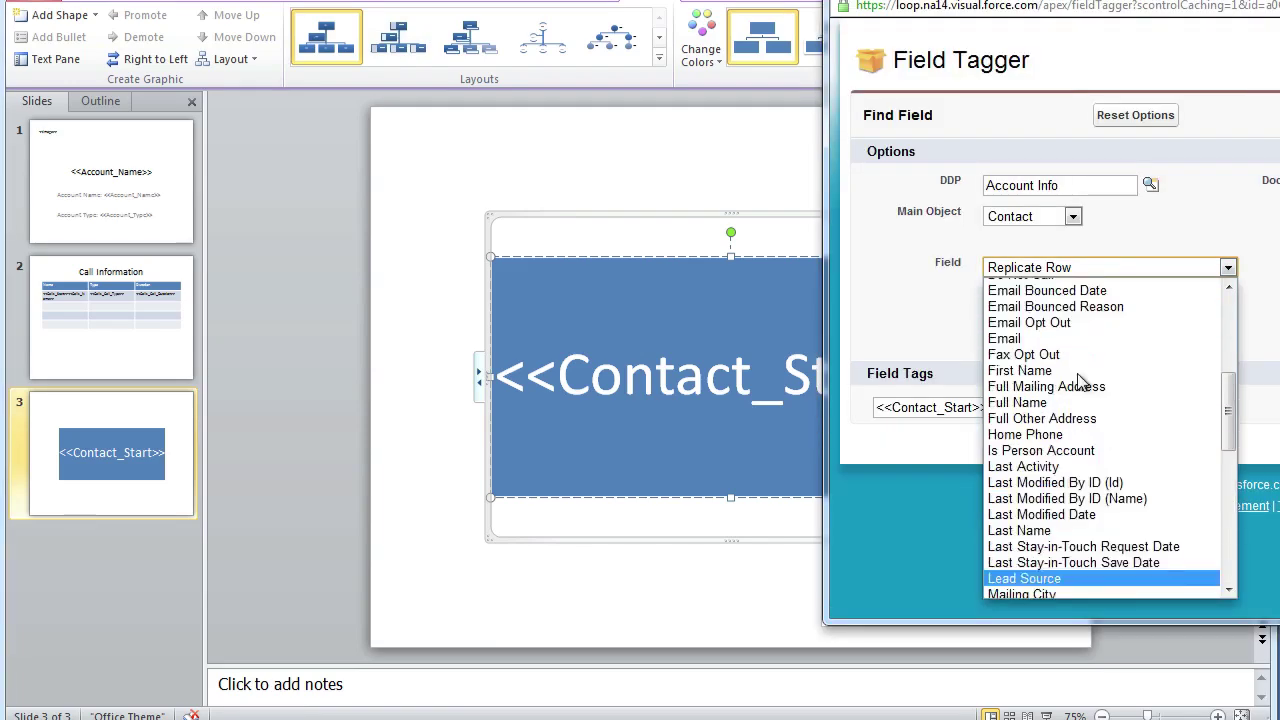
click(1072, 398)
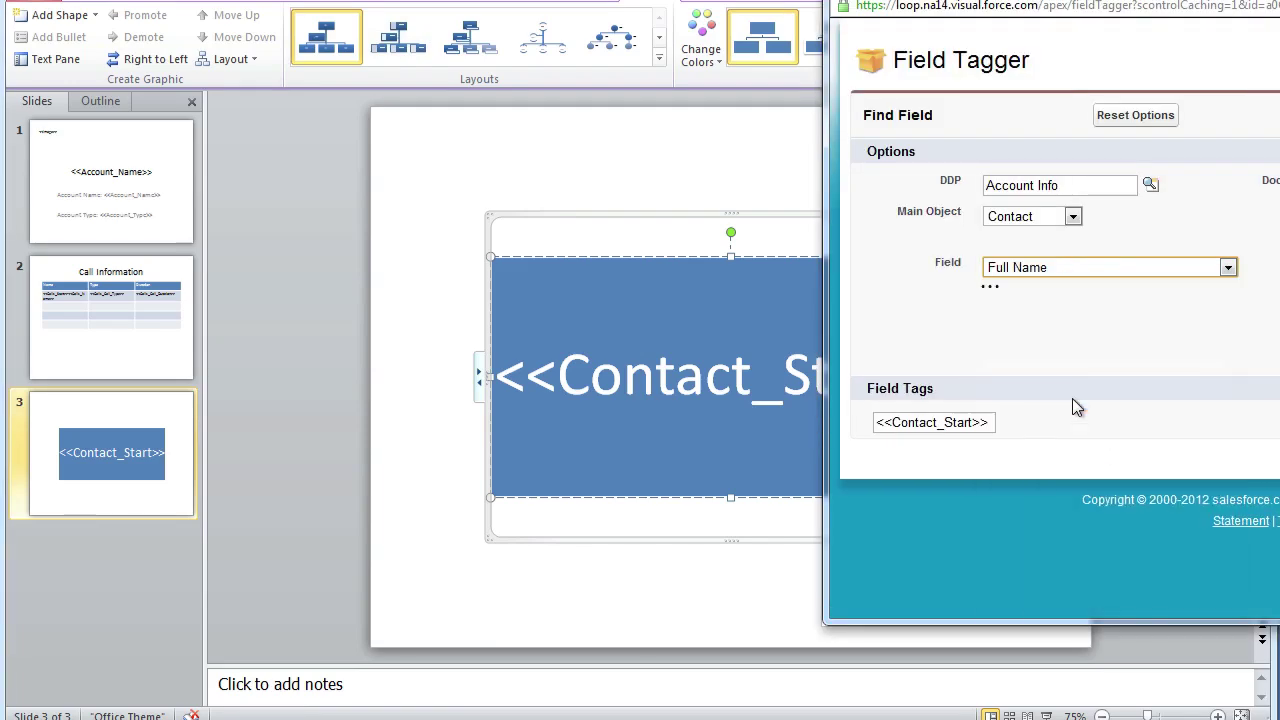
click(955, 414)
key(ctrl+c)
key(alt+Tab)
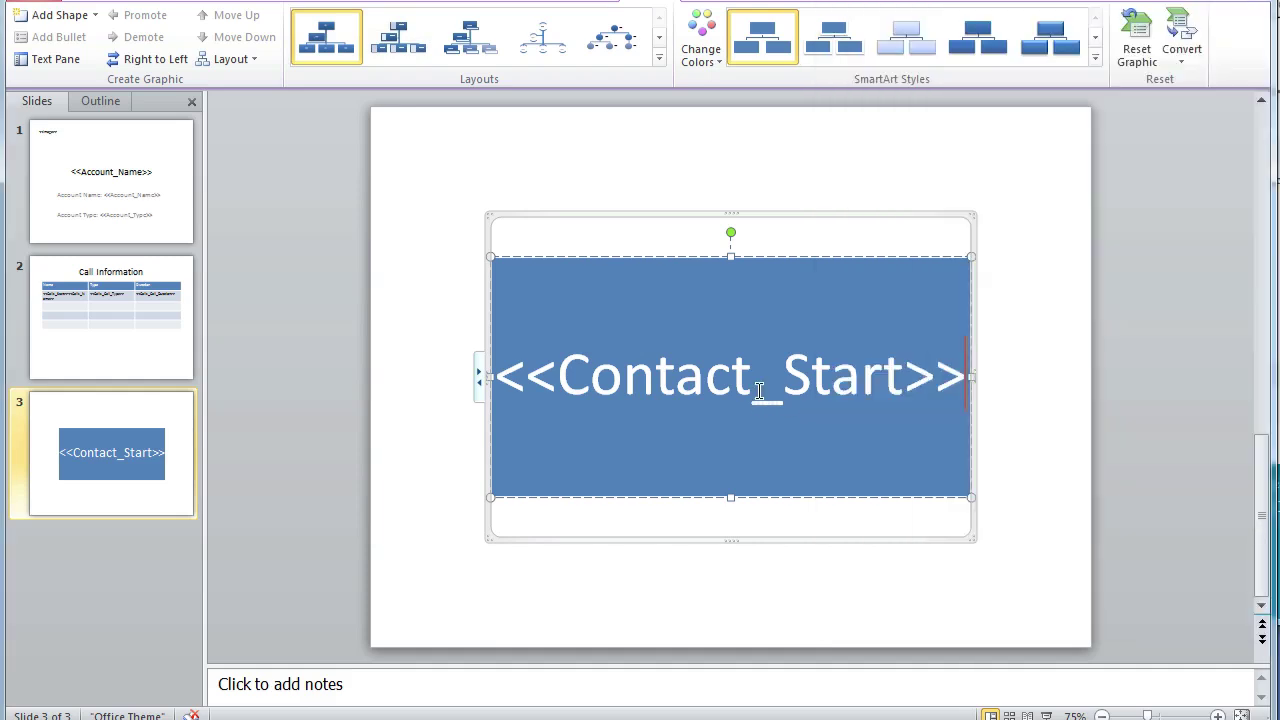
click(929, 379)
key(ctrl+v)
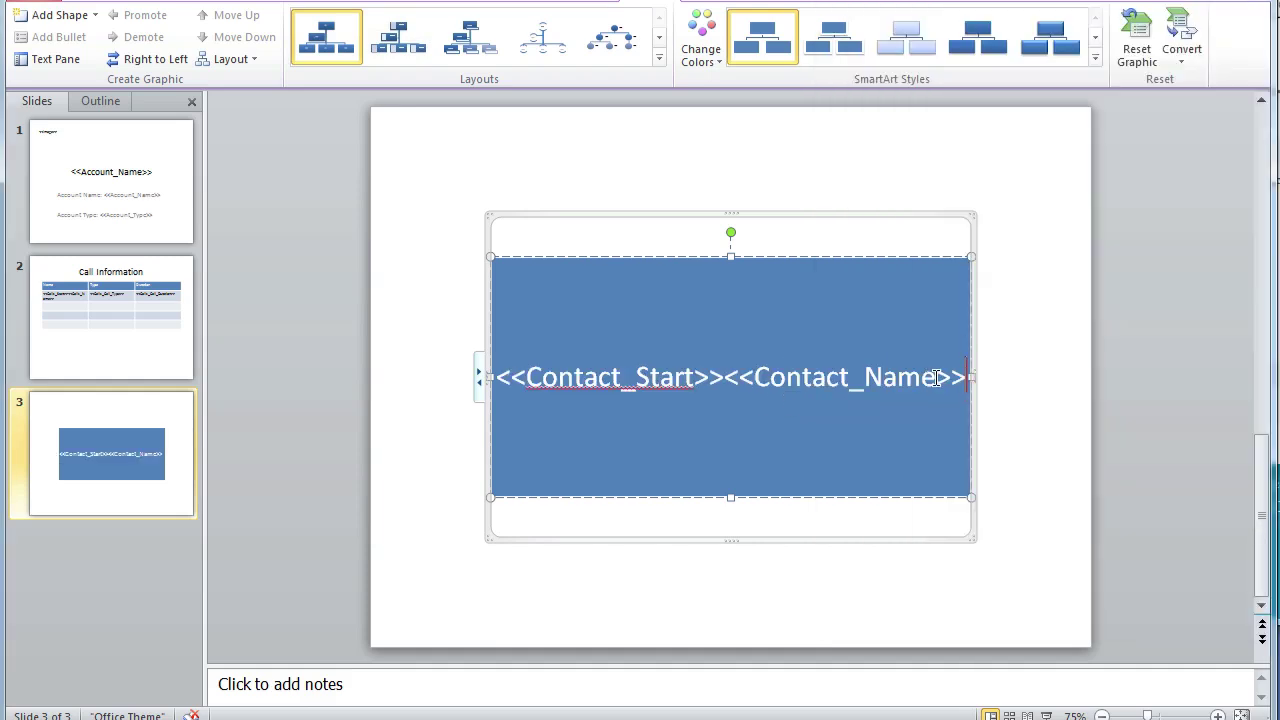
Add a second line to the chart box reading "Email: <<Contact_Email>>", using the Contact Email tag from the Field Tagger.
key(Return)
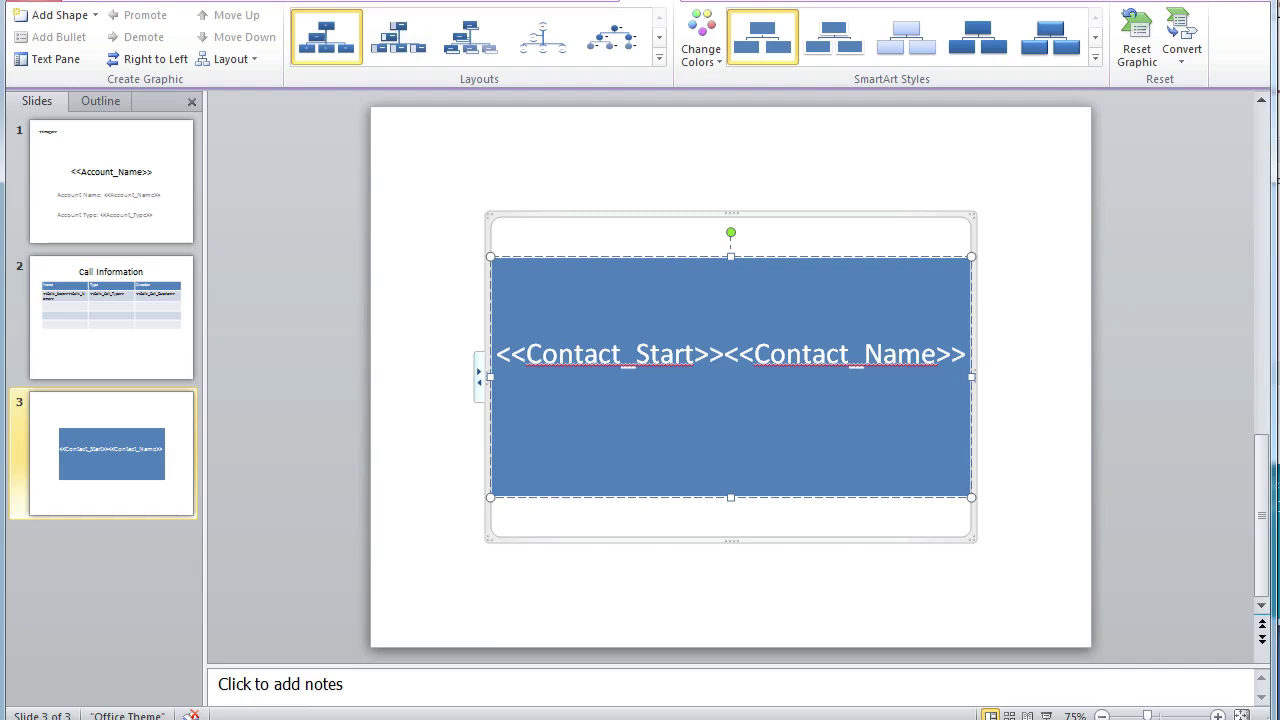
text(Email:)
click(1272, 330)
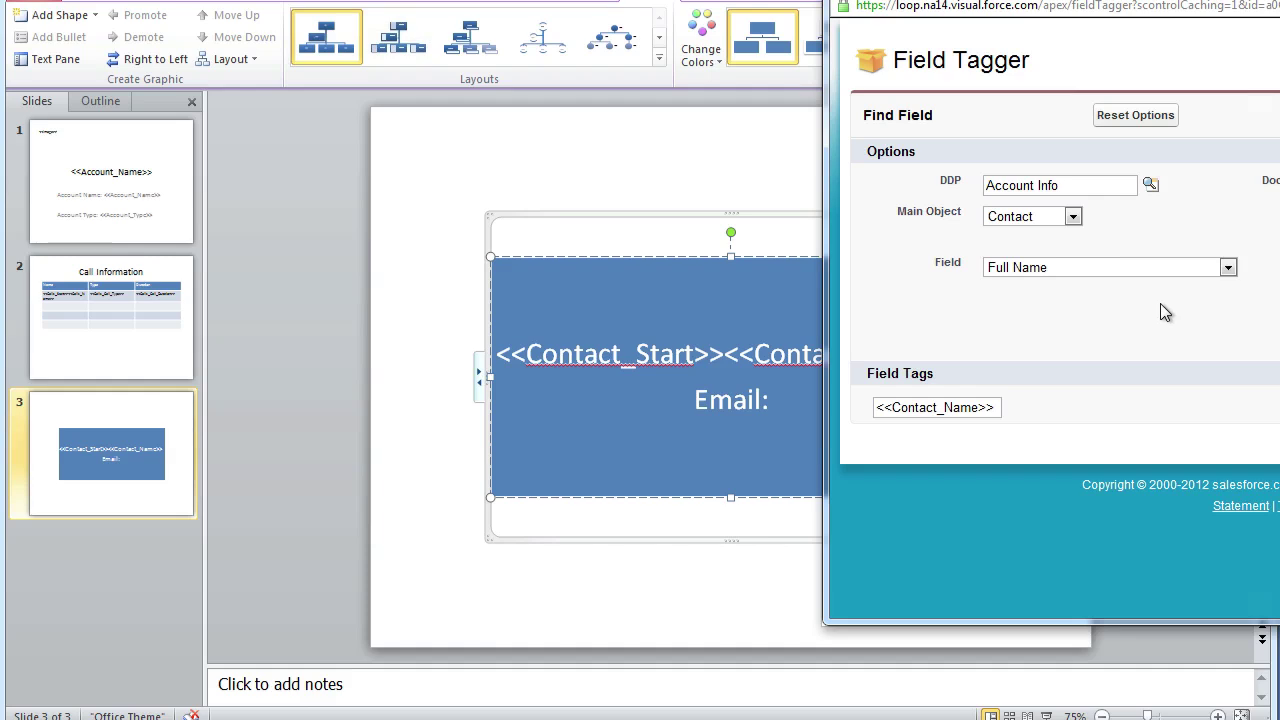
click(1111, 272)
scroll(1098, 300, up, 1)
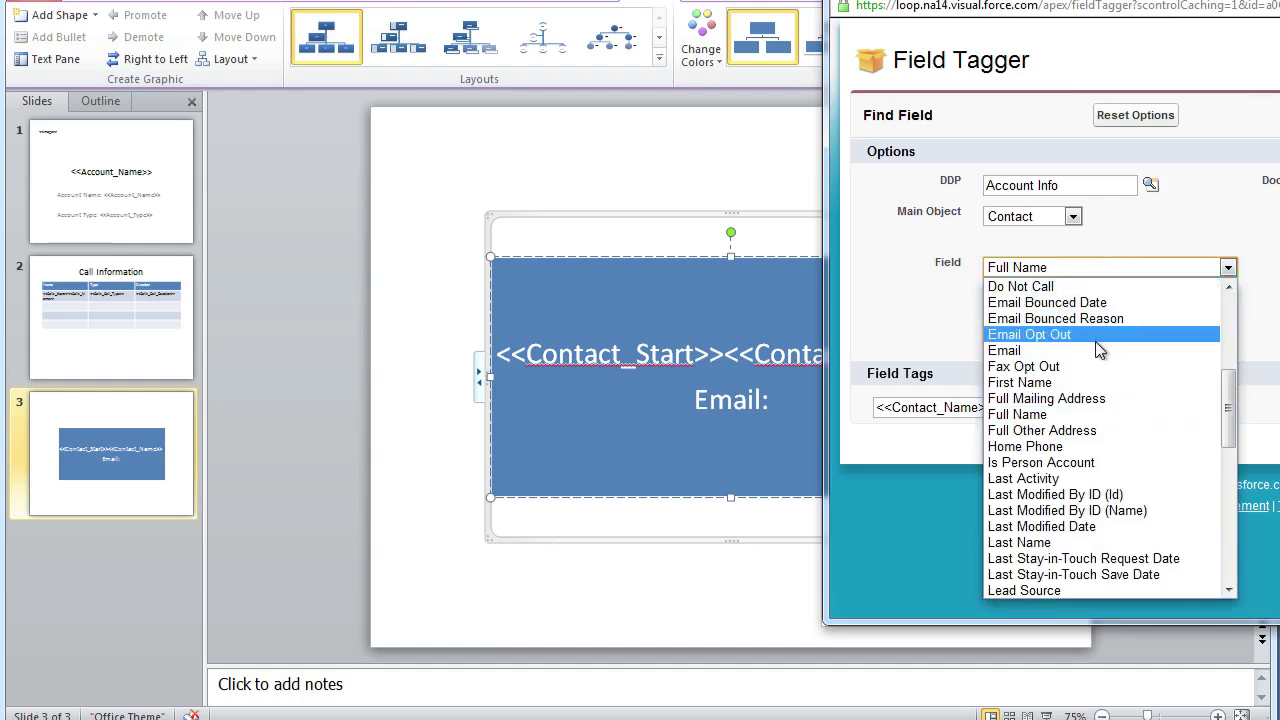
click(1094, 350)
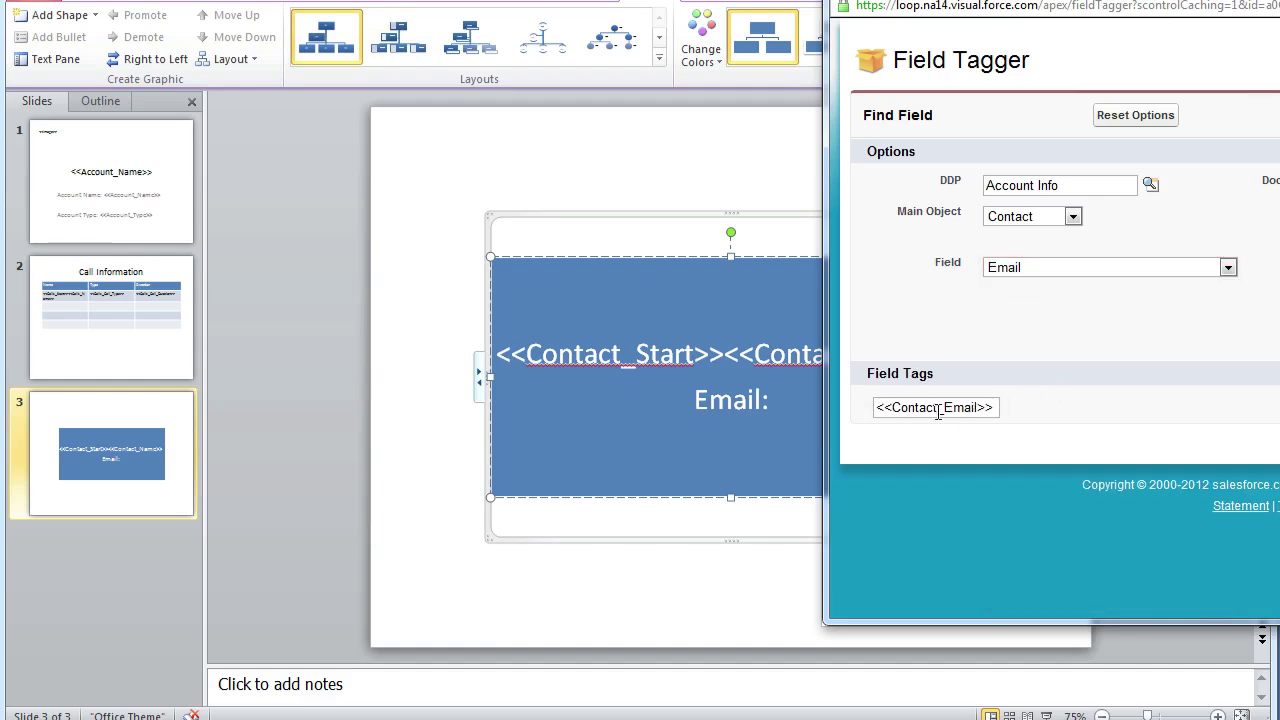
drag(994, 407, 876, 420)
key(ctrl+c)
click(788, 400)
key(ctrl+v)
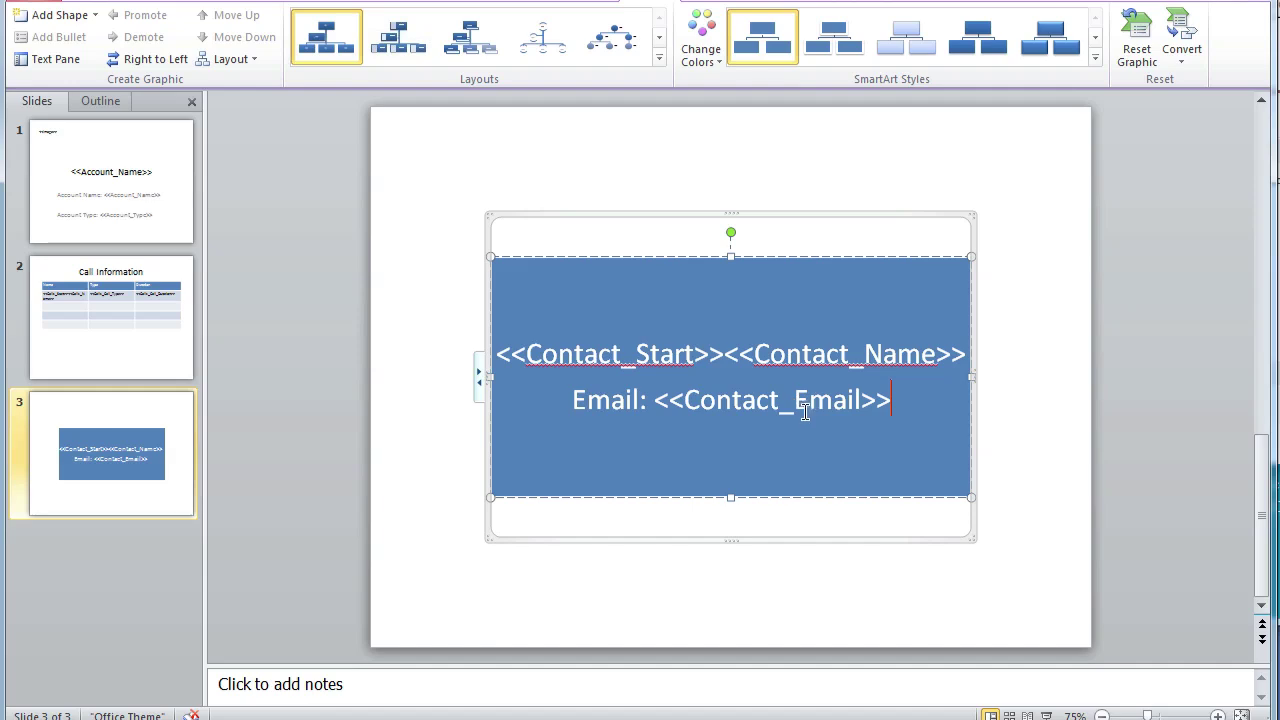
Copy the Contact Business Phone tag <<Contact_Phone>> from the Field Tagger and add it on a new line below the email line.
key(Return)
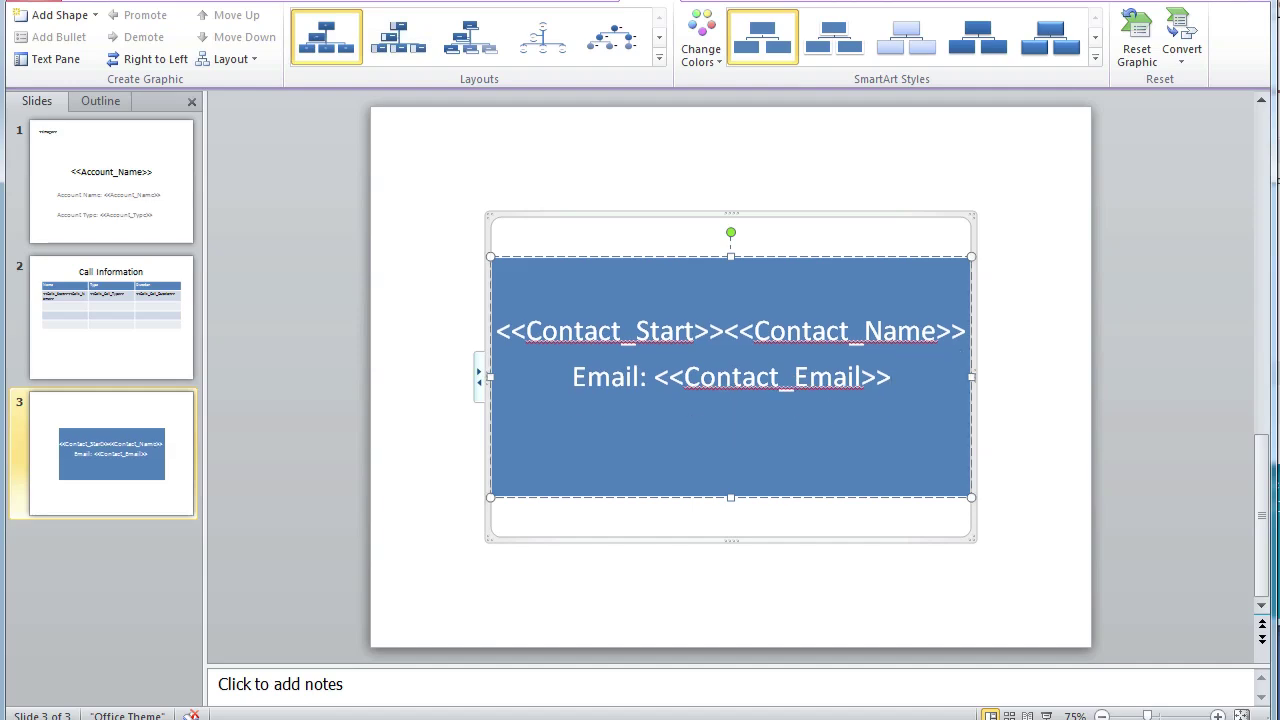
key(alt+Tab)
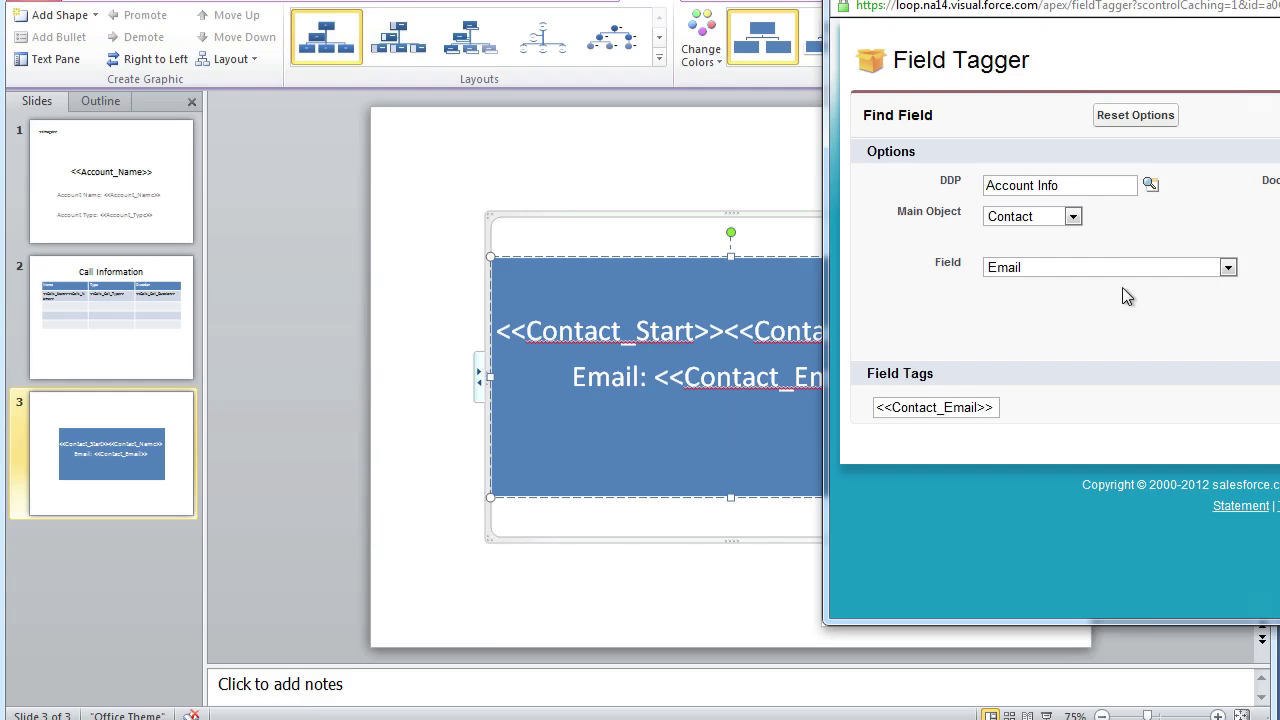
click(1114, 268)
scroll(1115, 430, down, 11)
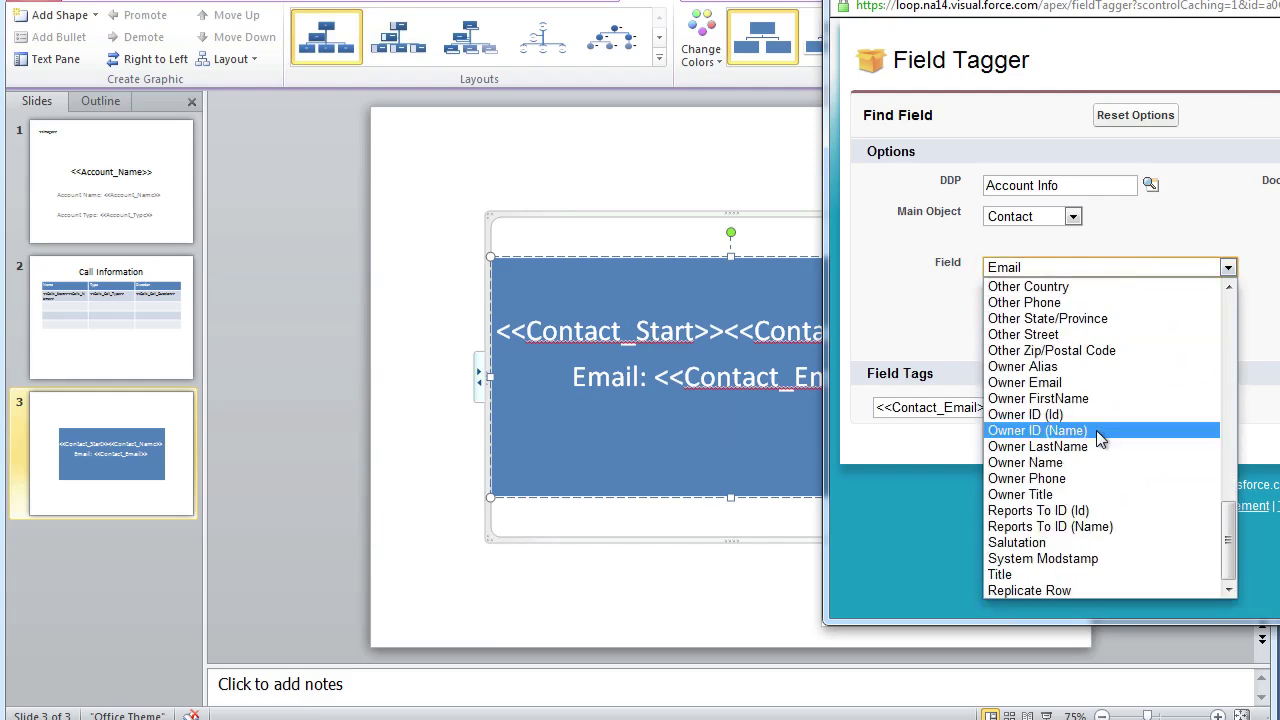
scroll(1096, 430, up, 20)
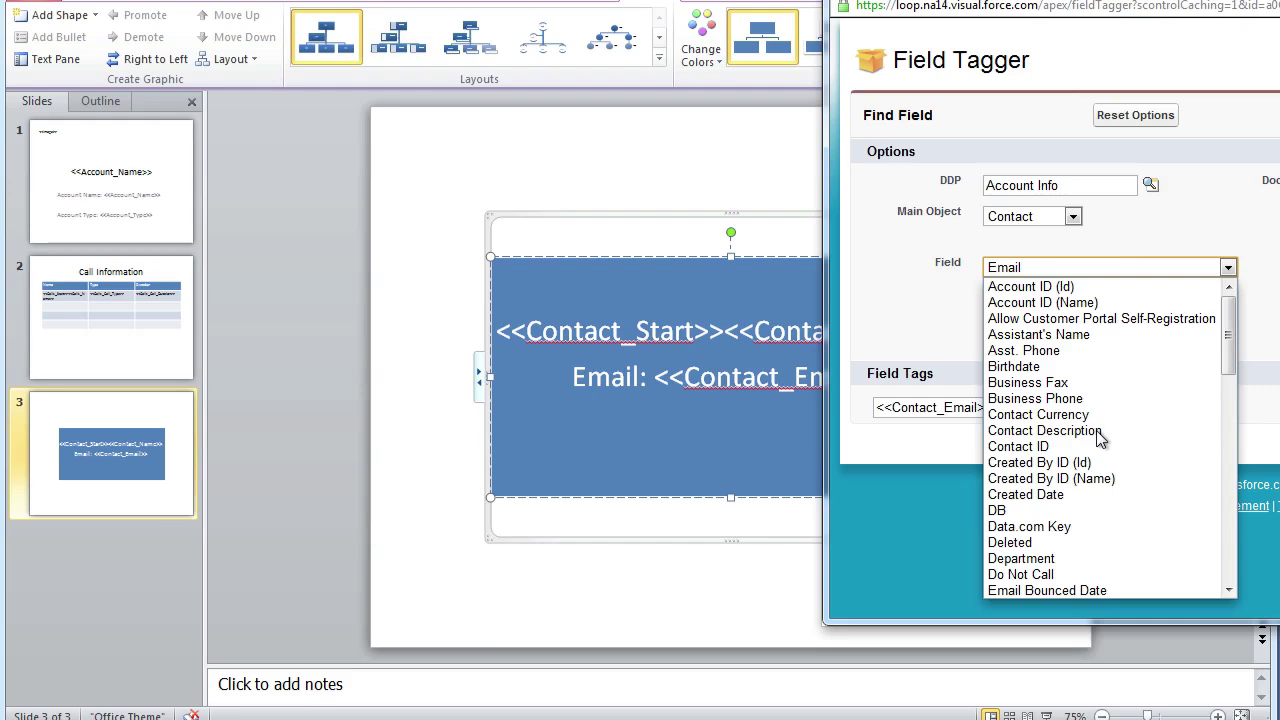
click(1080, 405)
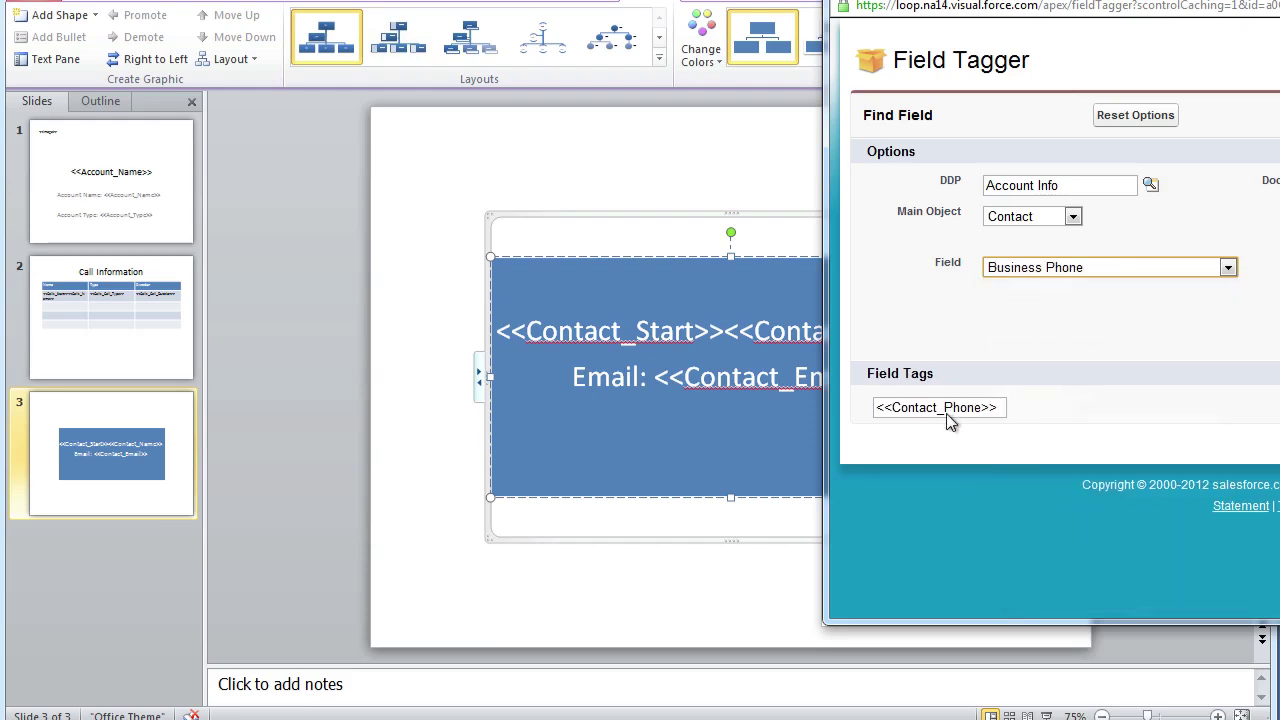
click(946, 414)
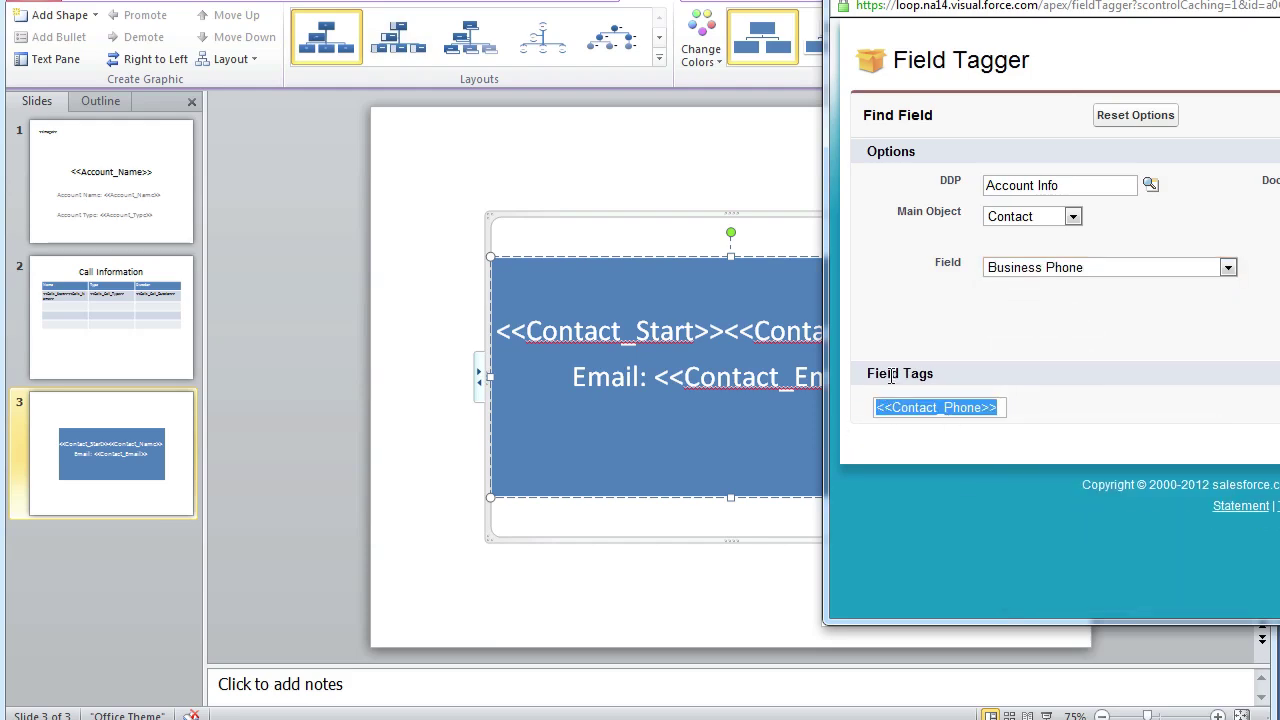
click(748, 455)
key(Return)
key(ctrl+v)
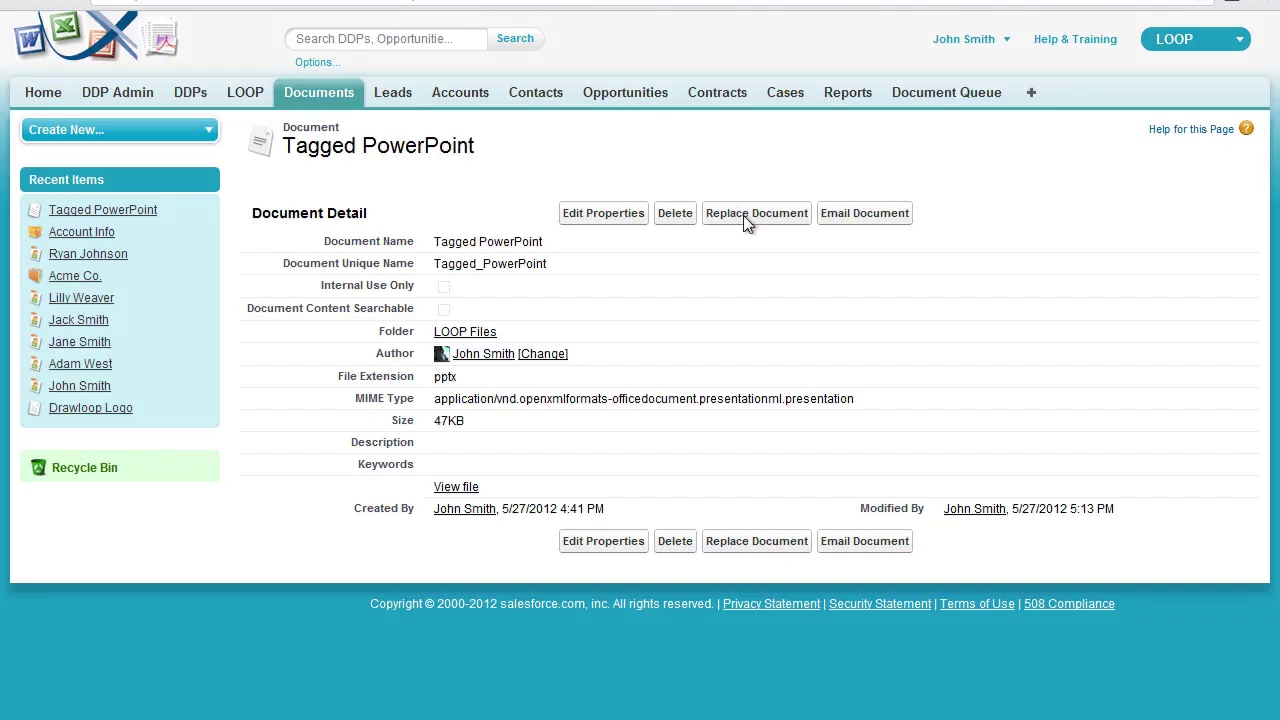
Replace the Tagged PowerPoint document in Salesforce with the file Tagged PowerPoint (1) from the Downloads folder.
click(745, 215)
click(463, 282)
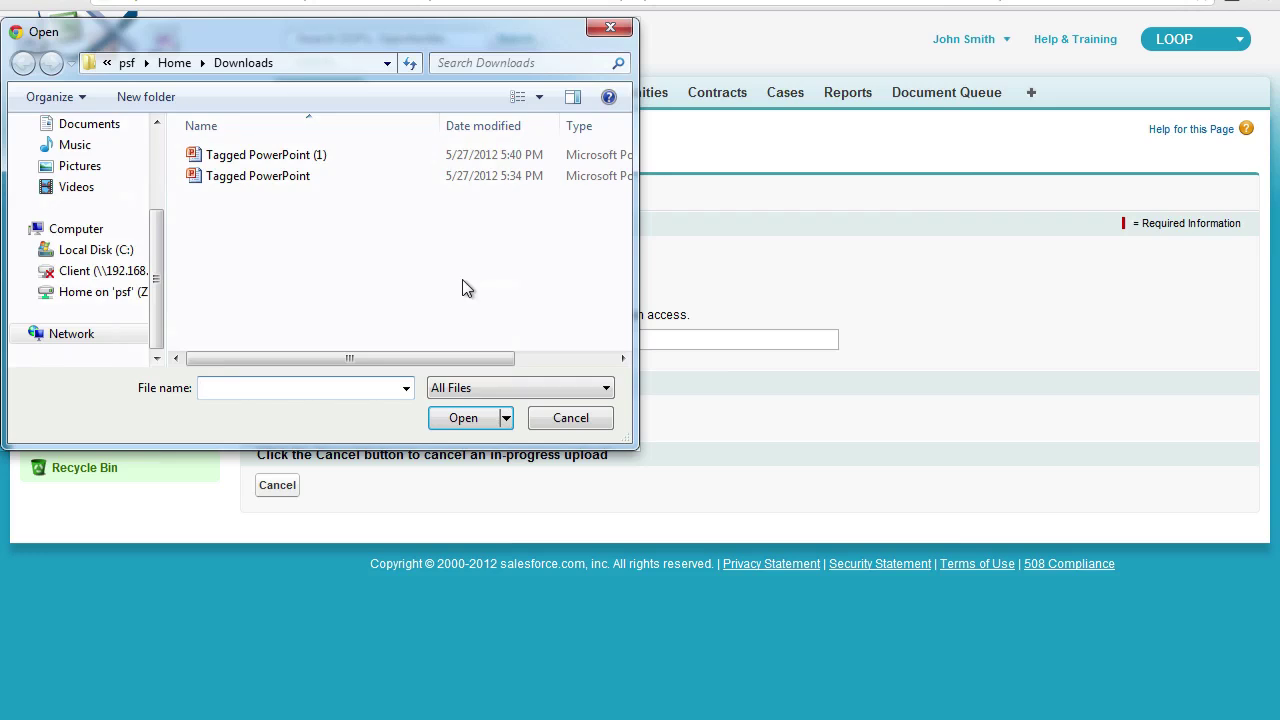
double_click(276, 157)
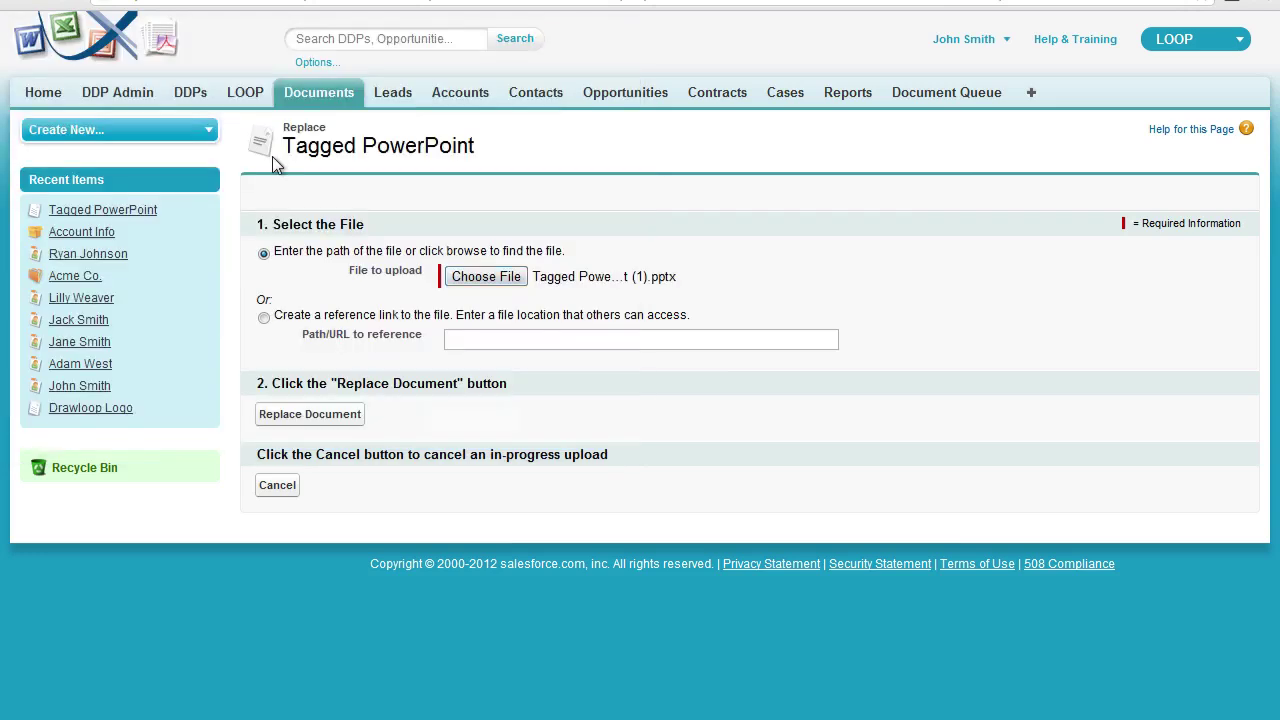
click(318, 420)
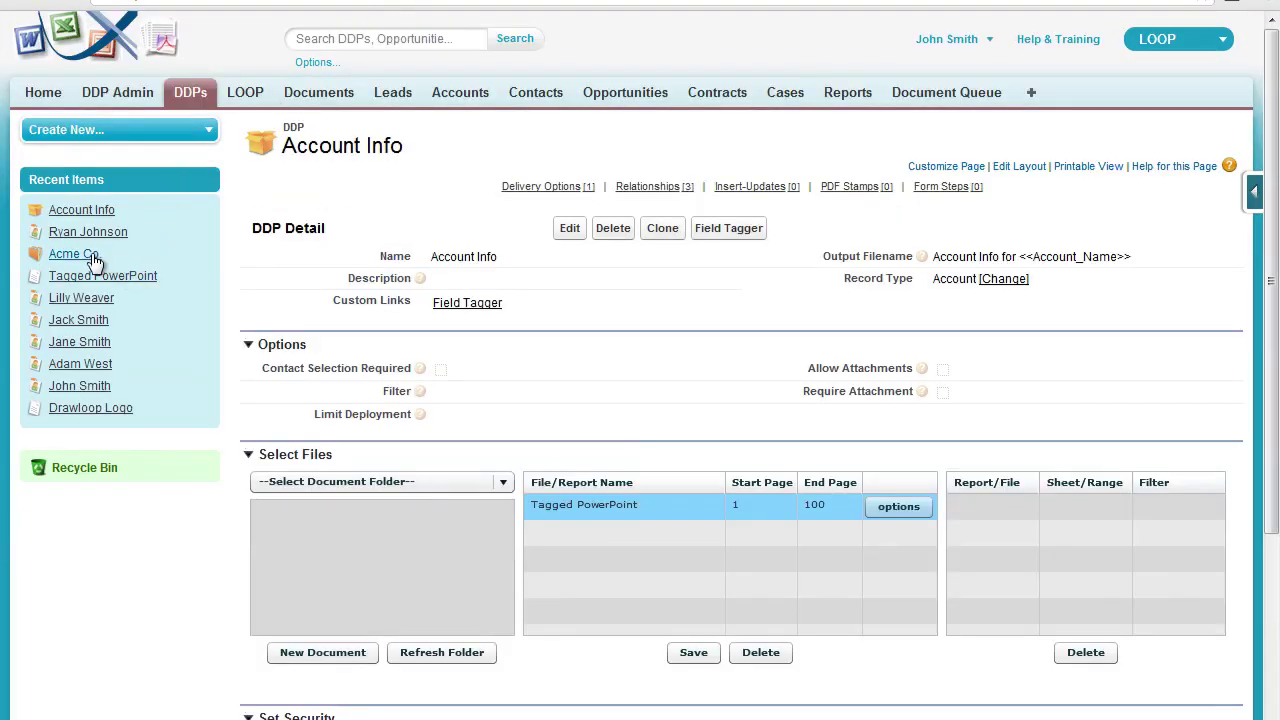
Run the Account Info DDP from the Acme Co. account through LOOPlus, with the second listed contact selected and PowerPoint download as delivery.
click(93, 258)
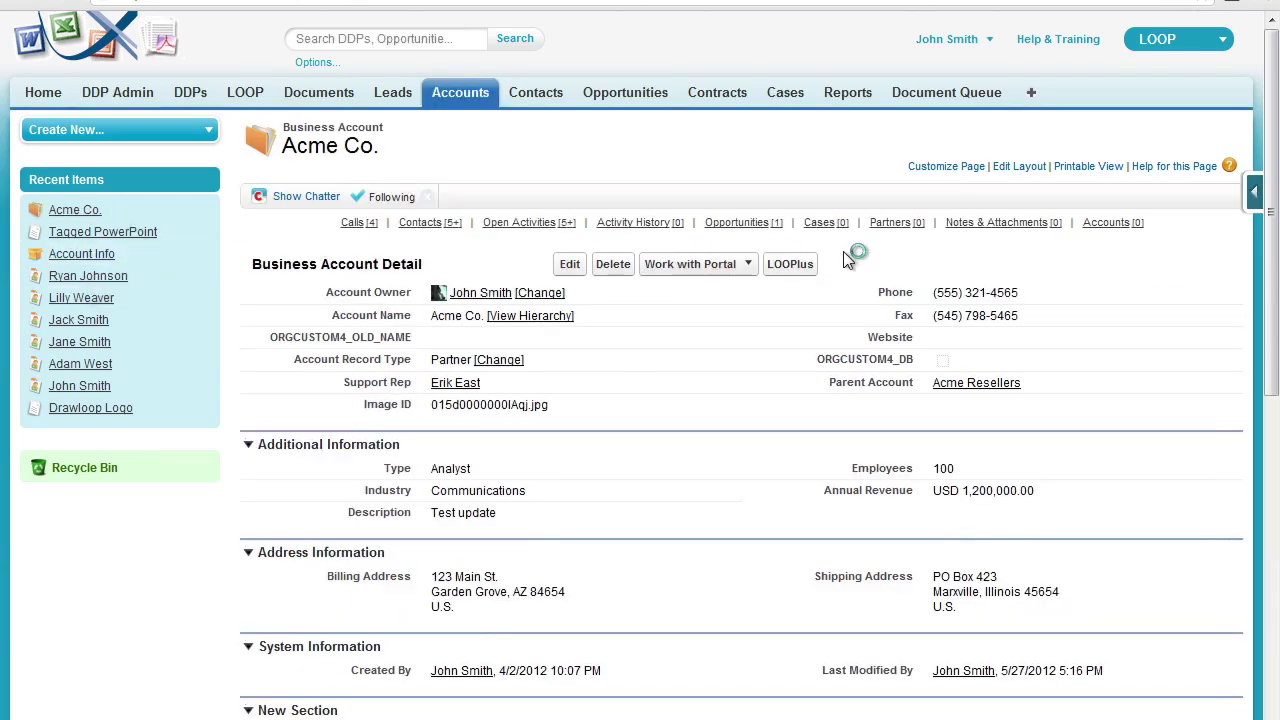
click(806, 266)
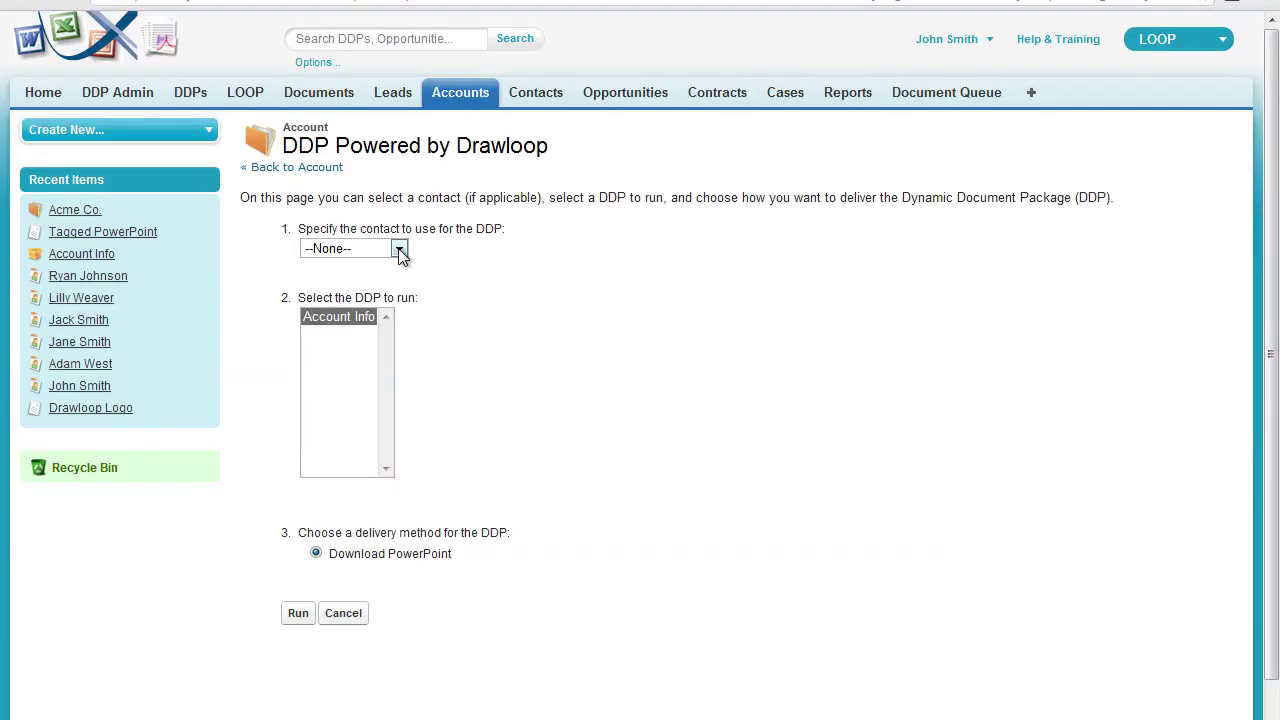
click(398, 249)
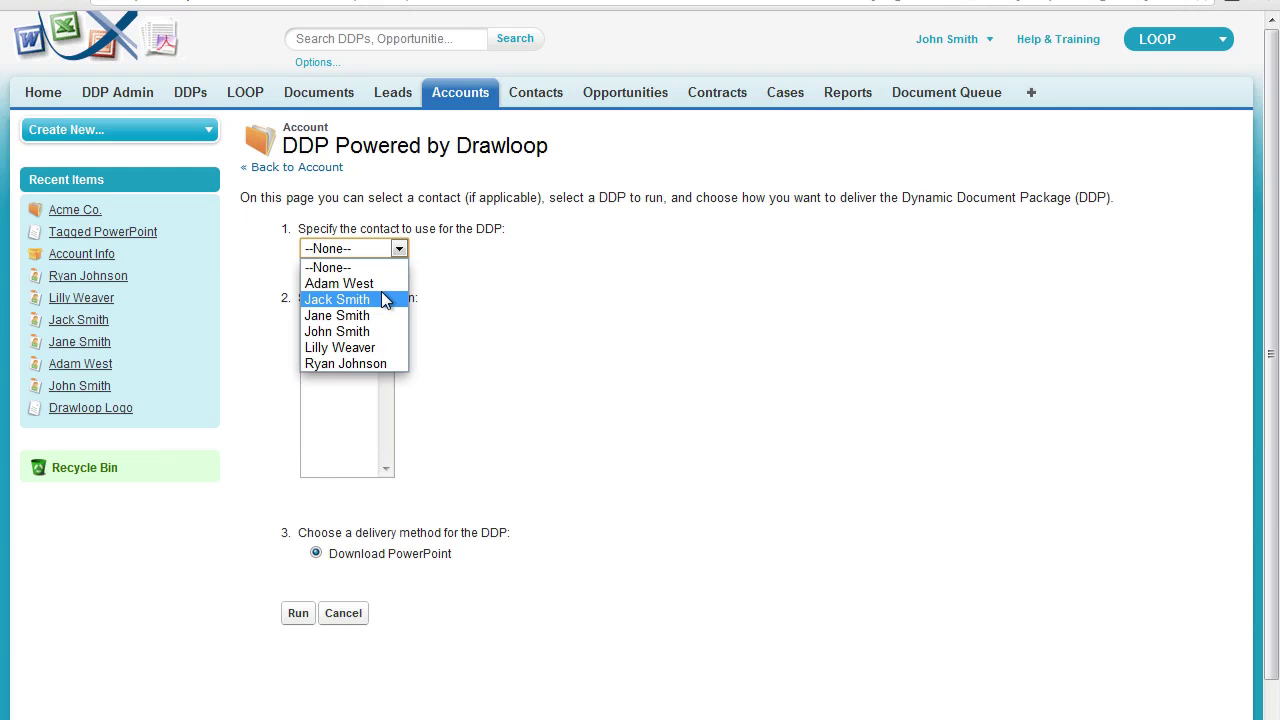
click(395, 299)
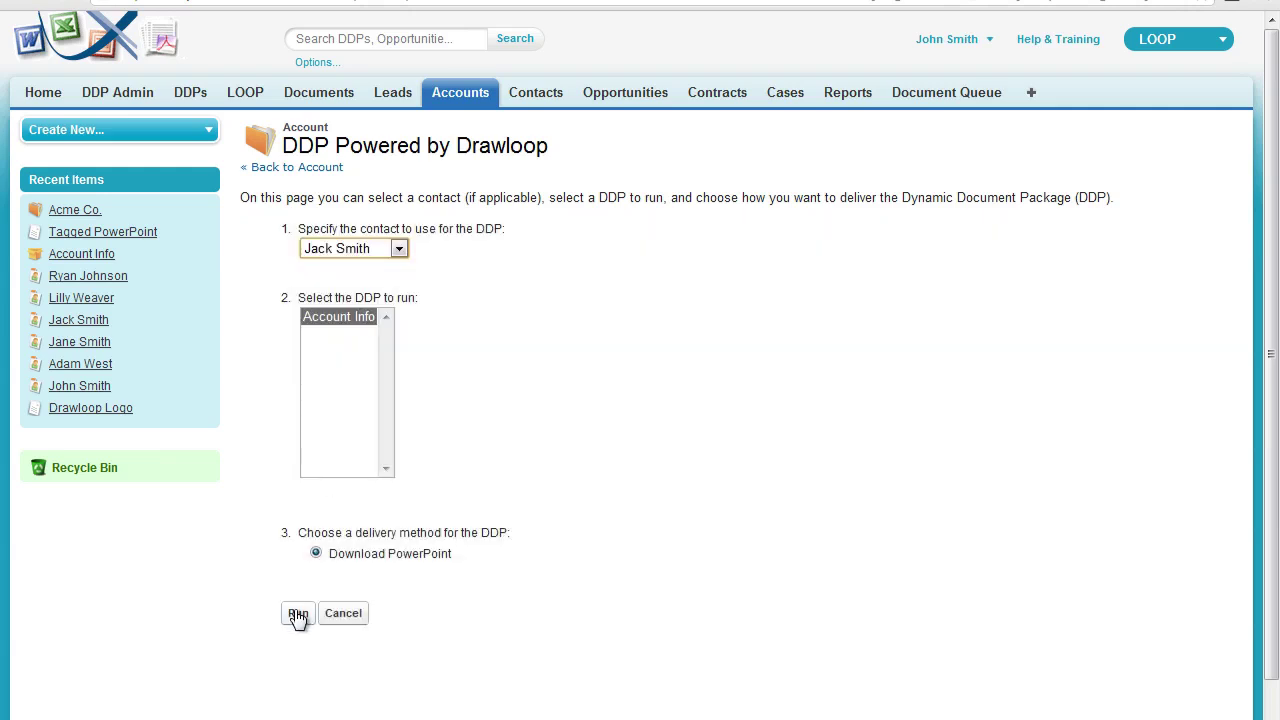
click(298, 614)
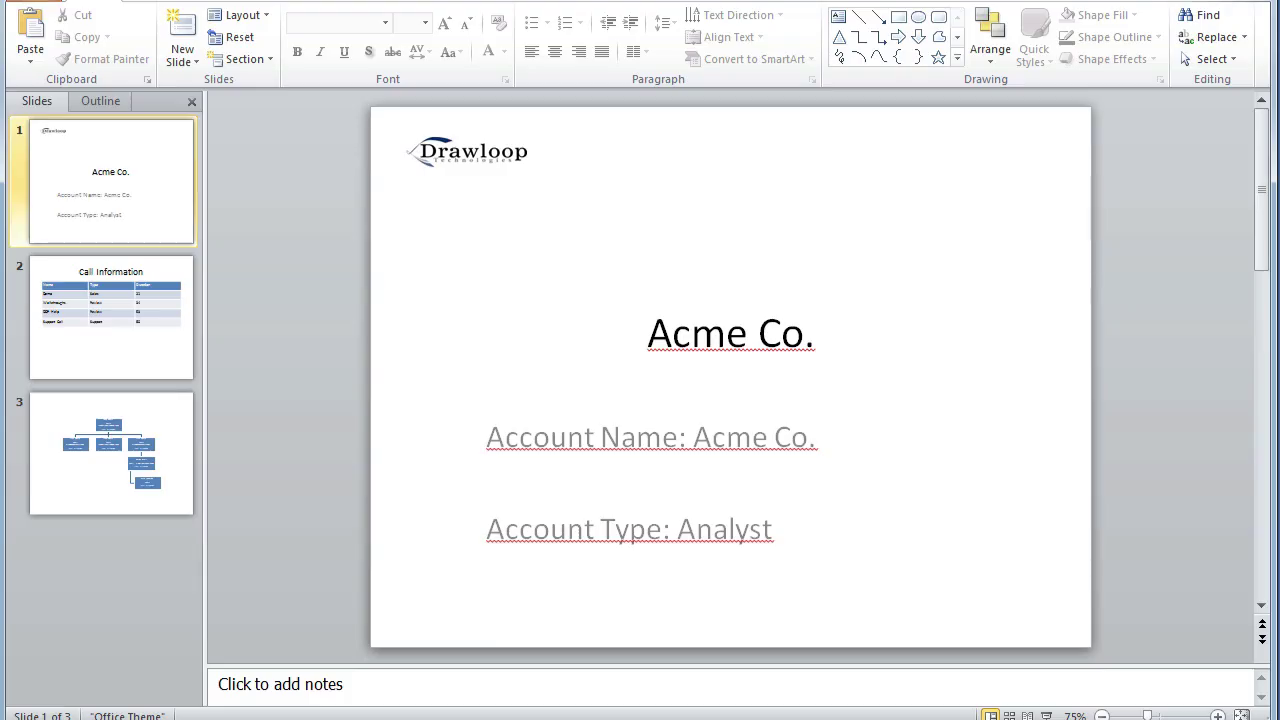
Review the call information table on slide 2 and the contact hierarchy chart on slide 3 of the generated presentation.
click(132, 335)
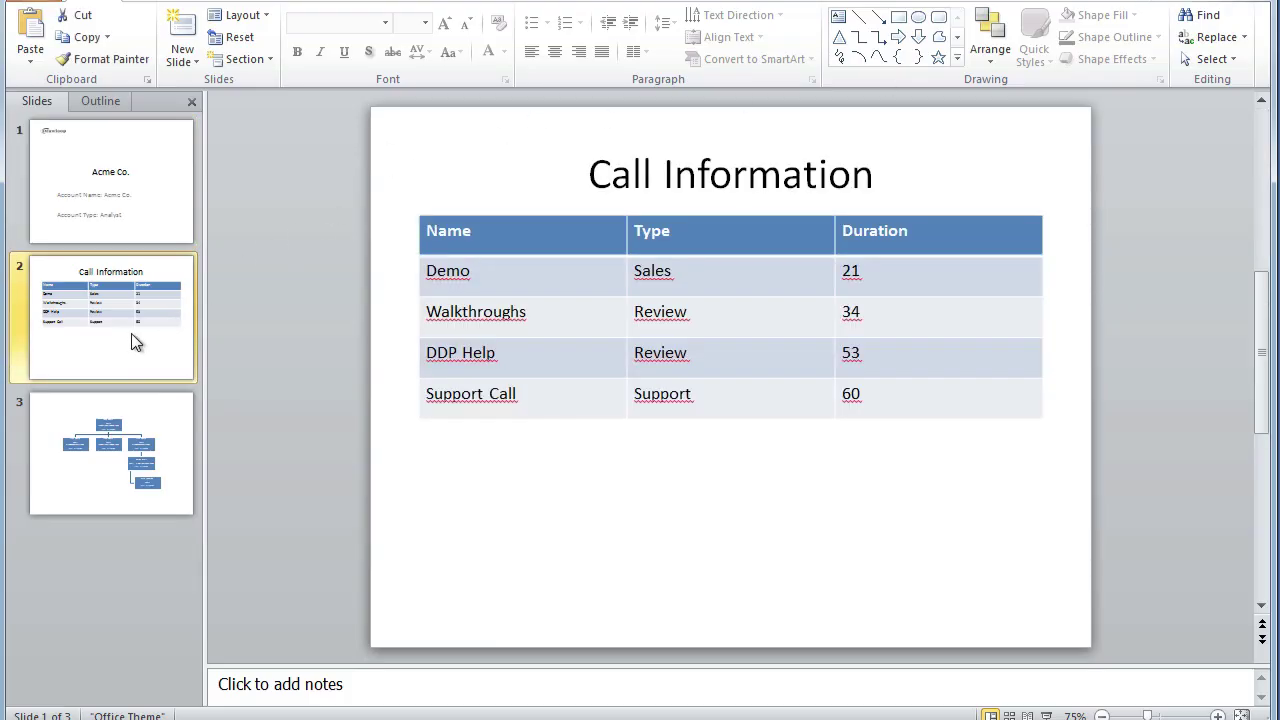
click(132, 396)
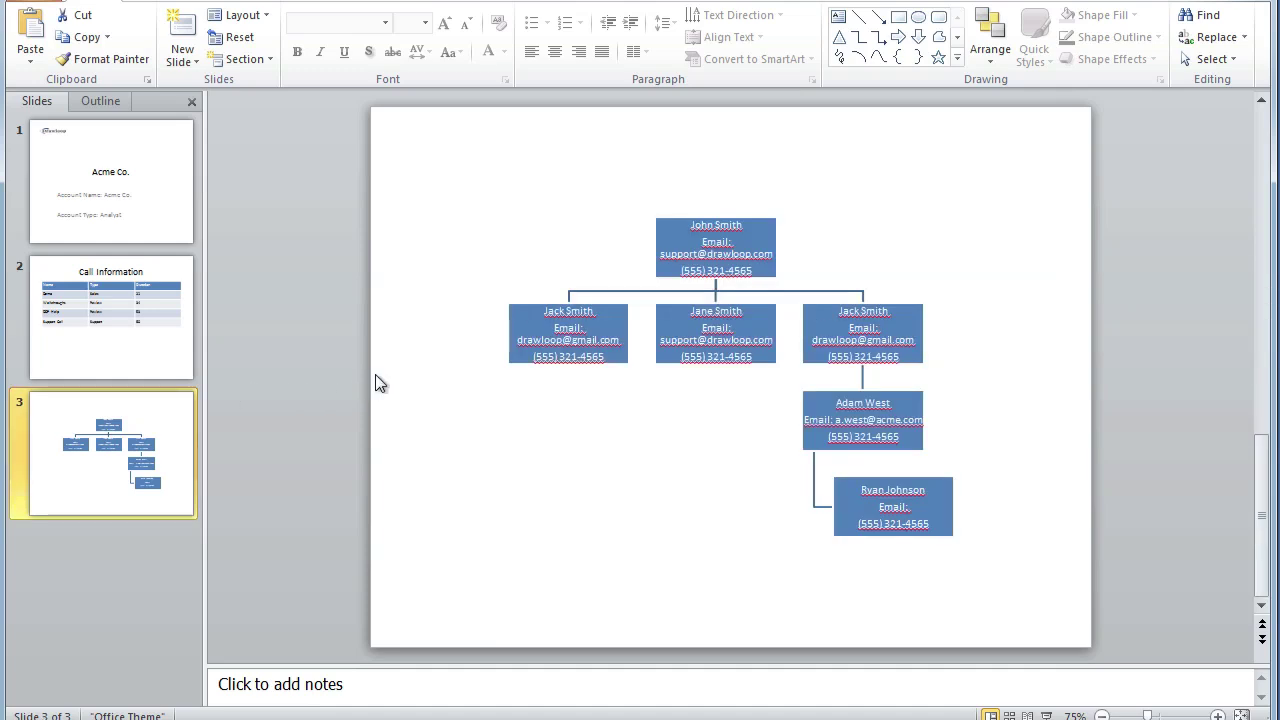